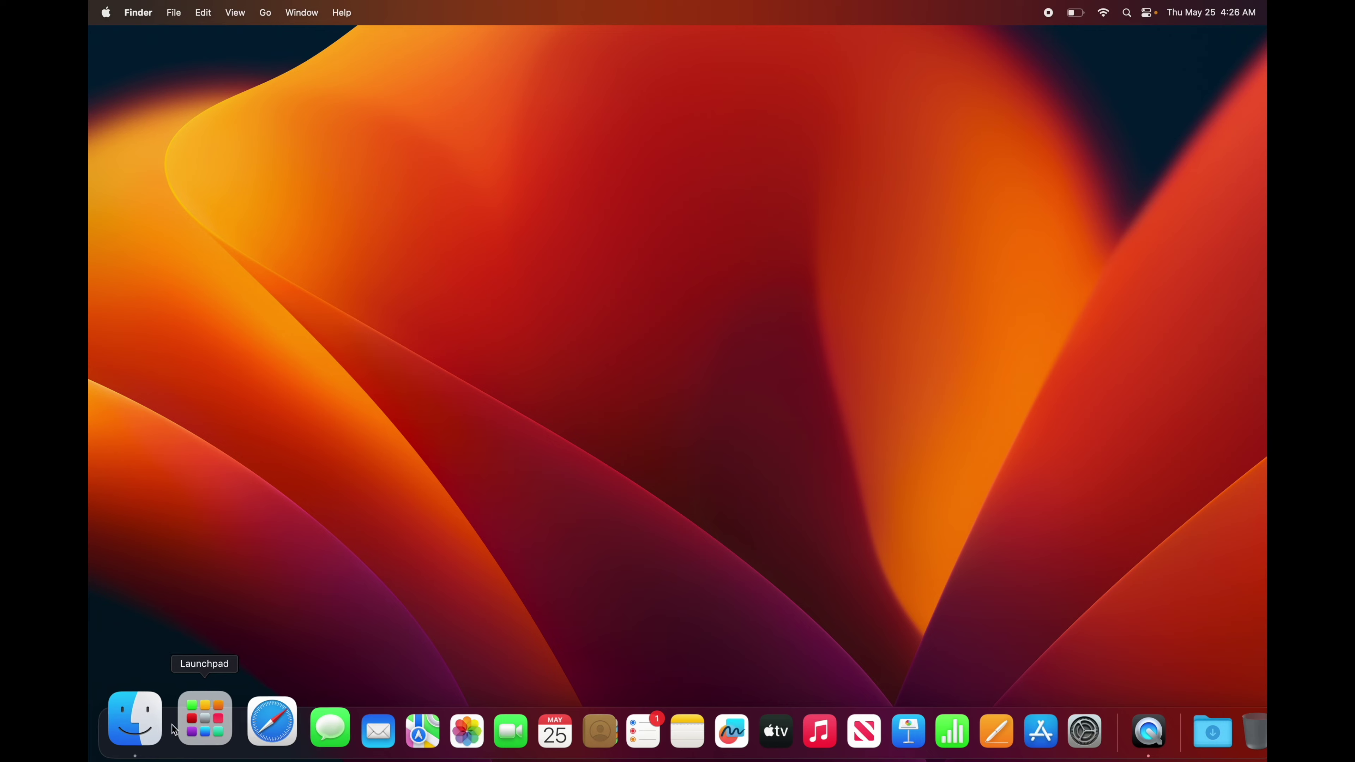
Open the Applications folder in Finder, enlarge the window to look through the installed apps, and close it.
click(139, 723)
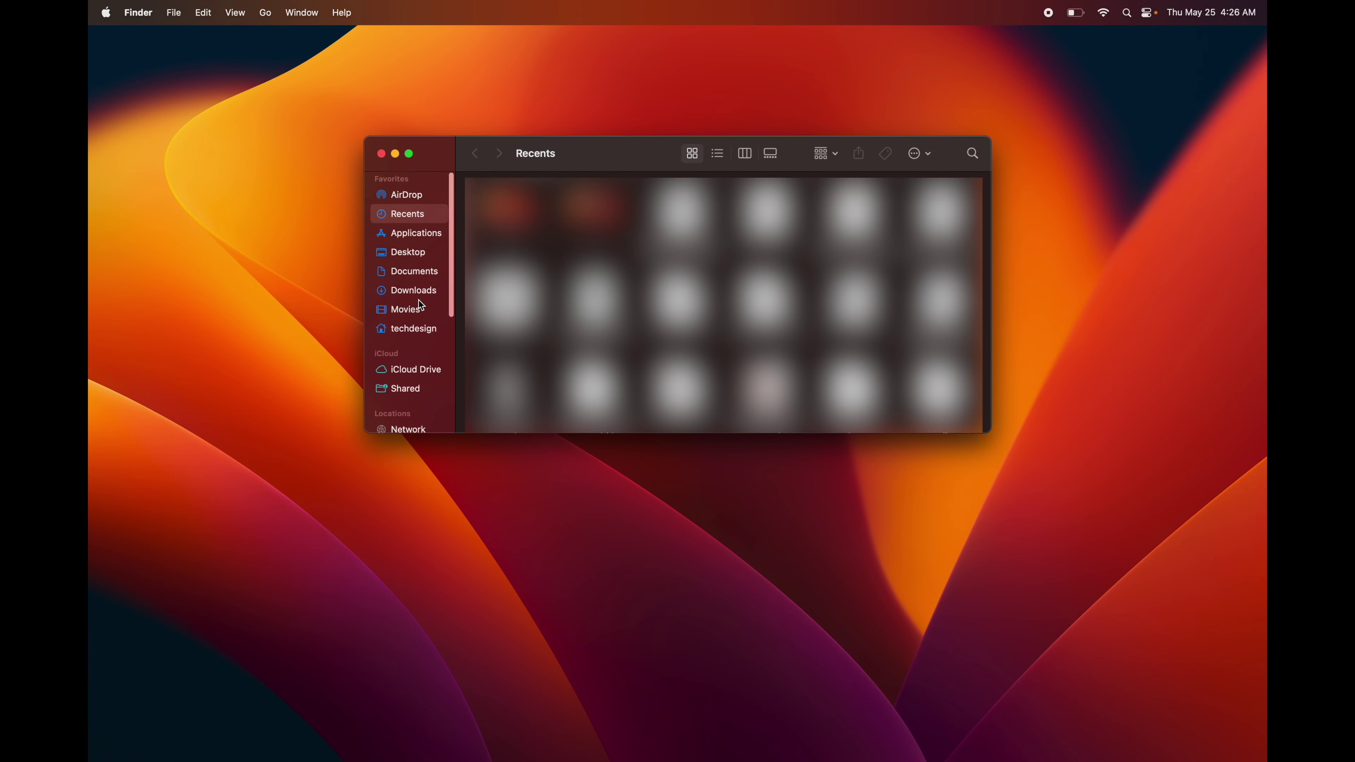
click(406, 237)
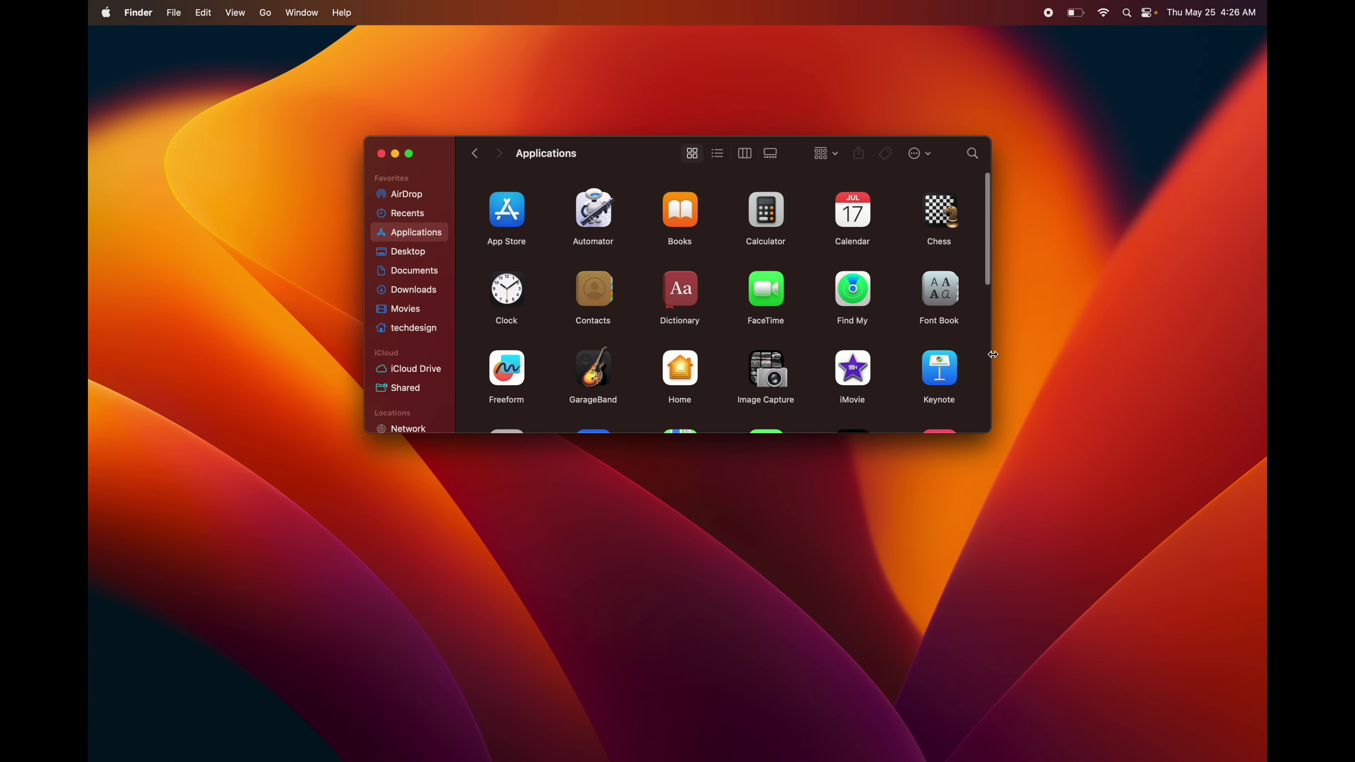
drag(988, 425, 1057, 494)
scroll(969, 456, down, 5)
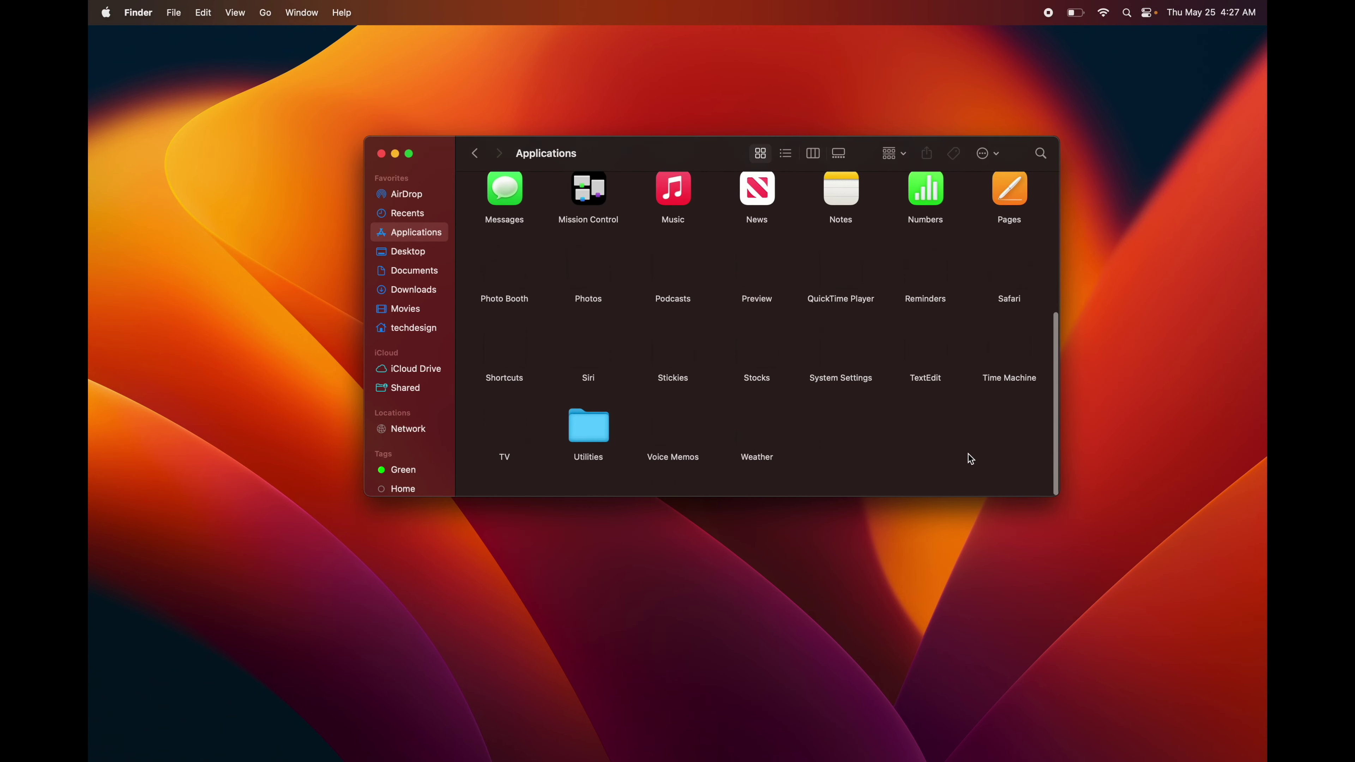
scroll(968, 458, up, 5)
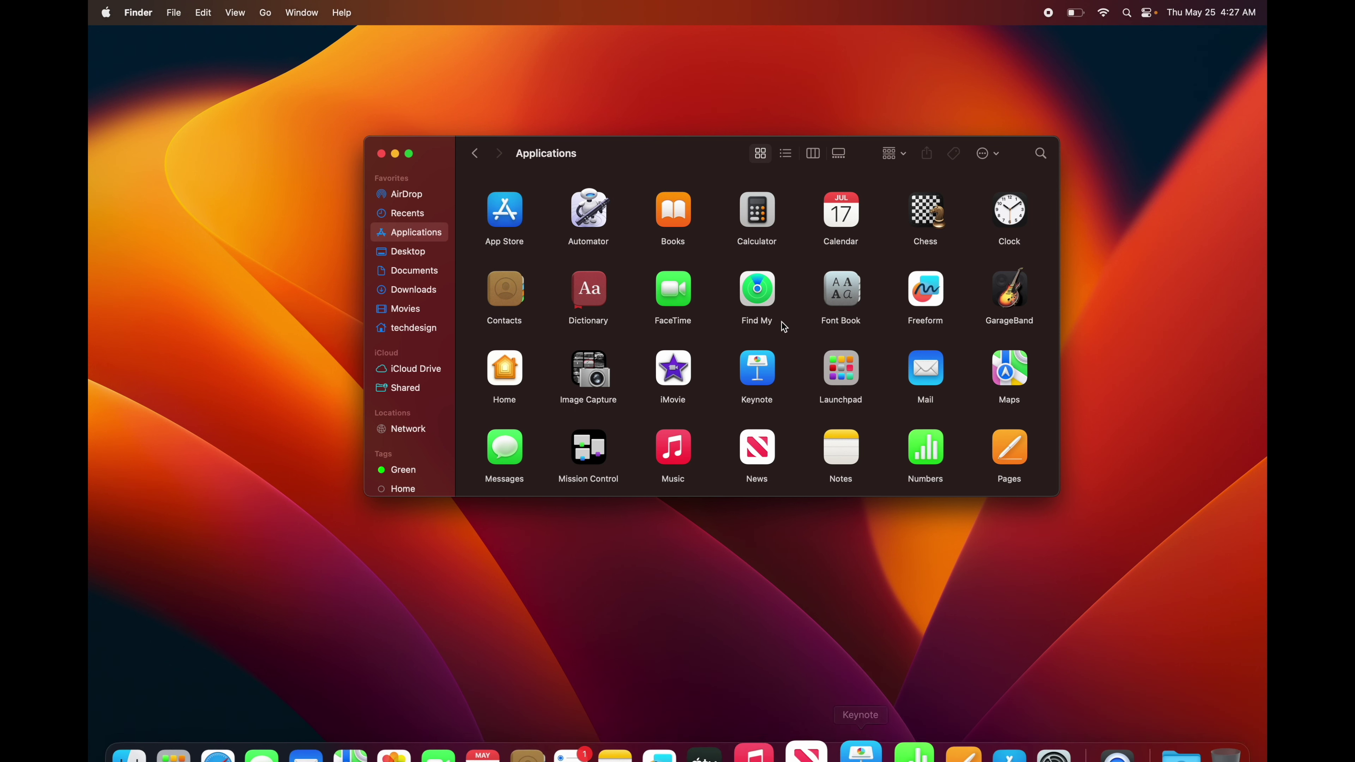
click(382, 154)
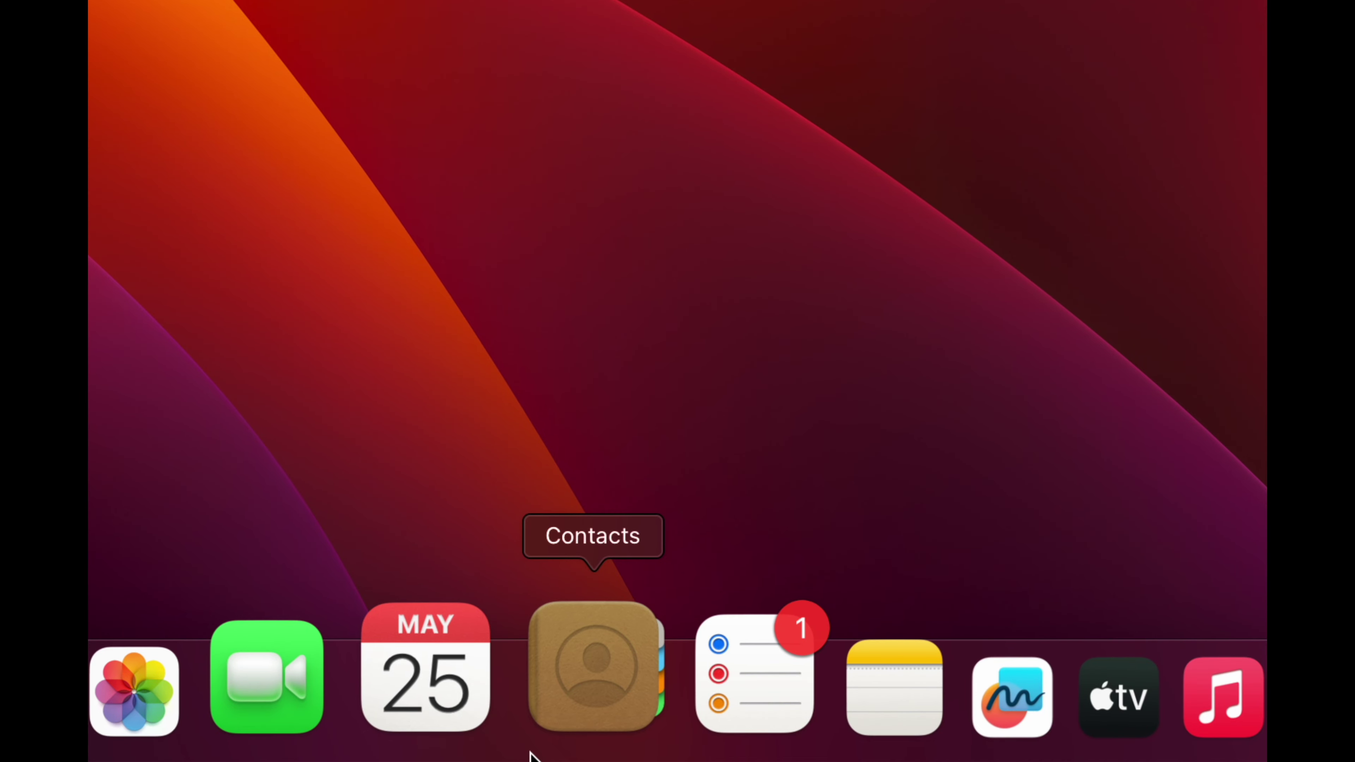
Remove the Contacts and Calendar icons from the Dock.
click(562, 713)
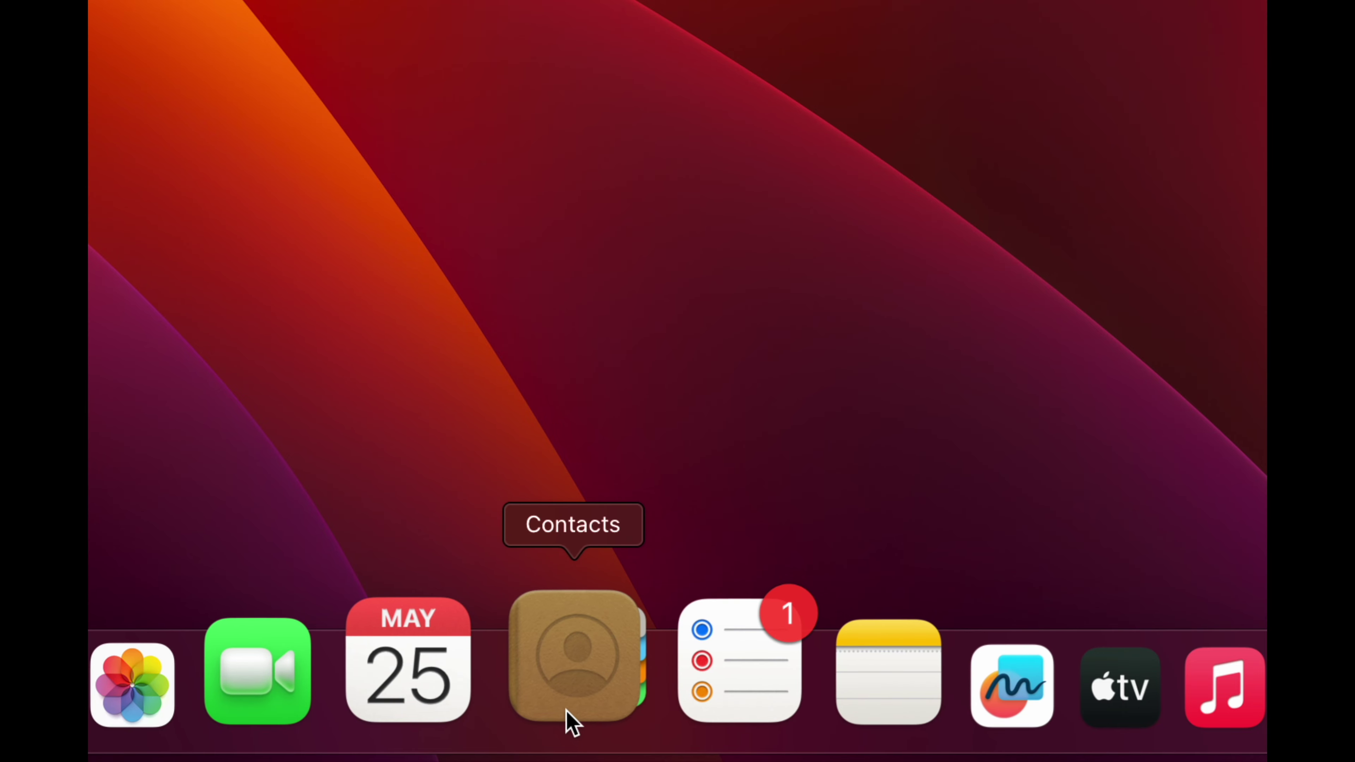
drag(567, 713, 545, 278)
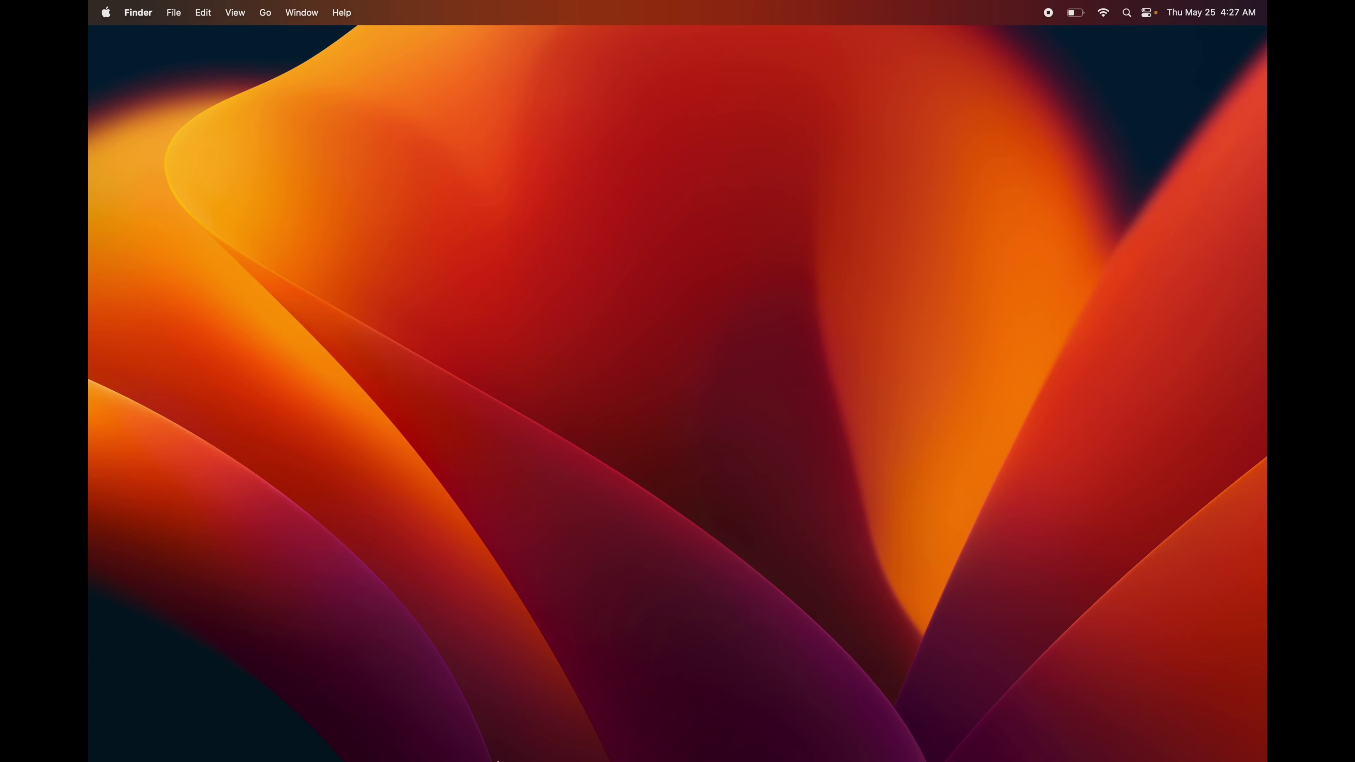
mouse_move(506, 761)
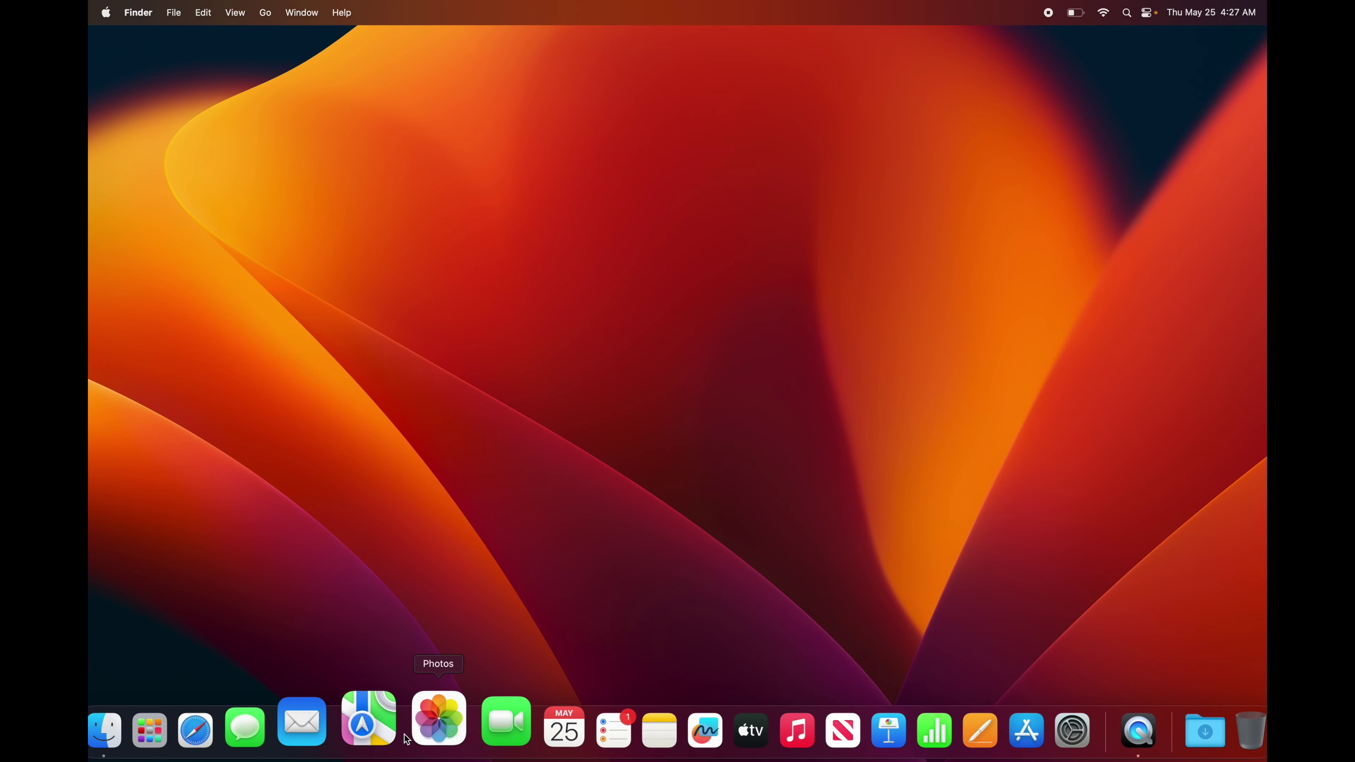
drag(513, 748, 500, 507)
Remove the Freeform, TV, Music and News icons from the Dock.
mouse_move(506, 759)
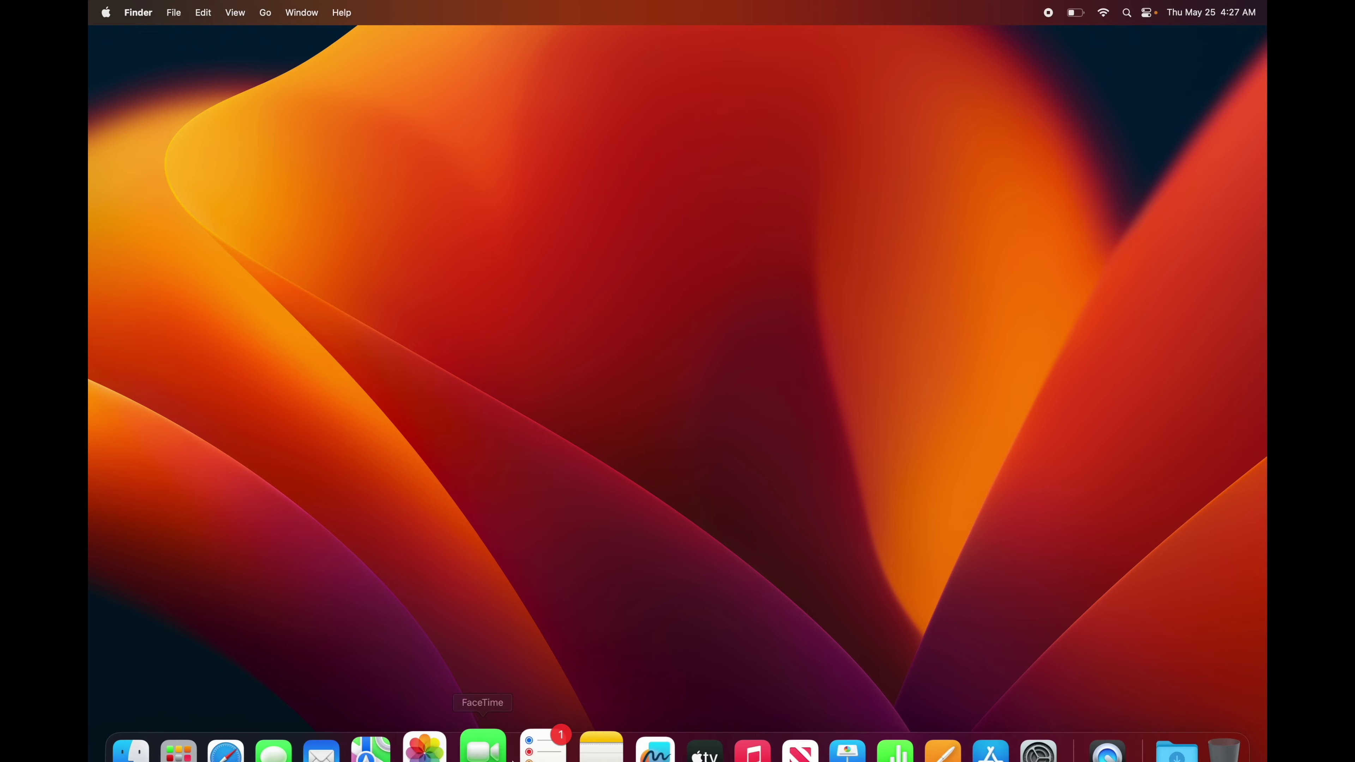
click(644, 750)
drag(644, 750, 632, 475)
mouse_move(678, 760)
drag(659, 755, 641, 490)
mouse_move(688, 758)
drag(686, 750, 663, 475)
drag(707, 726, 678, 435)
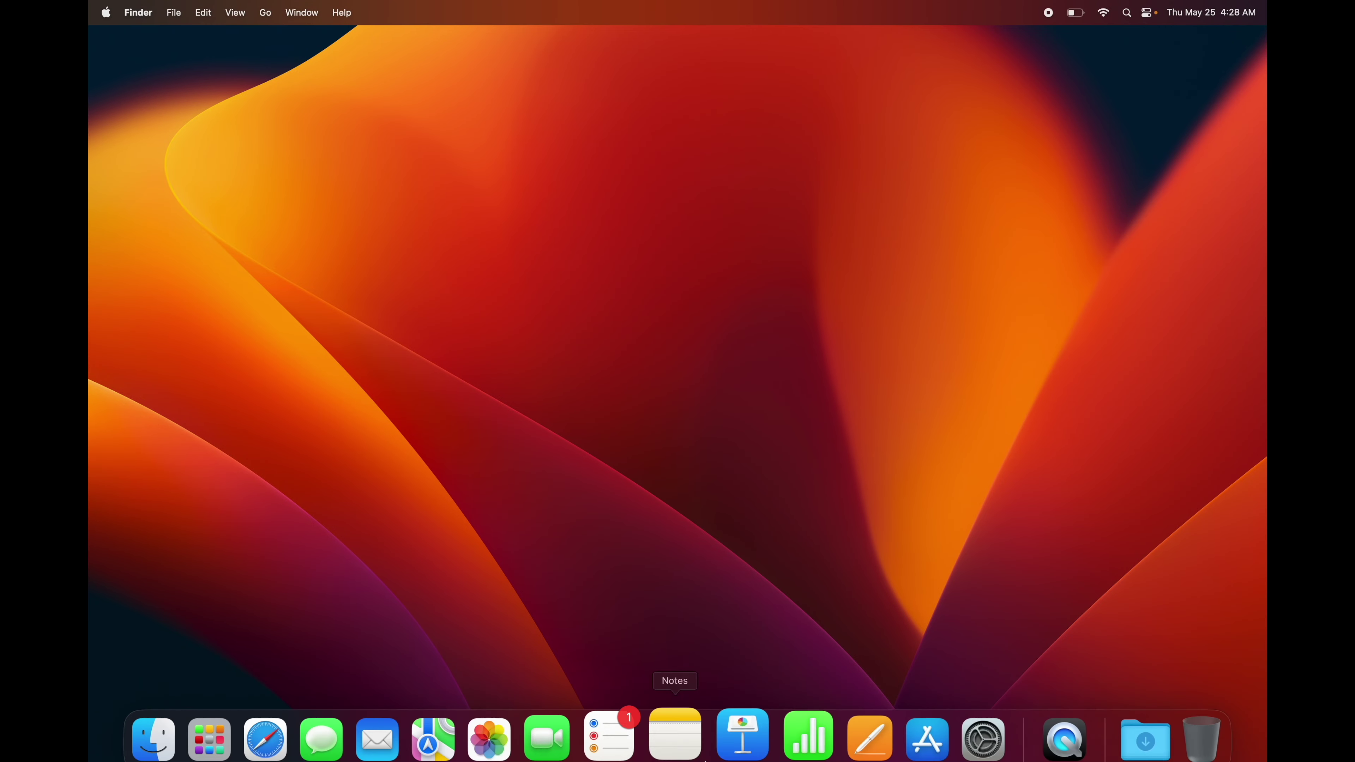
Remove the Keynote, Numbers and Pages icons from the Dock.
drag(726, 755, 678, 427)
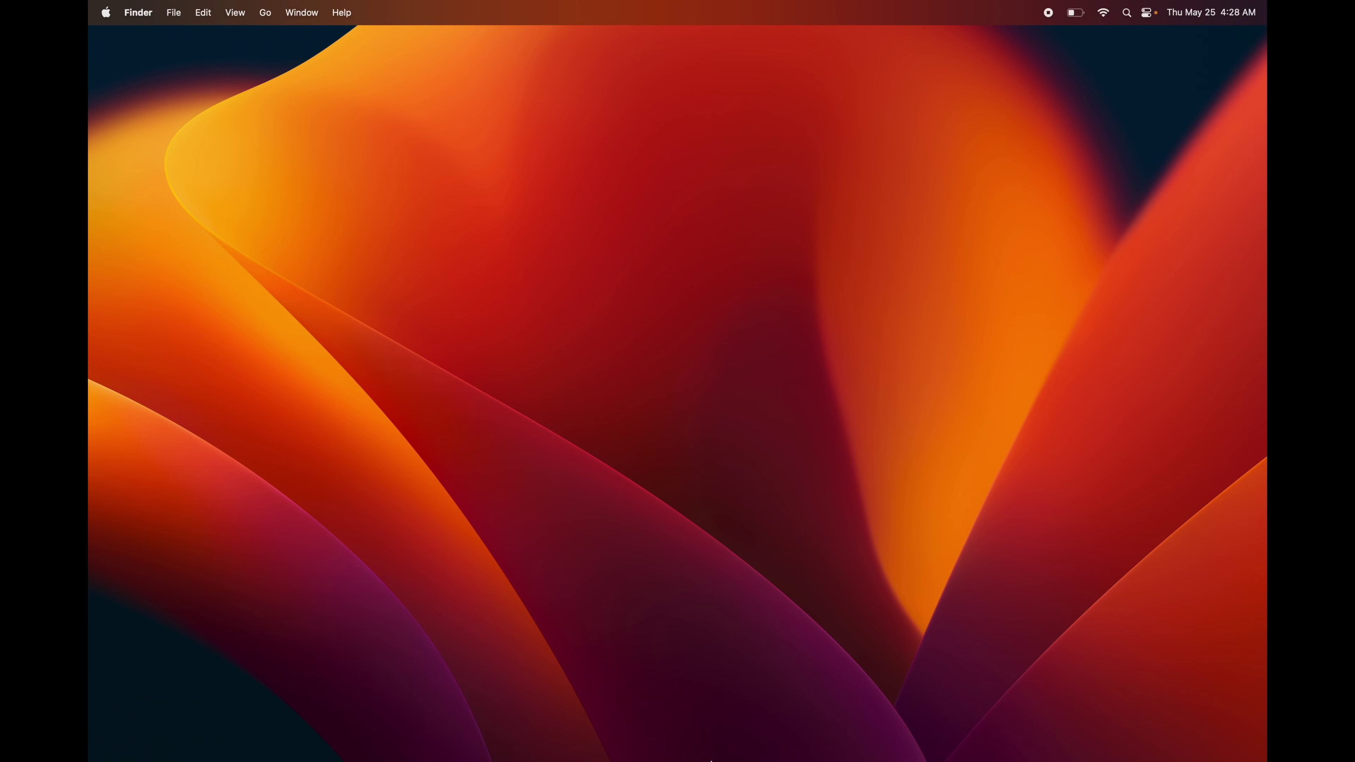
mouse_move(714, 759)
drag(752, 744, 717, 362)
mouse_move(793, 755)
drag(794, 731, 742, 368)
Remove the Maps and FaceTime icons from the Dock.
mouse_move(756, 759)
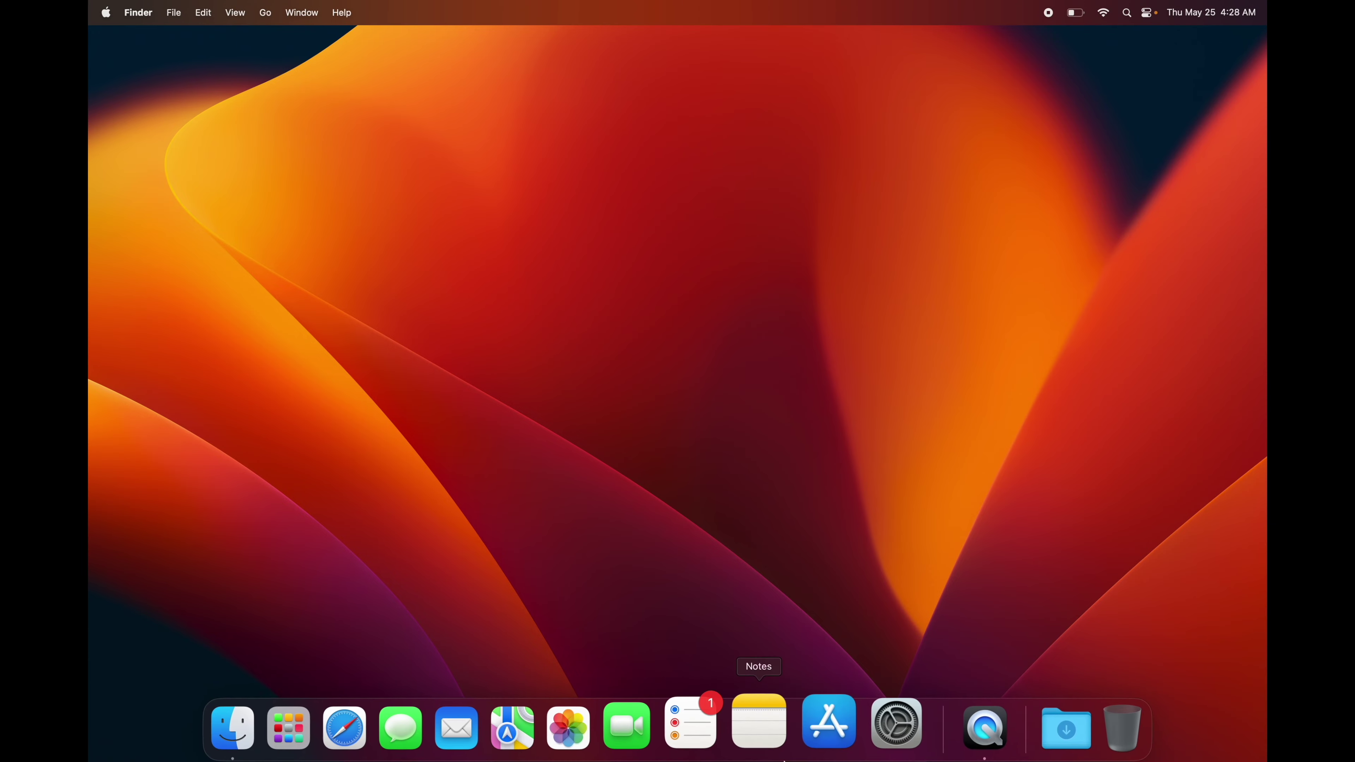
drag(536, 734, 511, 333)
mouse_move(569, 758)
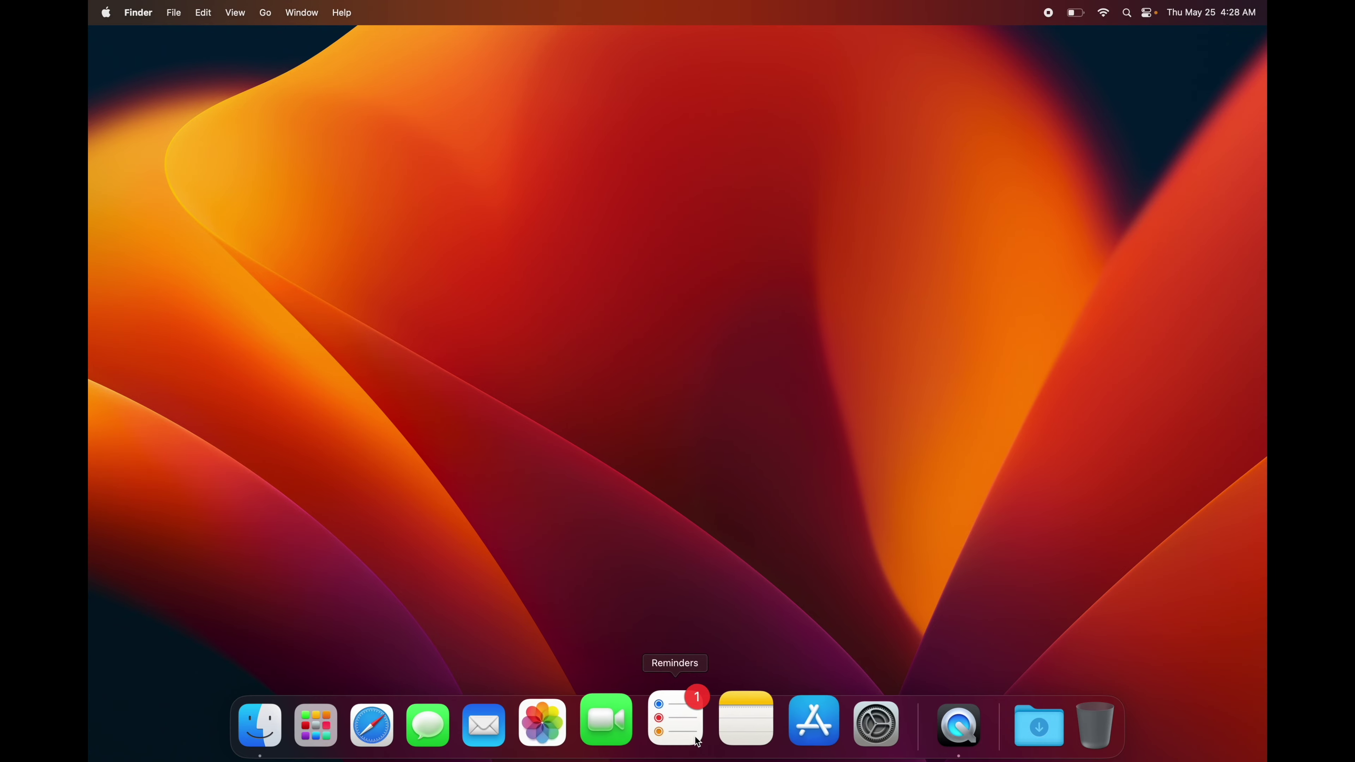
drag(624, 740, 567, 184)
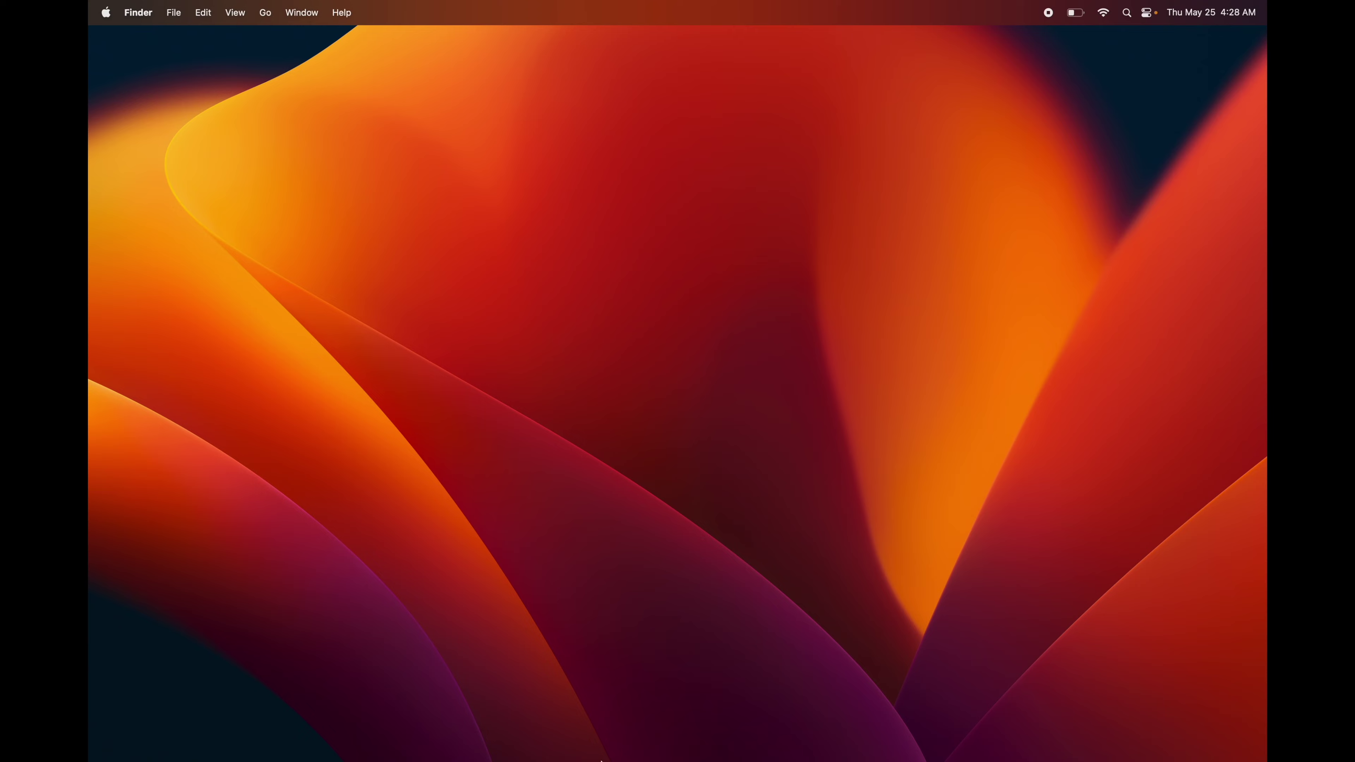
Open the Applications folder in Finder, and move and enlarge the window so that nearly all apps fit.
mouse_move(682, 759)
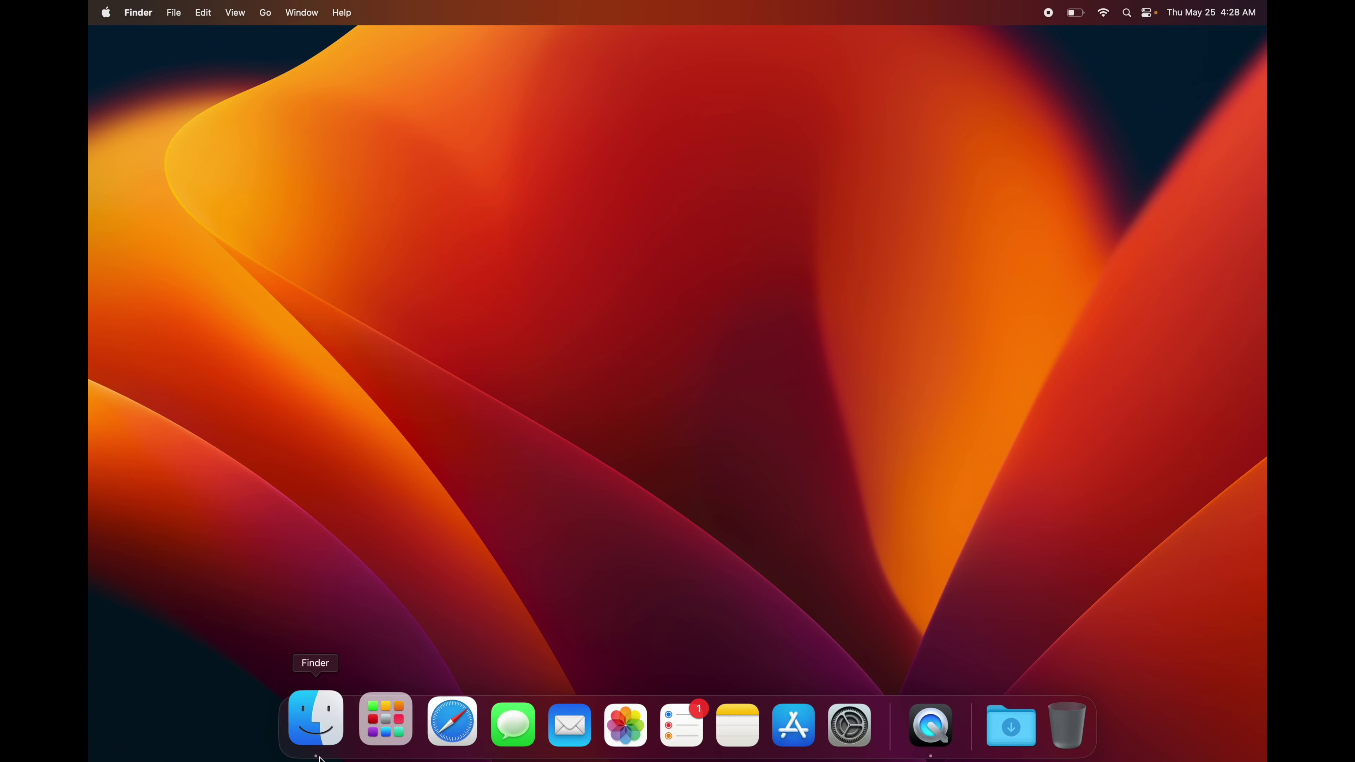
click(320, 756)
click(409, 257)
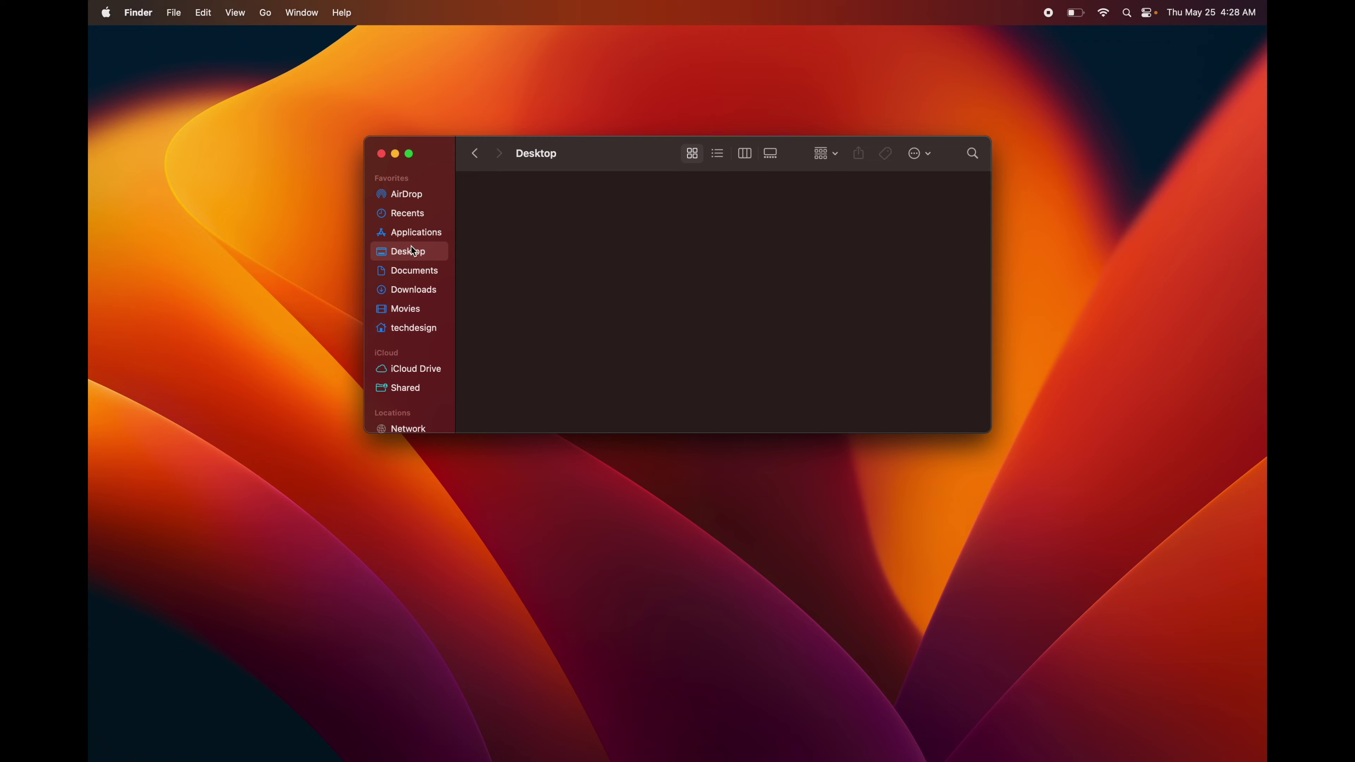
click(416, 232)
drag(443, 152, 333, 142)
drag(876, 417, 1060, 604)
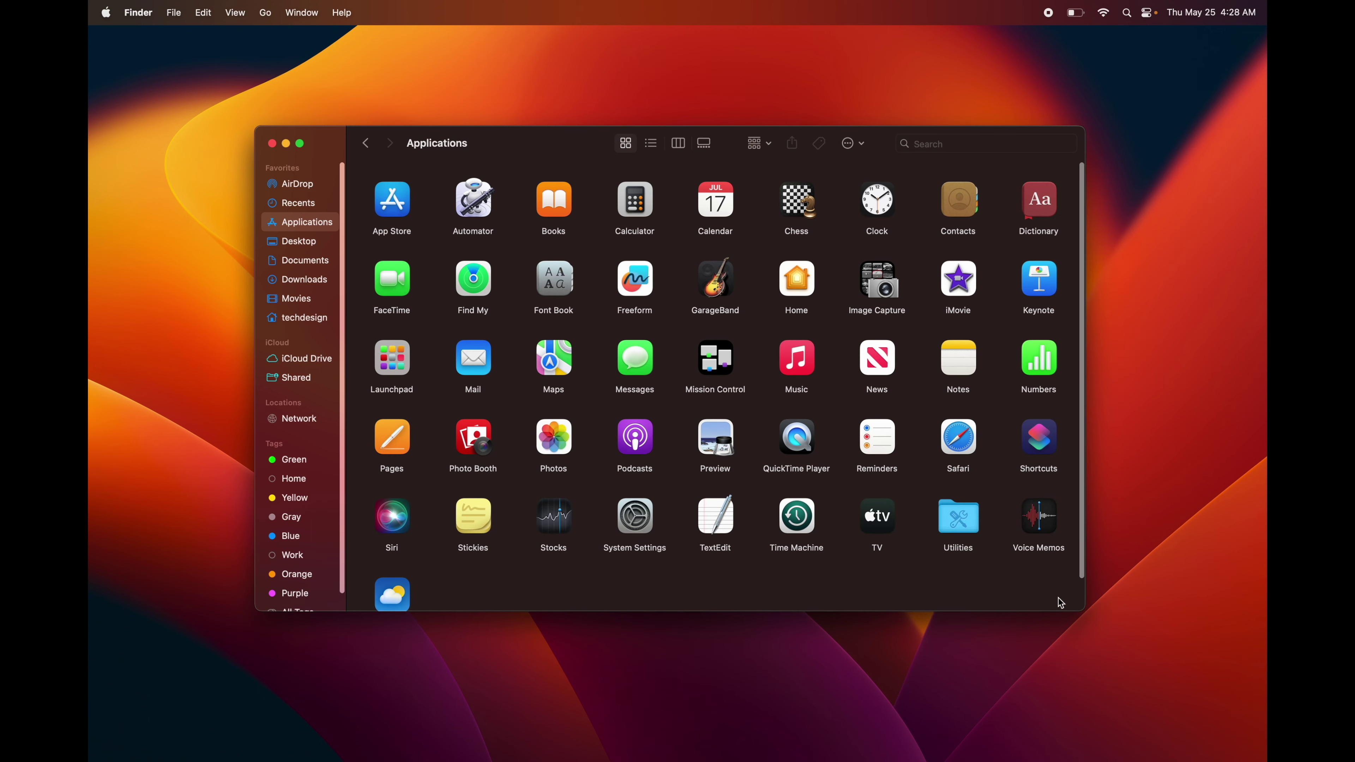
Add Time Machine and FaceTime from the Applications folder to the Dock, and take the FaceTime icon off again.
drag(805, 524, 736, 727)
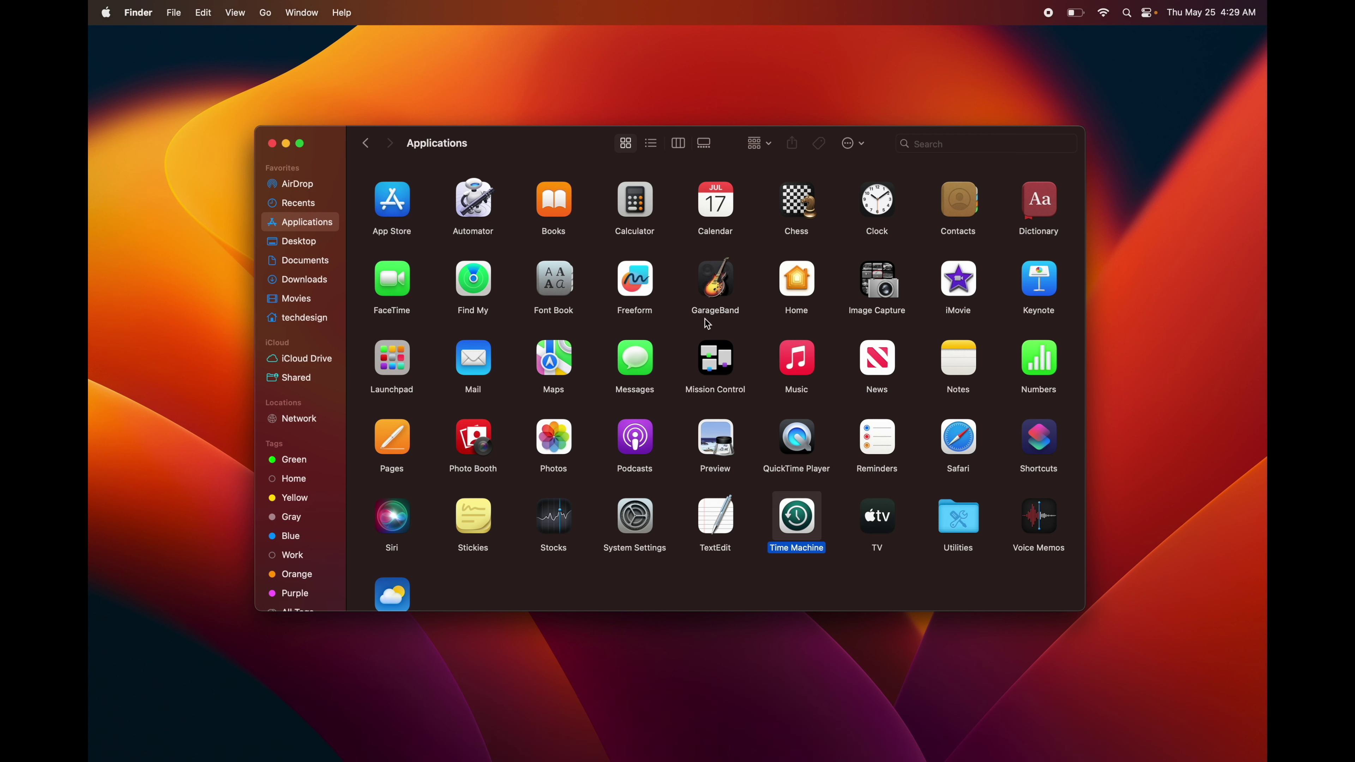
drag(392, 281, 671, 718)
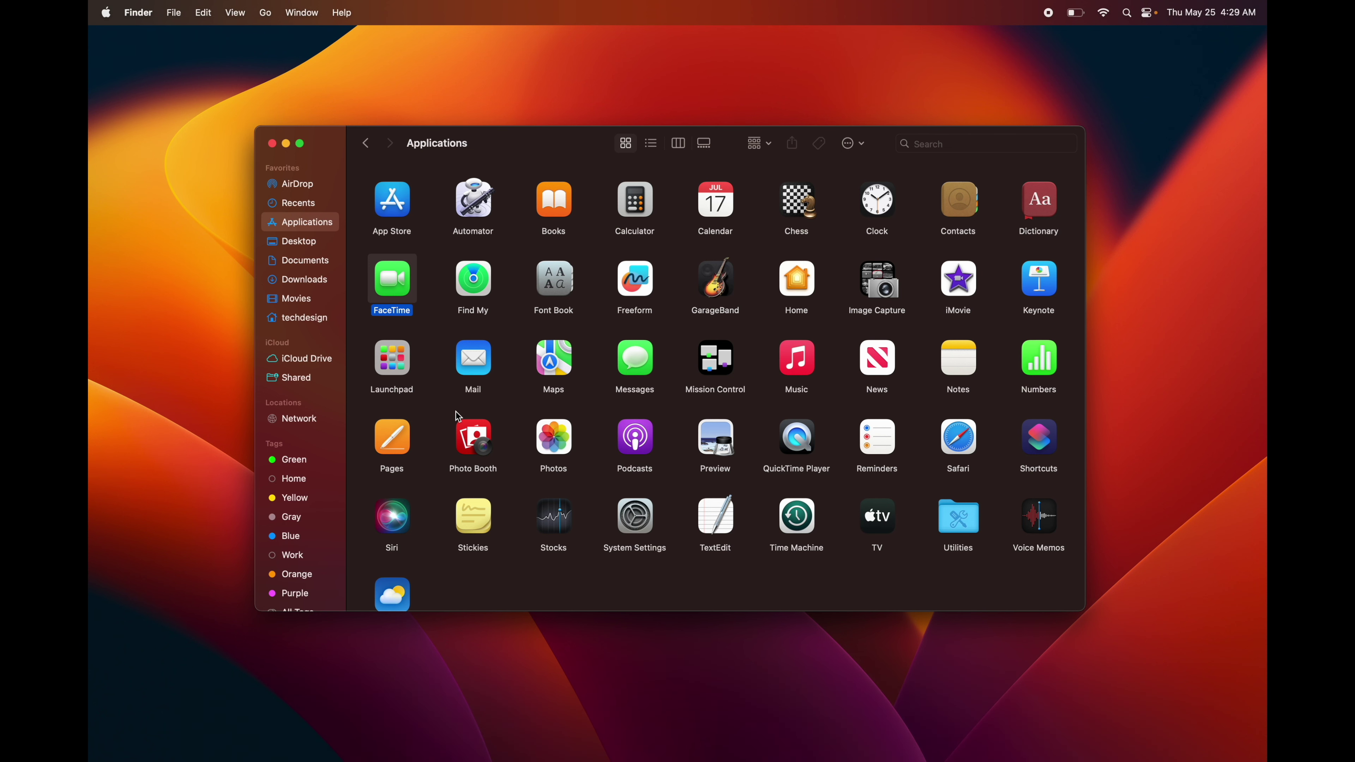
click(650, 757)
drag(651, 758, 622, 508)
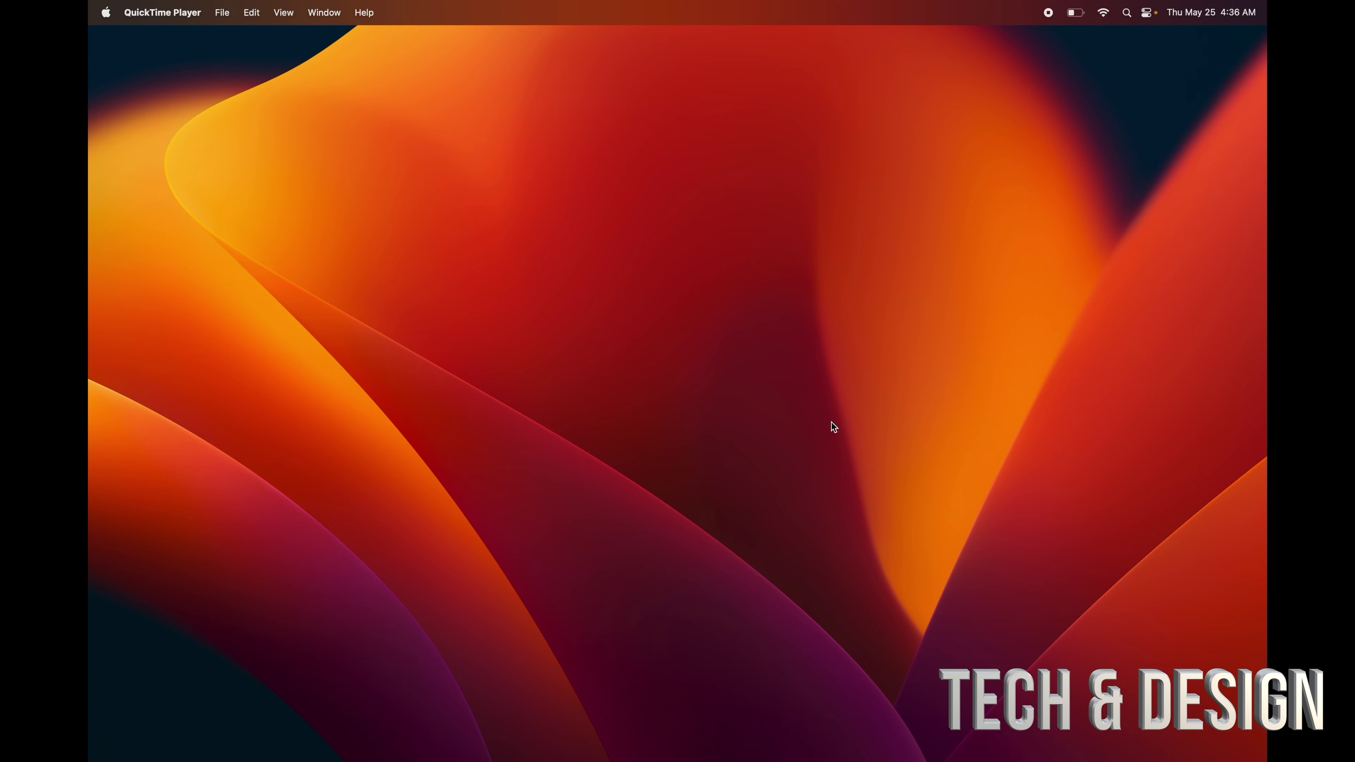
Open the Downloads folder in Finder and create a new folder named asjkhdkajshd in it.
click(694, 443)
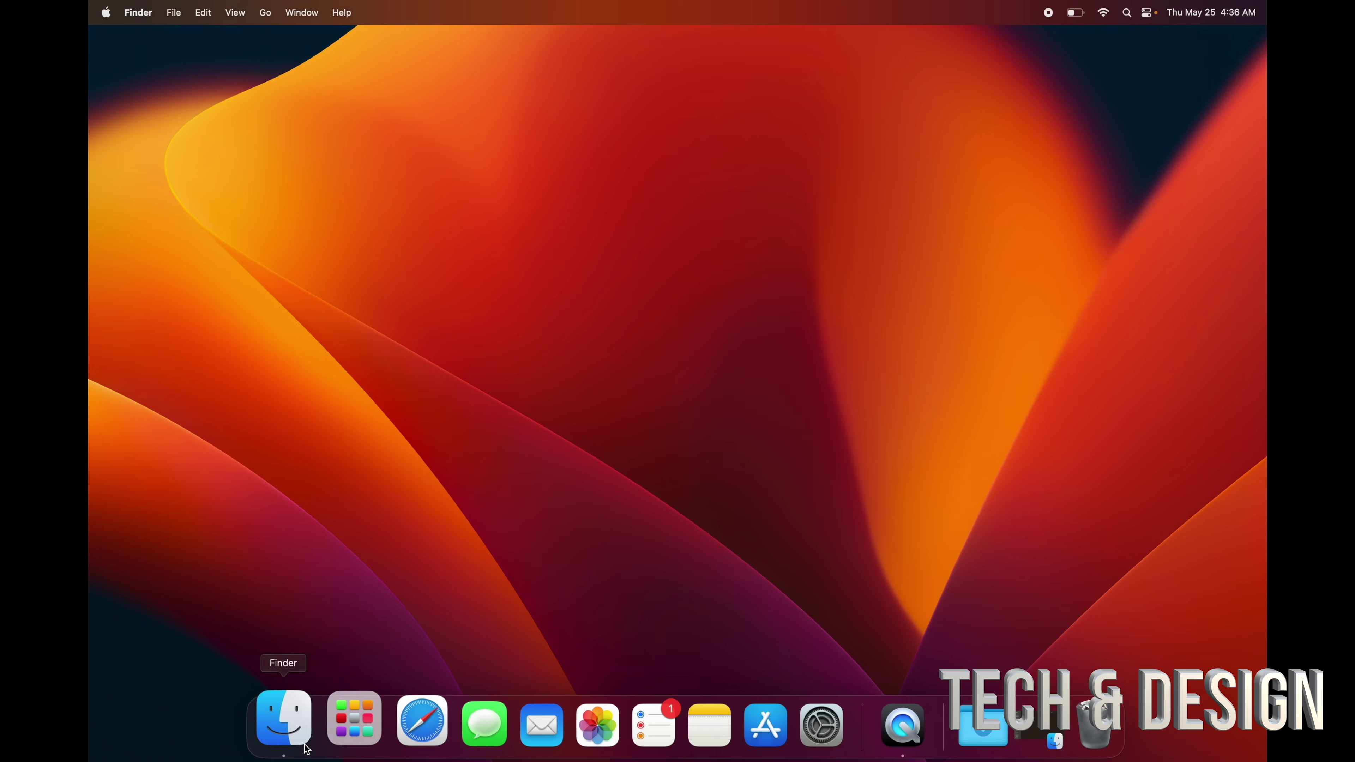
click(312, 699)
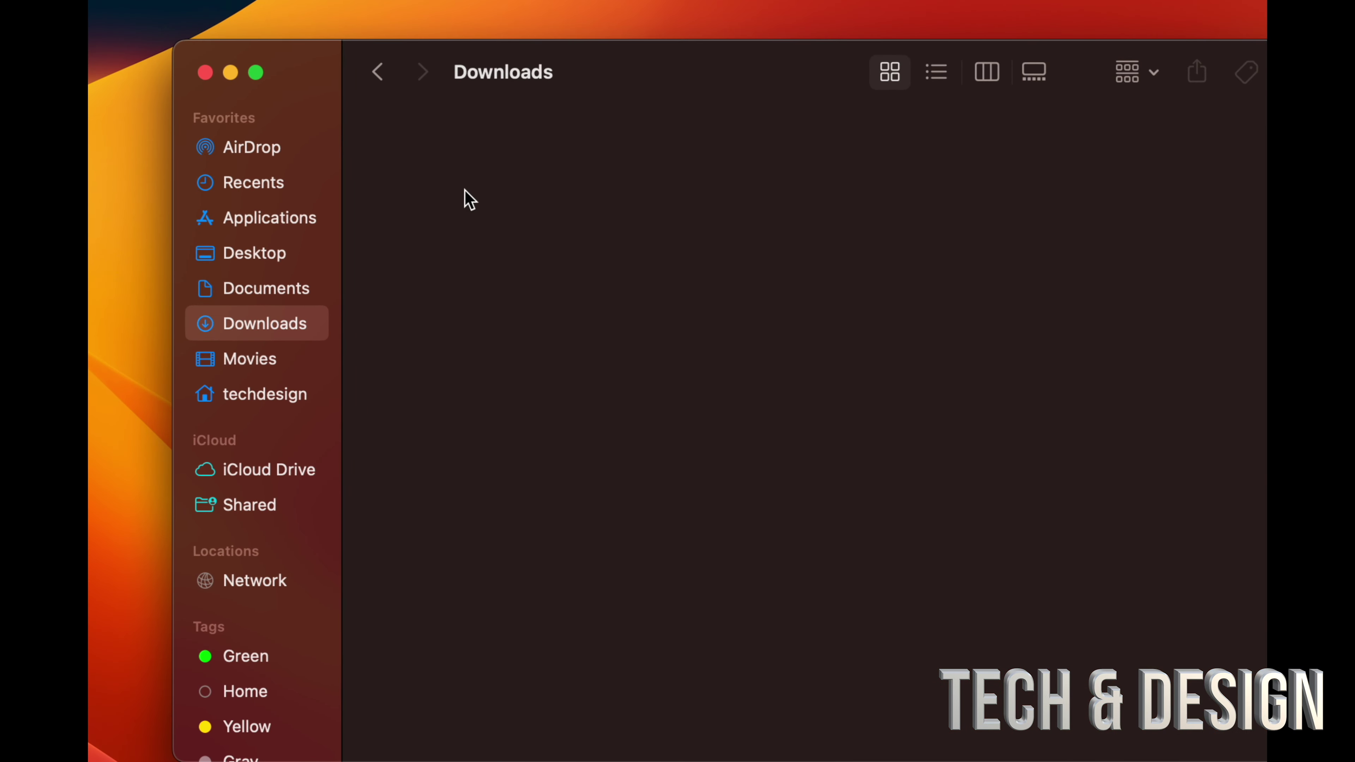
right_click(469, 200)
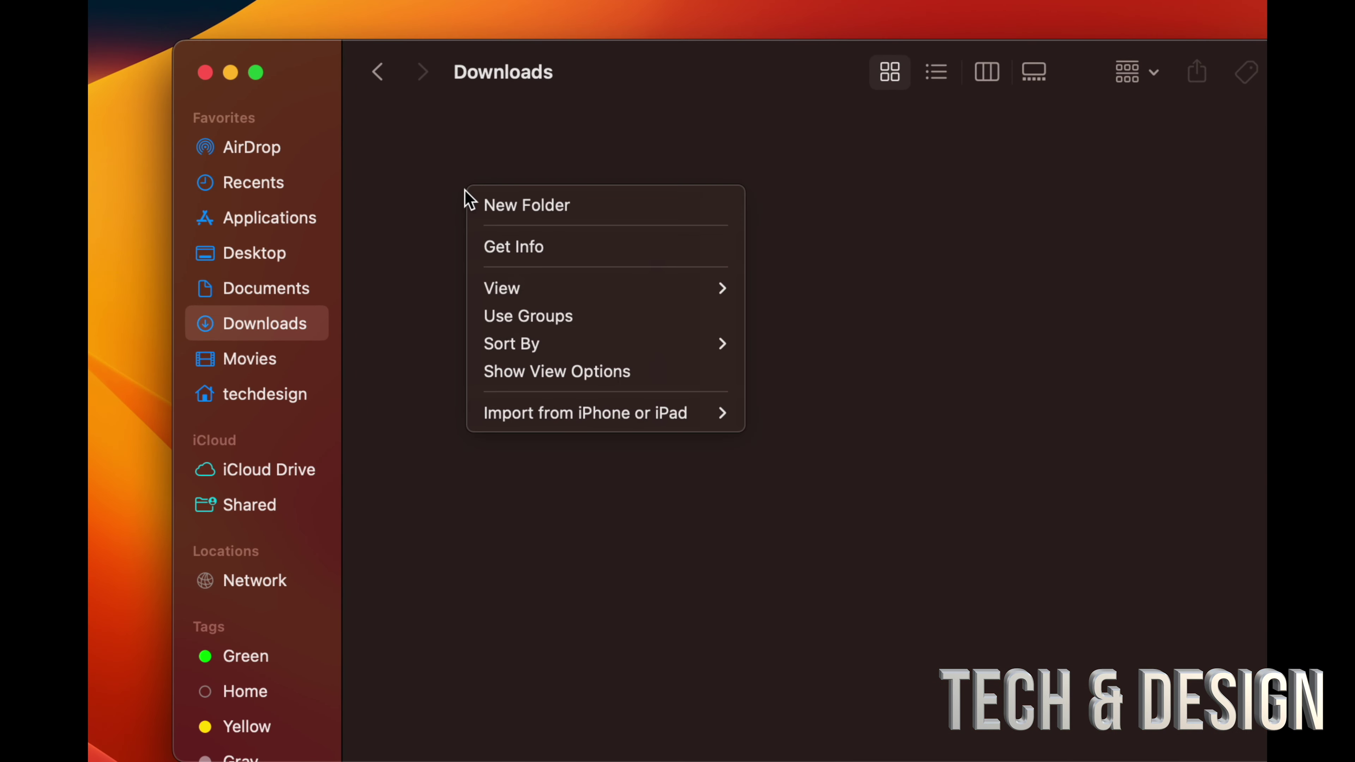
click(524, 202)
text(asjkhdkajshd)
click(569, 288)
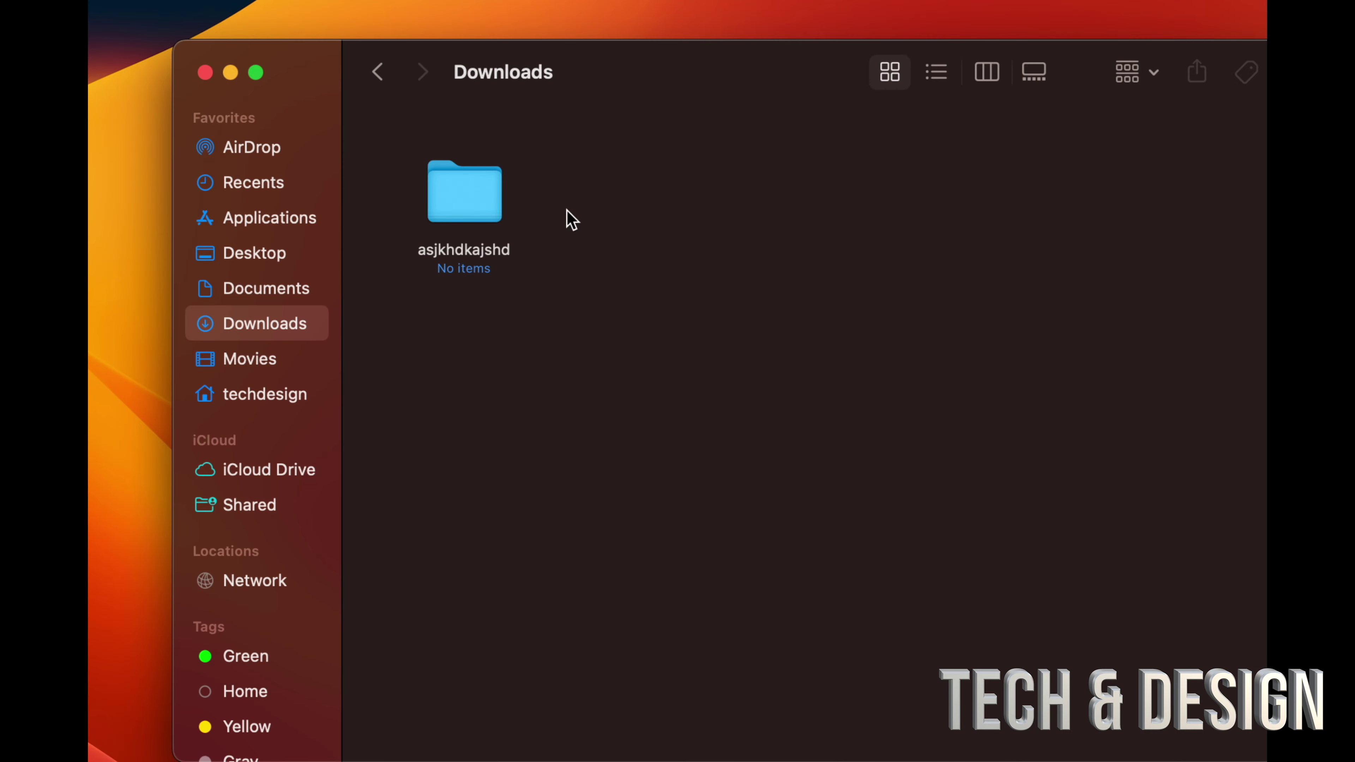
Create a second folder with its default name in Downloads and line it up beside the first folder.
right_click(579, 223)
click(598, 227)
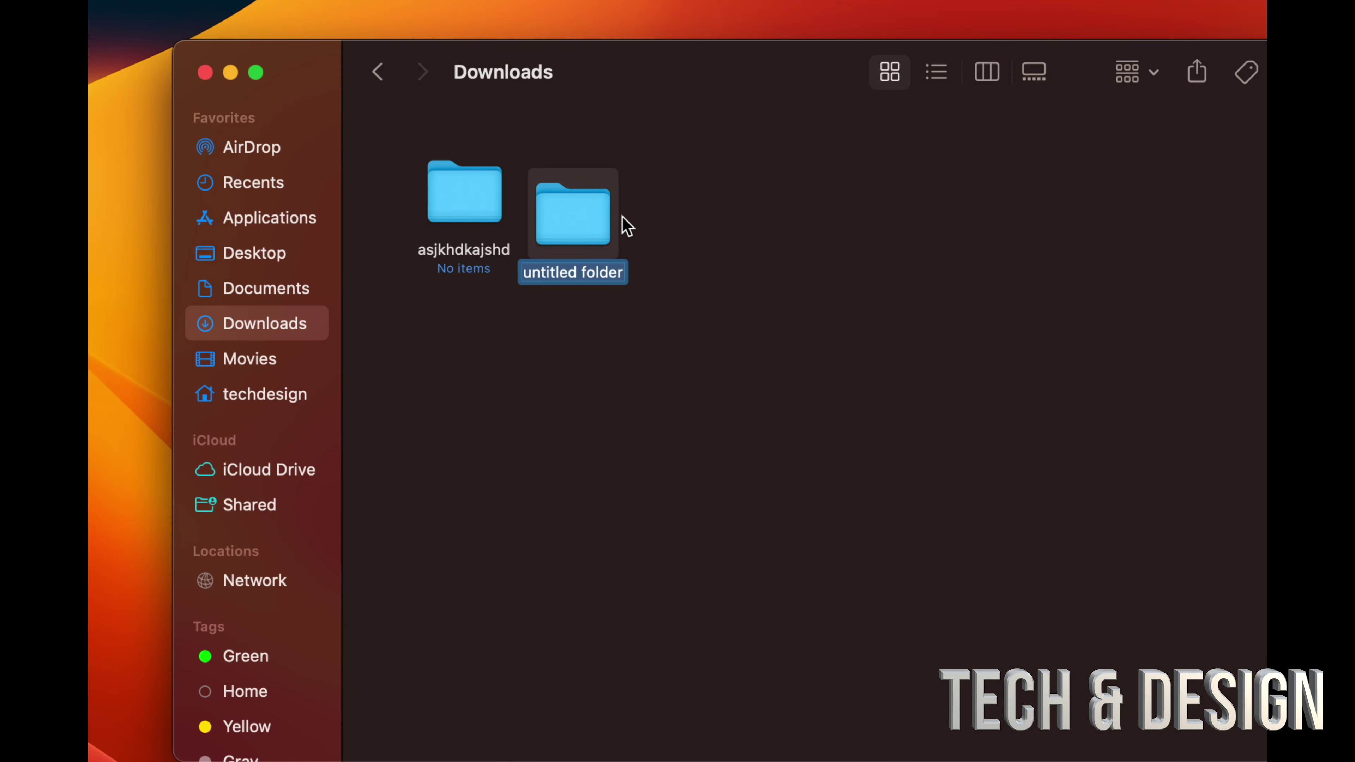
key(Return)
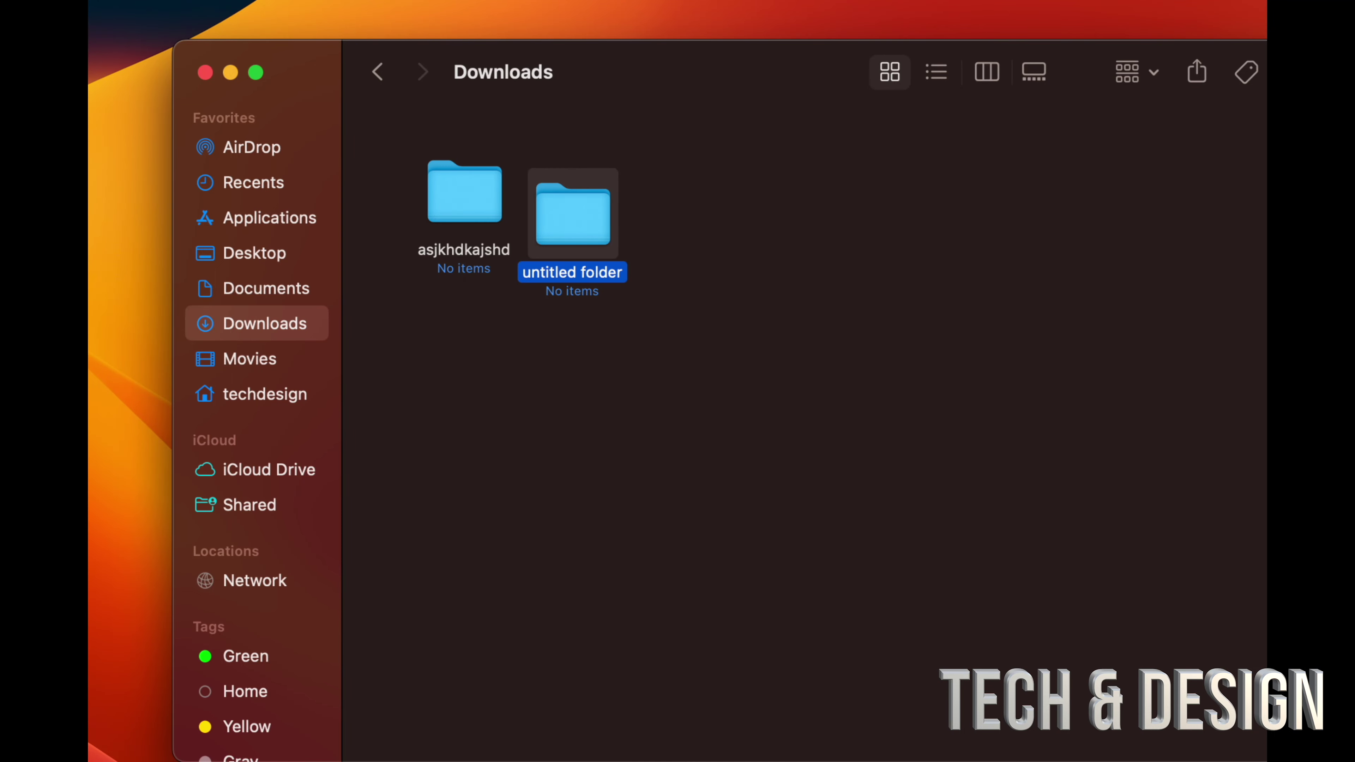
click(701, 208)
drag(603, 211, 637, 190)
click(731, 339)
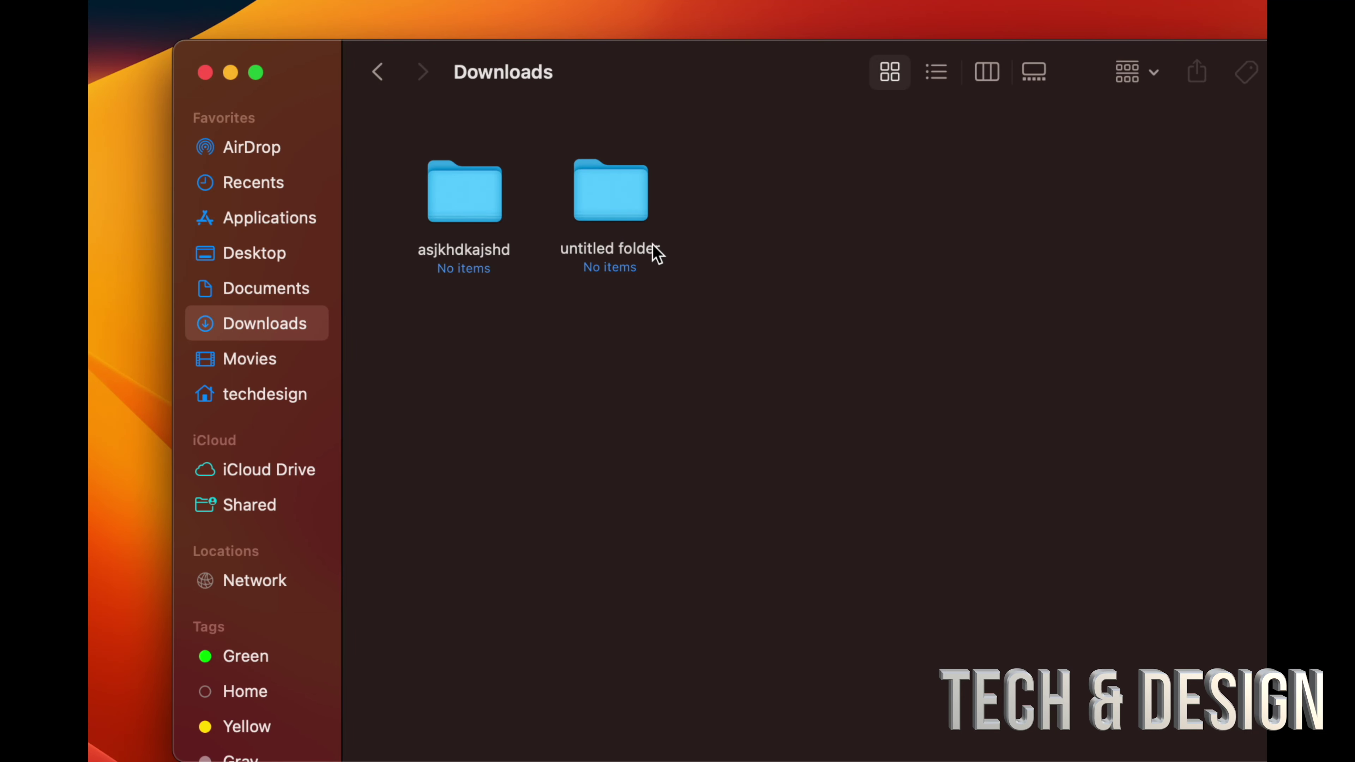
Rename the untitled folder in Downloads as "tech and design youtube channel".
click(646, 255)
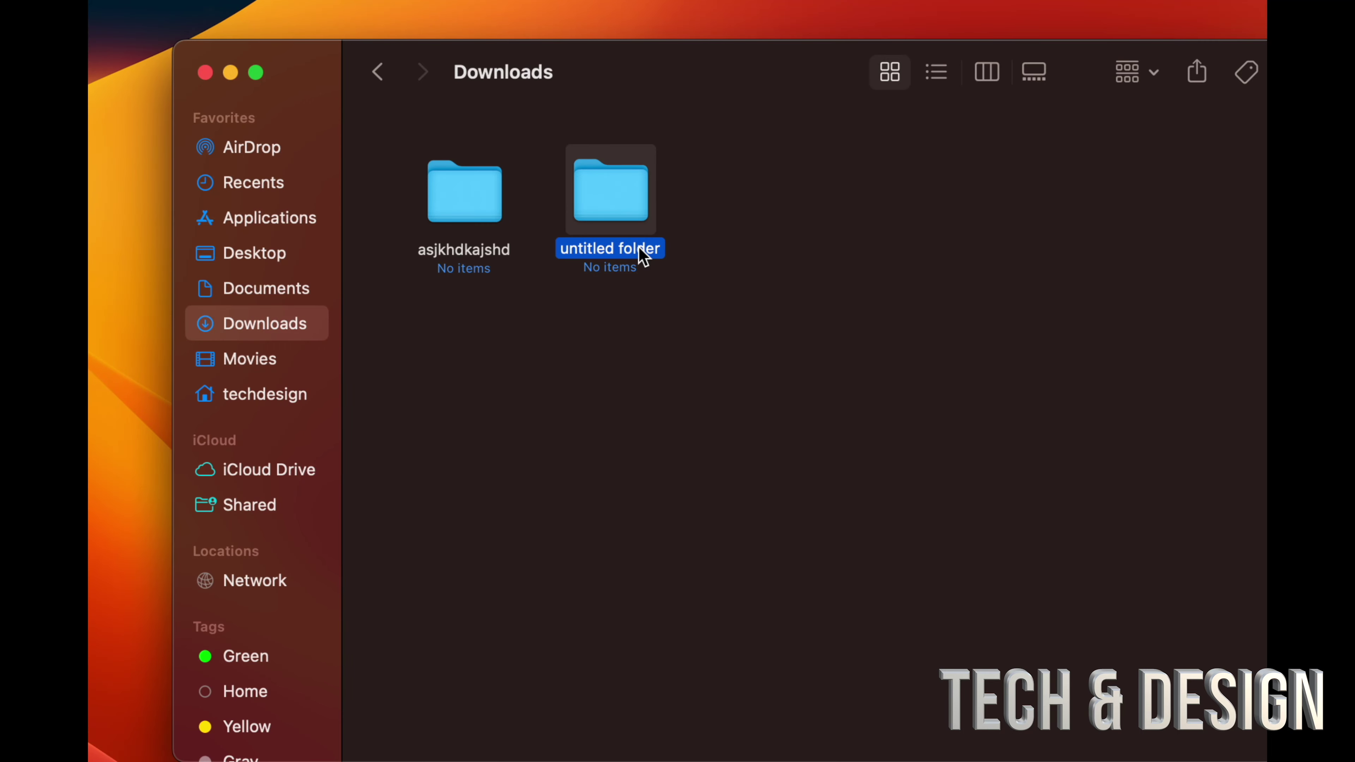
click(640, 250)
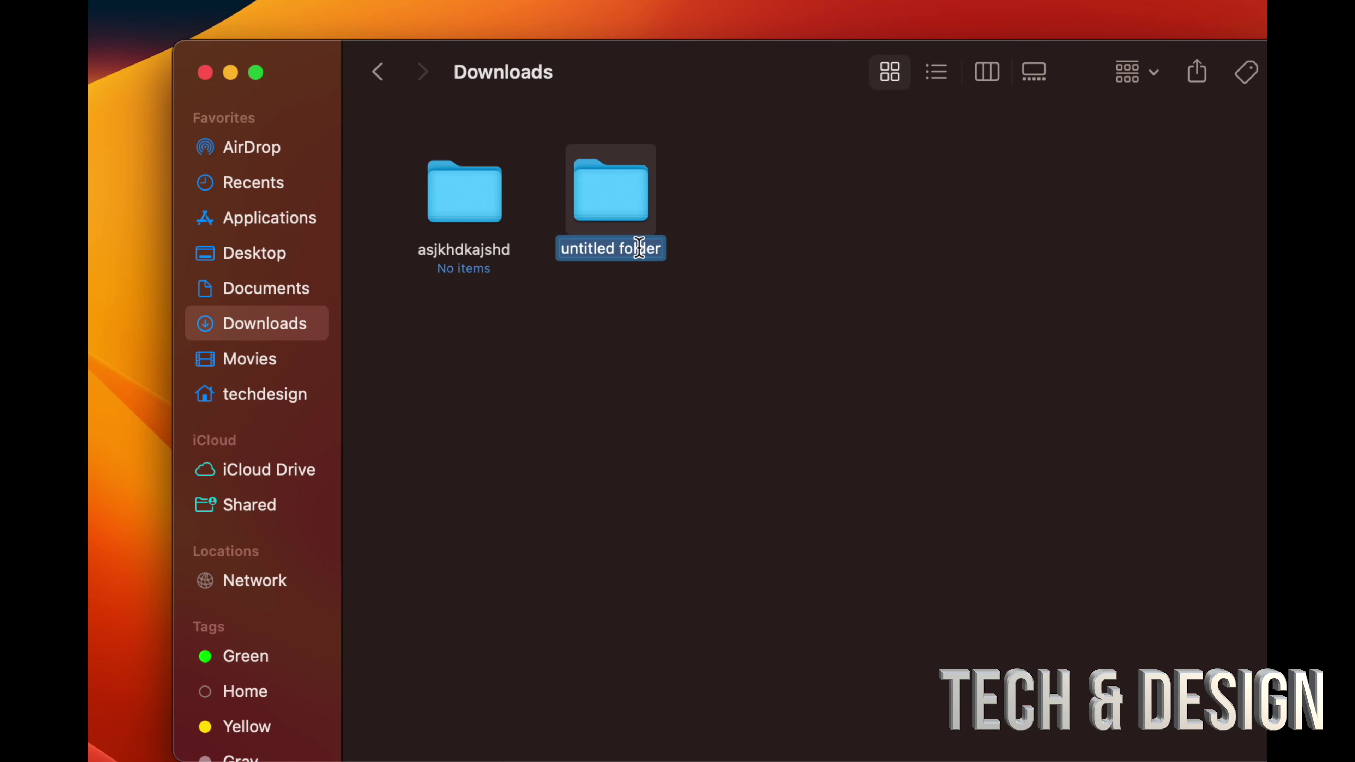
key(Right)
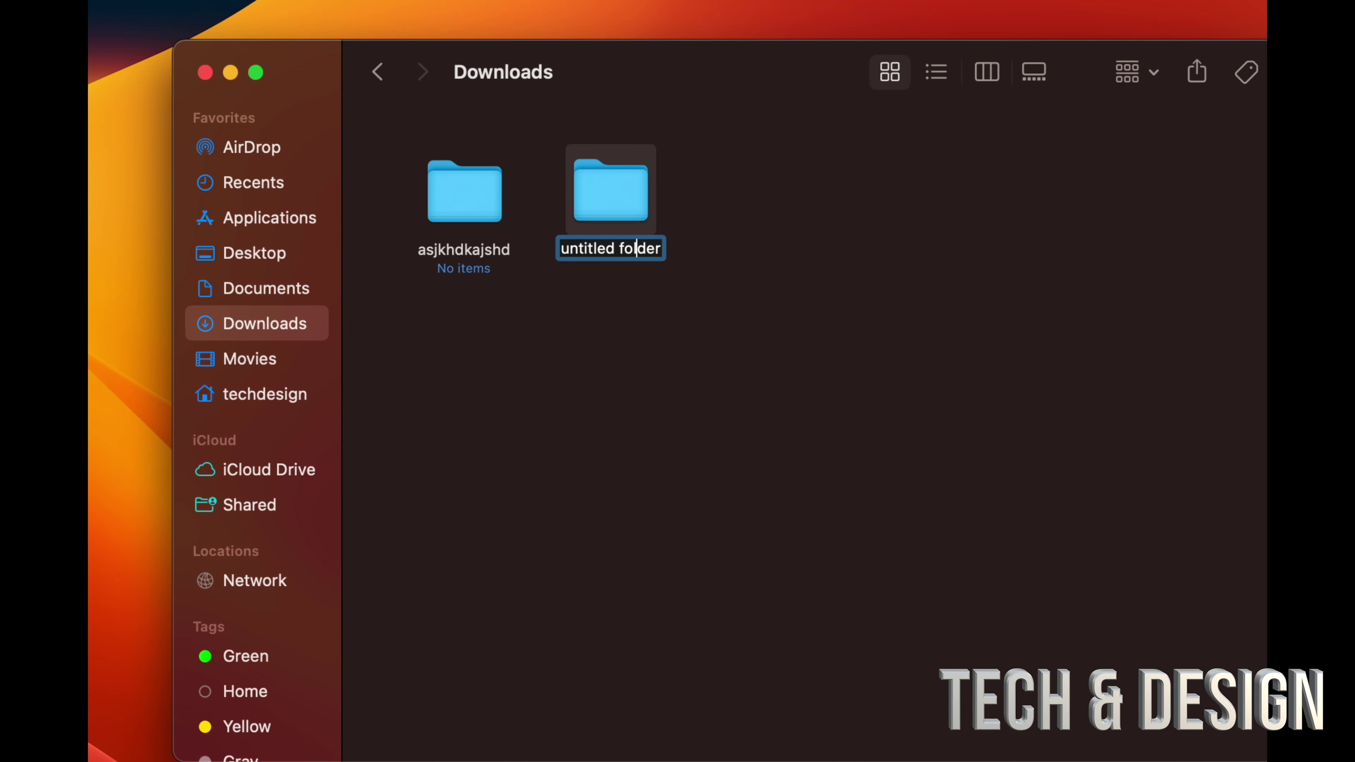
key(BackSpace)
key(BackSpace)
key(BackSpace)
key(BackSpace)
key(BackSpace)
key(BackSpace)
key(BackSpace)
key(BackSpace)
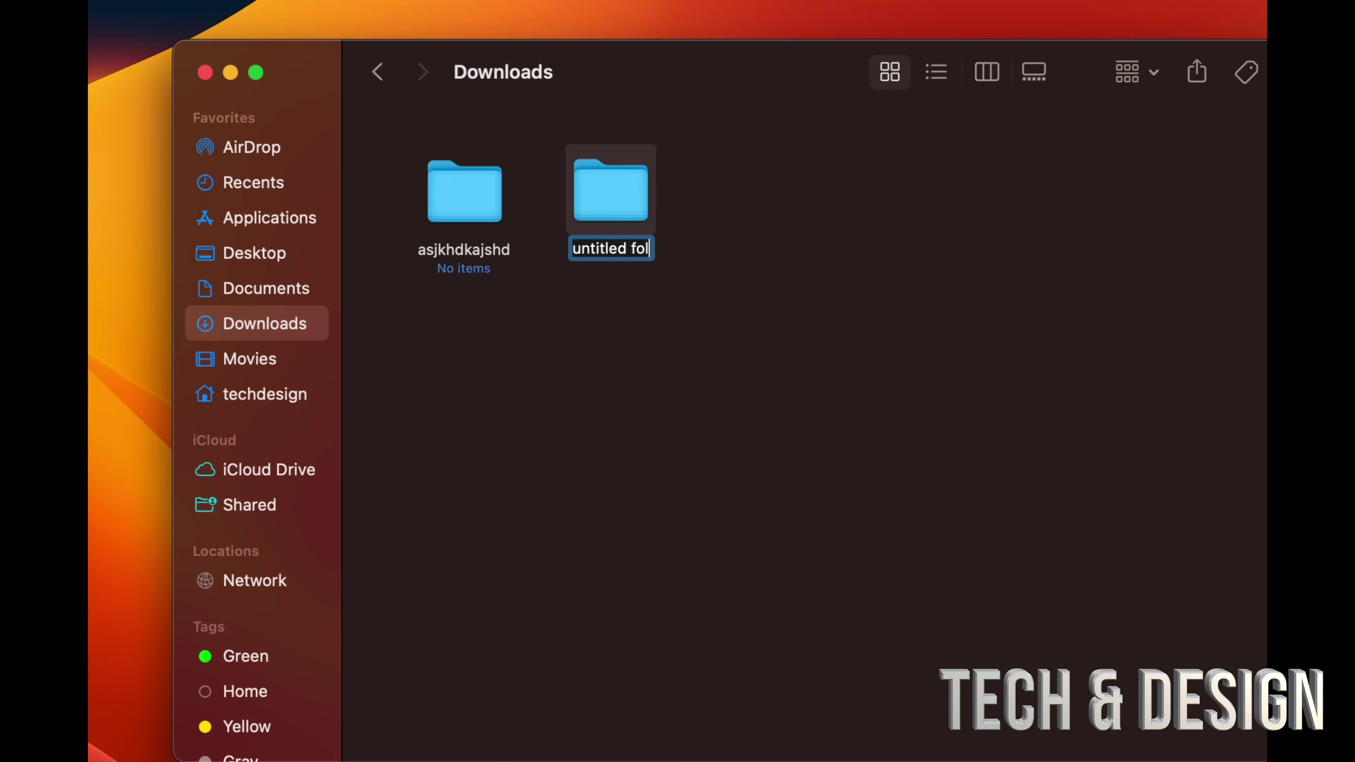
key(BackSpace)
key(BackSpace)
key(BackSpace)
key(BackSpace)
key(BackSpace)
key(BackSpace)
key(BackSpace)
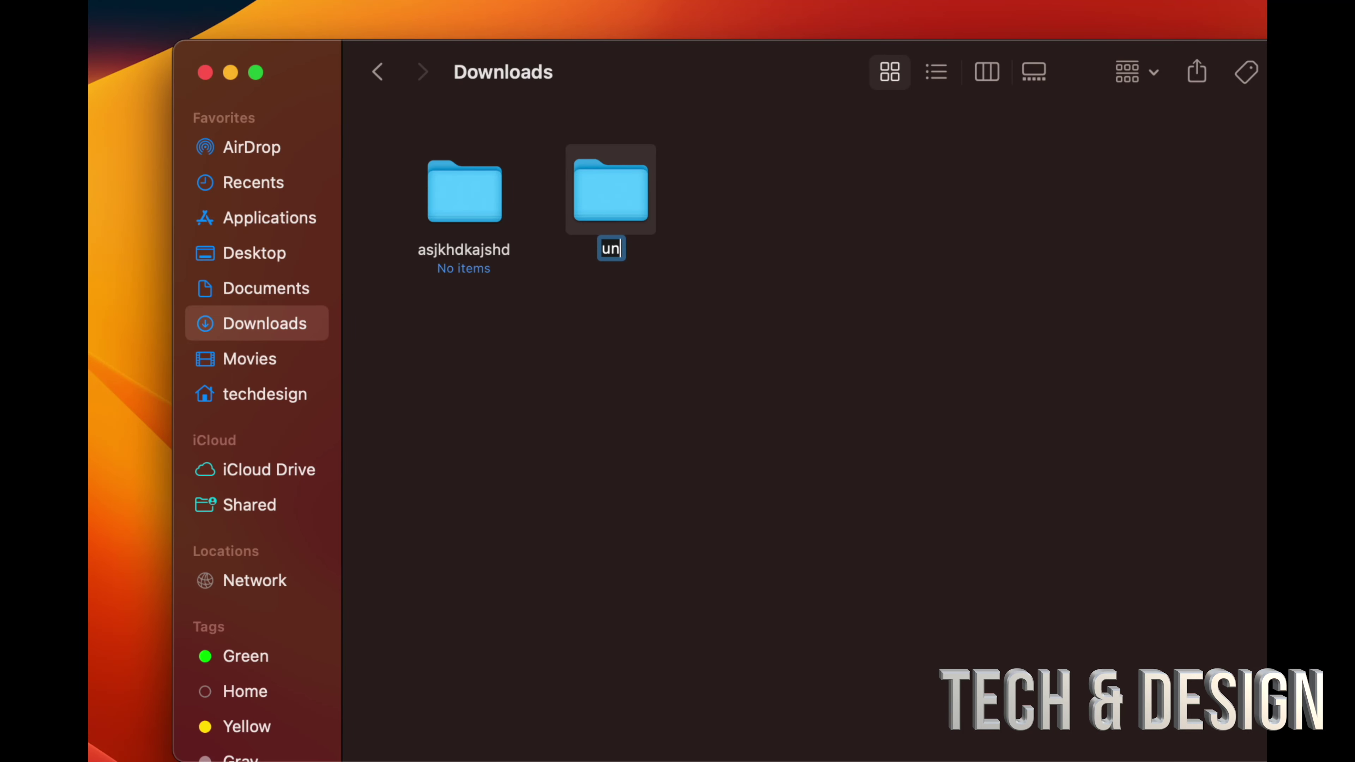
text(tech and )
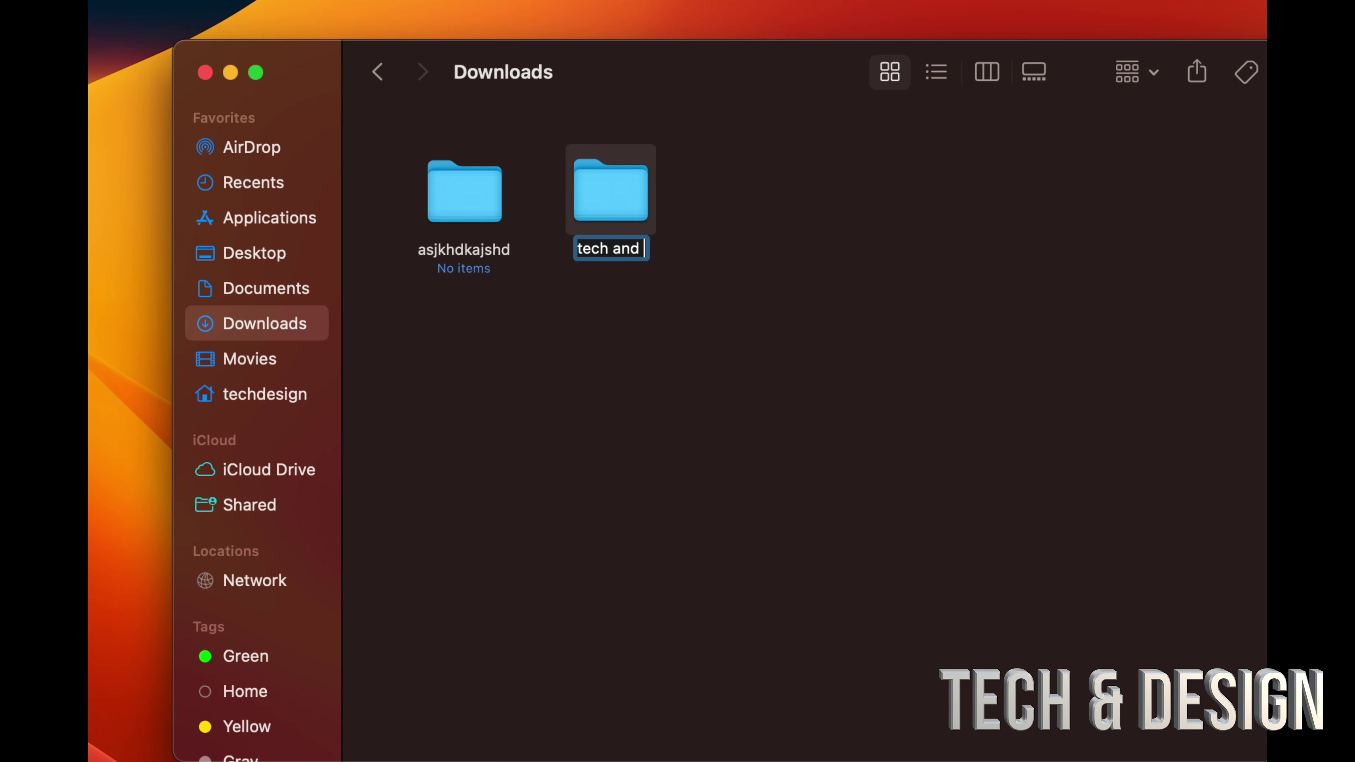
text(design youtube channel)
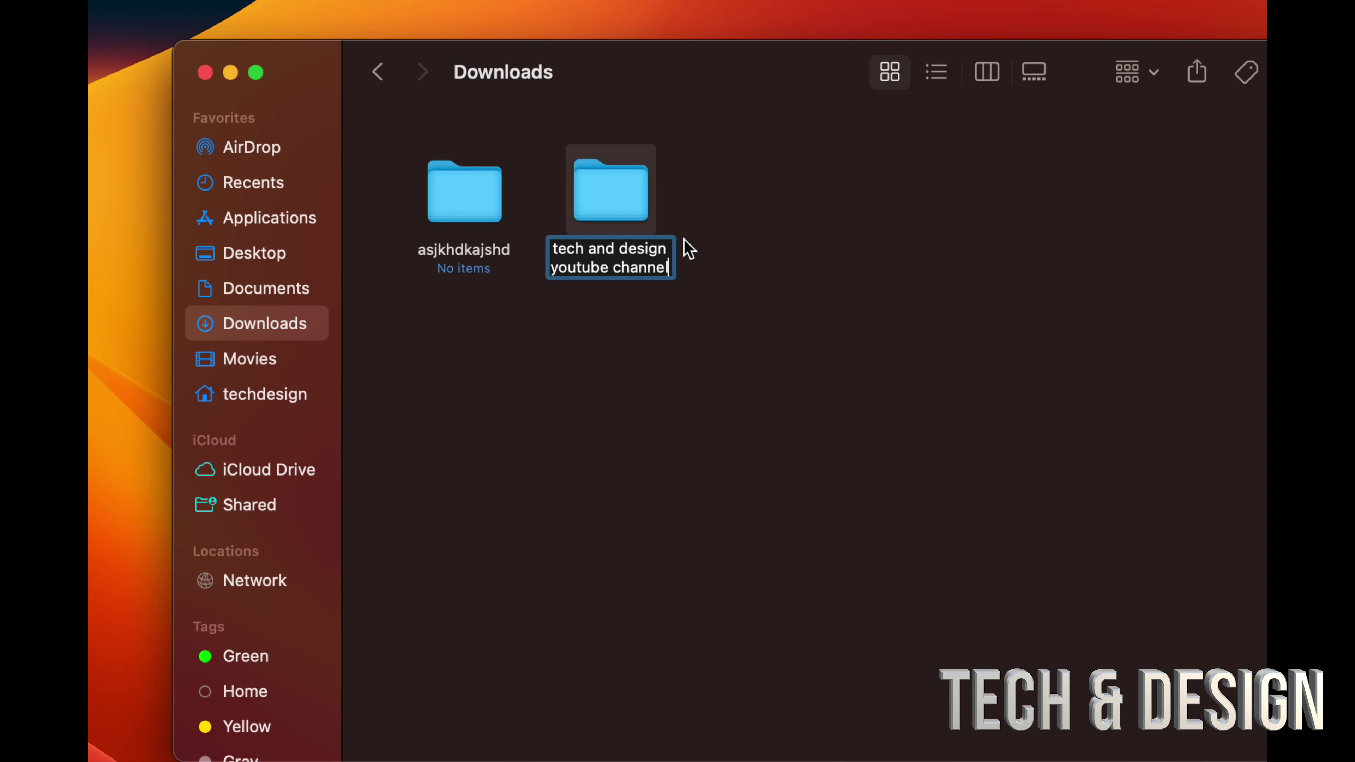
click(861, 260)
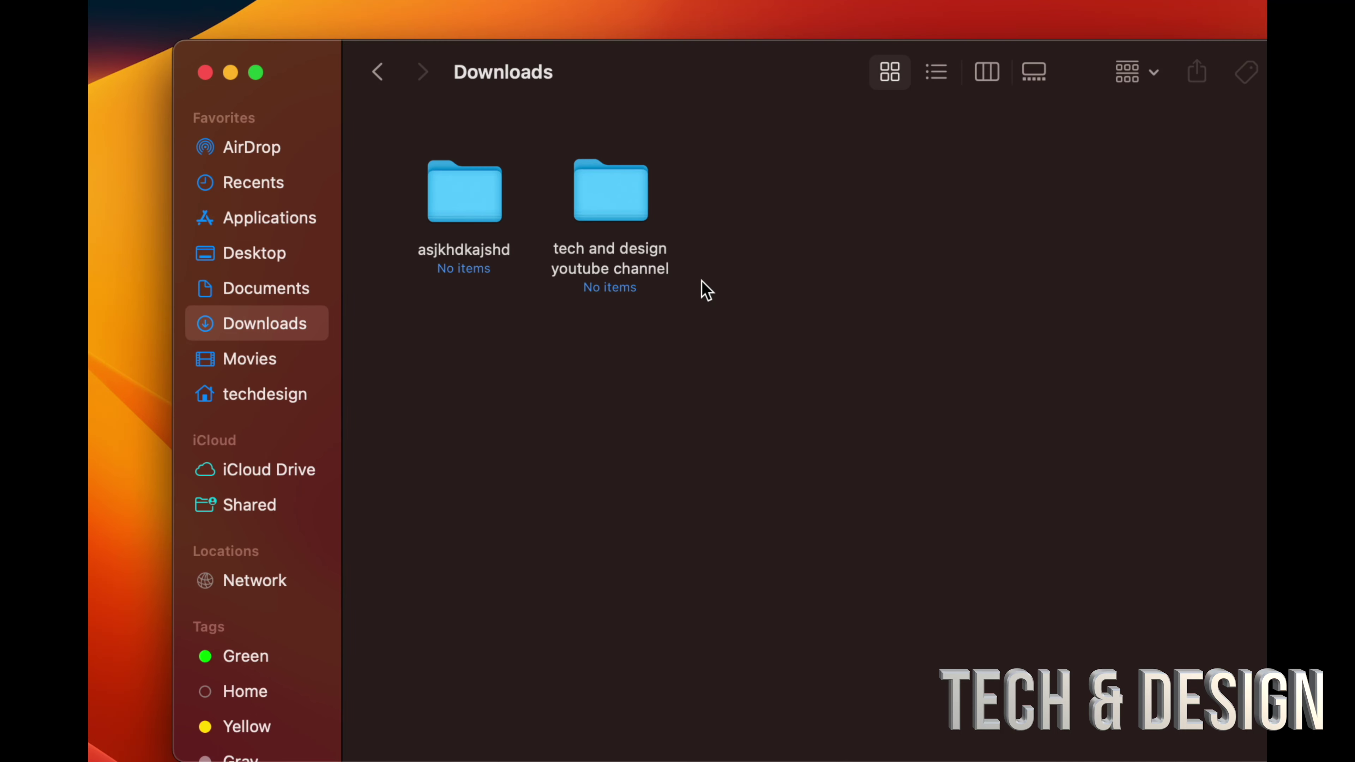
Move the "tech and design youtube channel" folder in Downloads to the Trash and permanently empty the Trash.
click(631, 206)
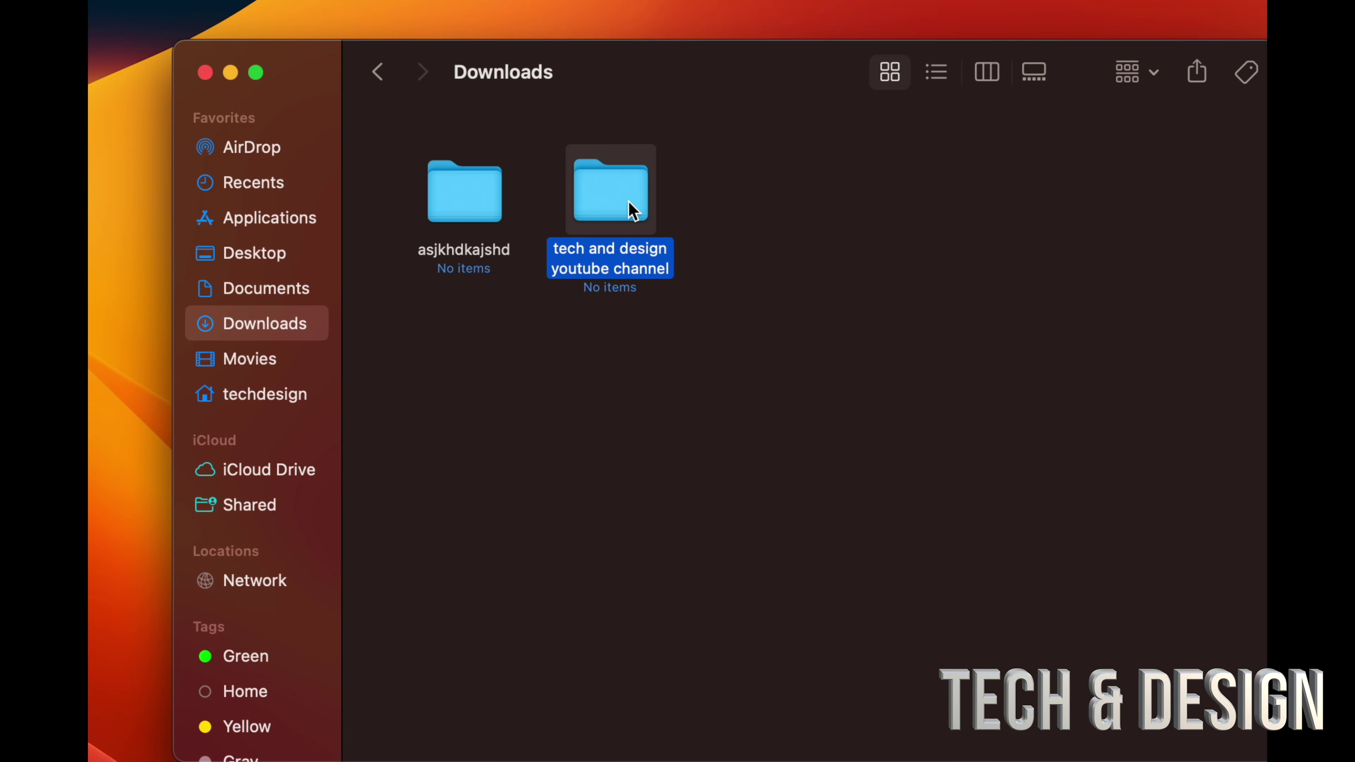
key(super+BackSpace)
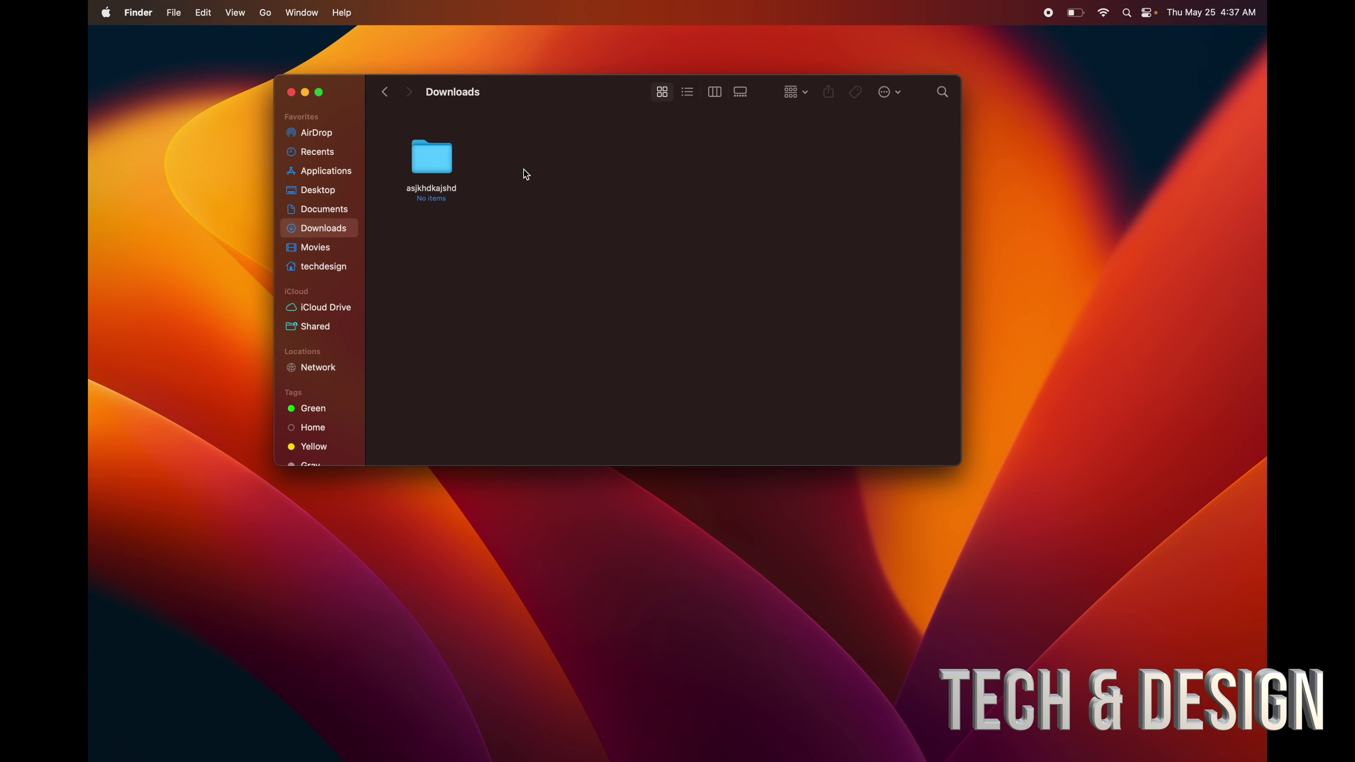
mouse_move(1018, 735)
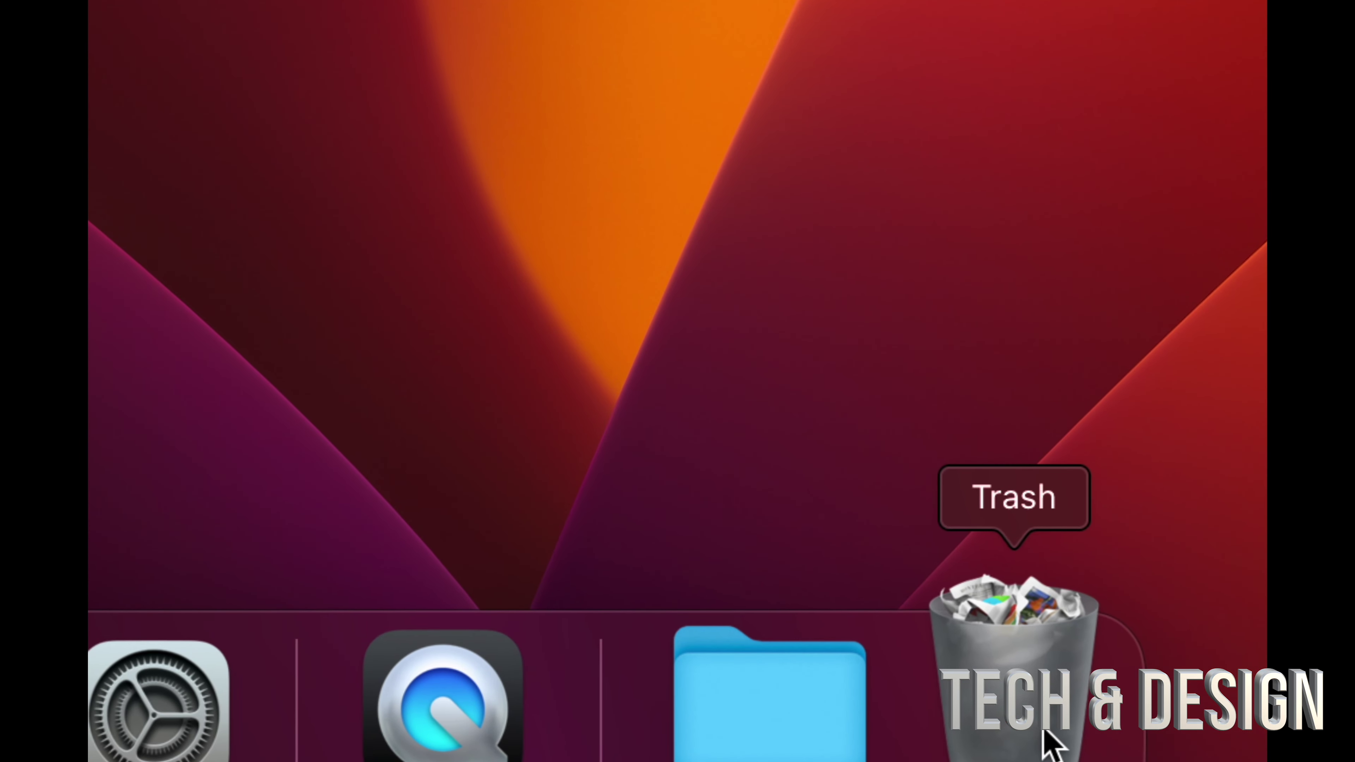
right_click(1045, 731)
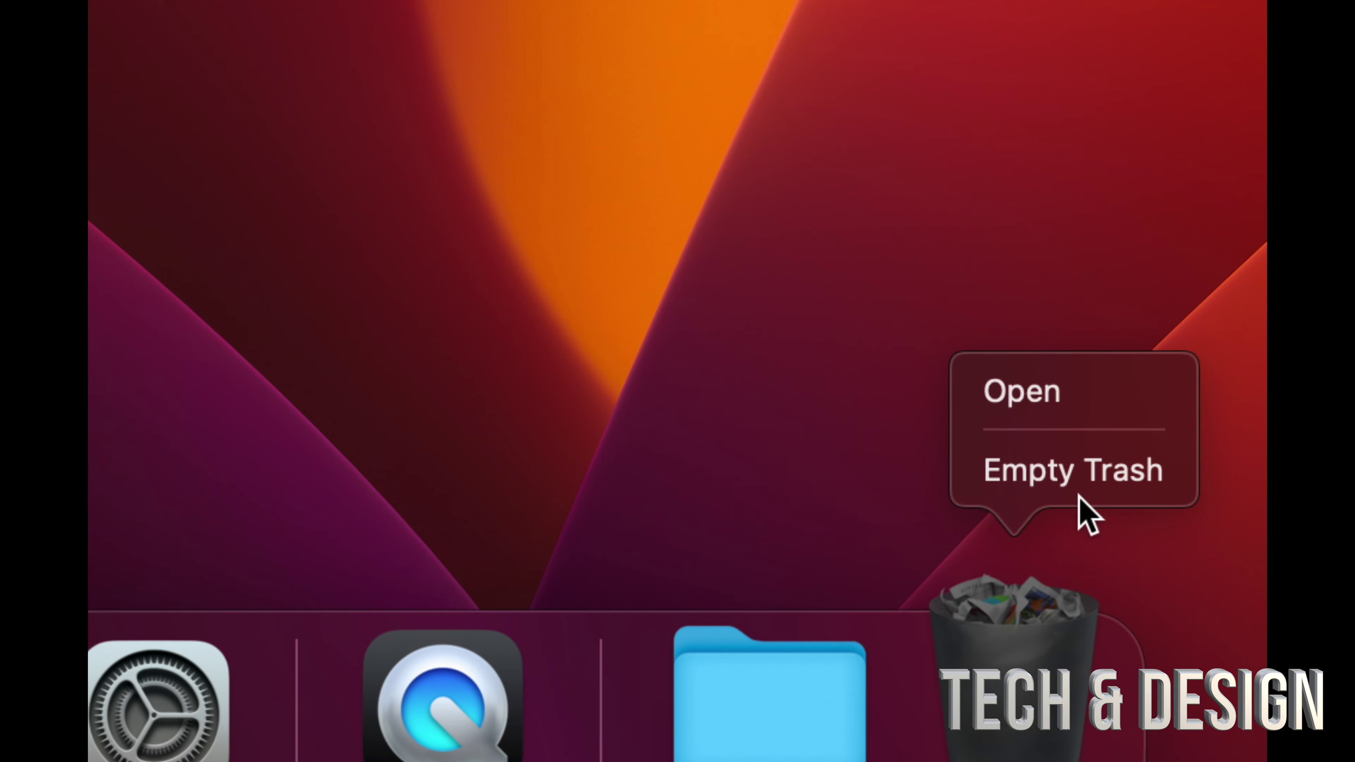
click(1058, 485)
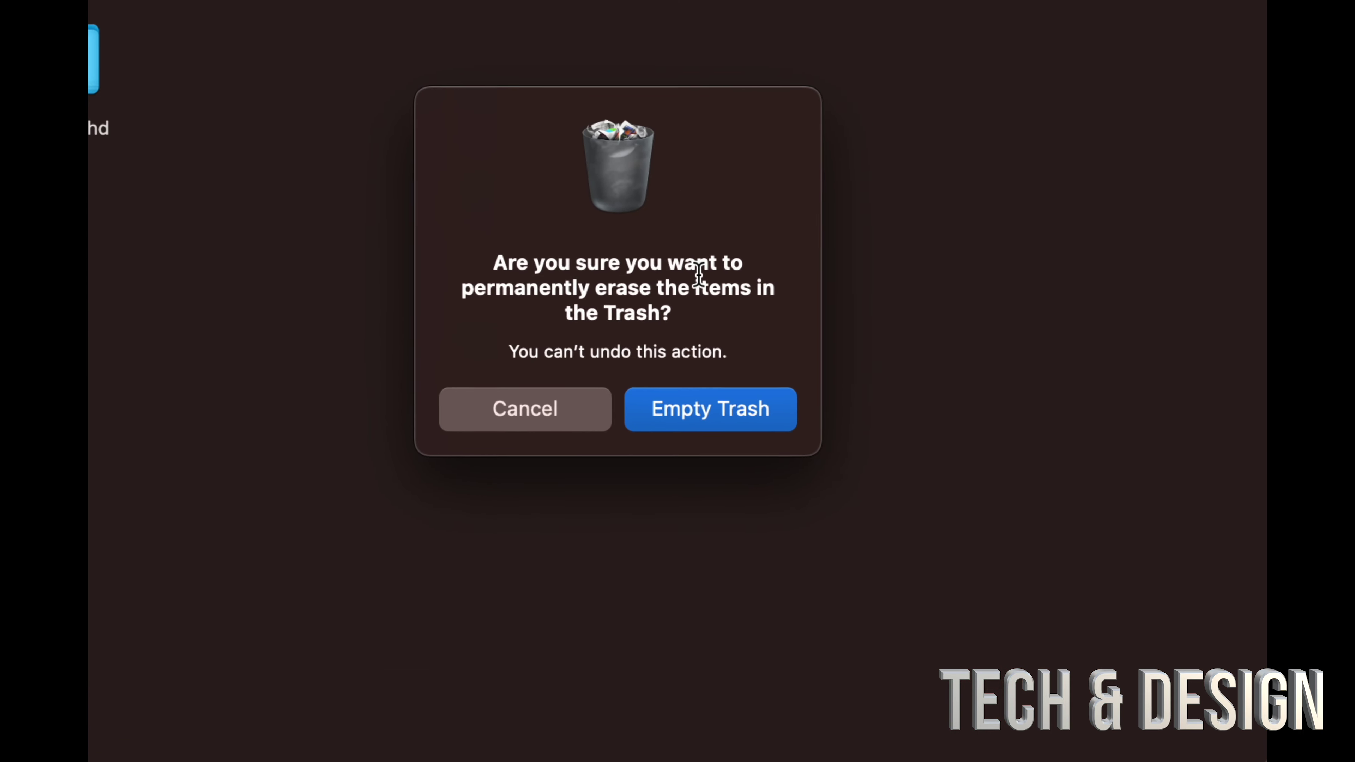
click(686, 441)
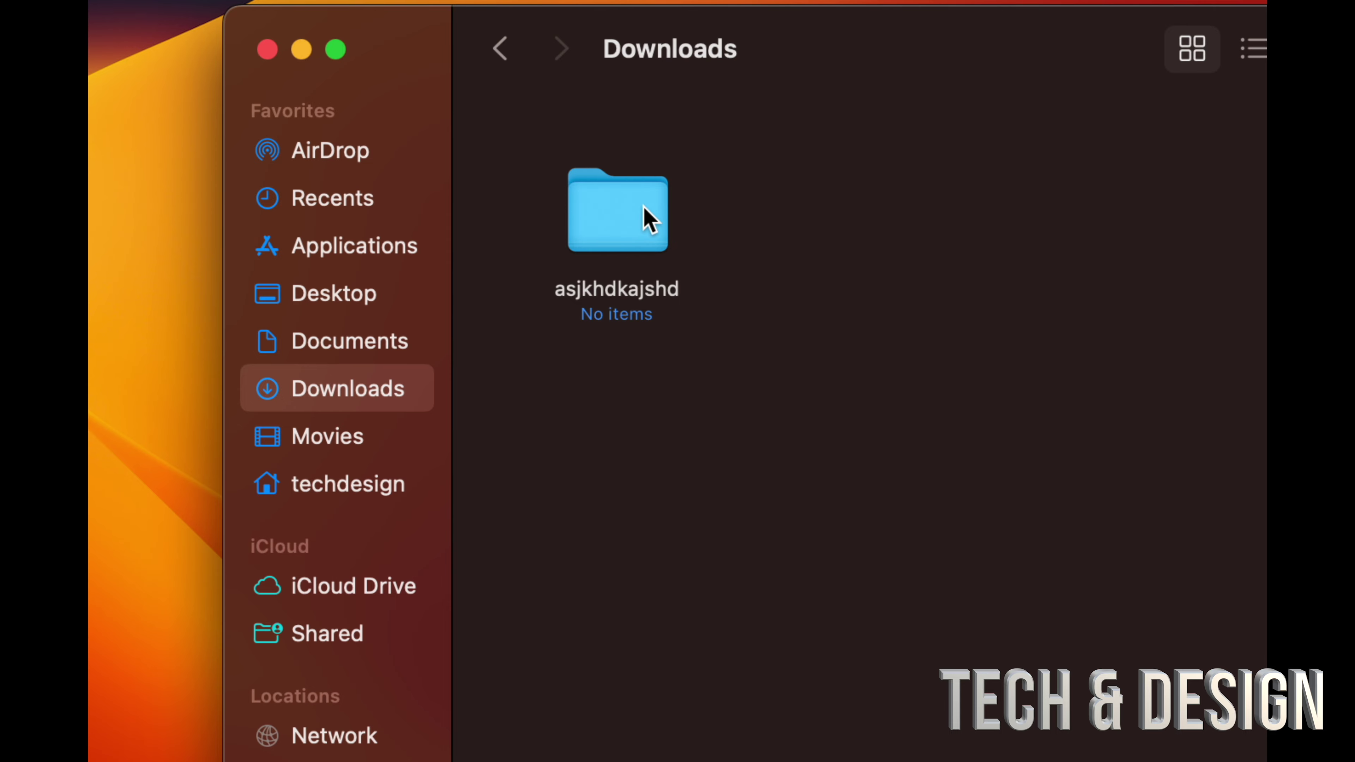
Open the asjkhdkajshd folder's info and set the sharing privileges of staff and everyone to Read & Write.
right_click(649, 218)
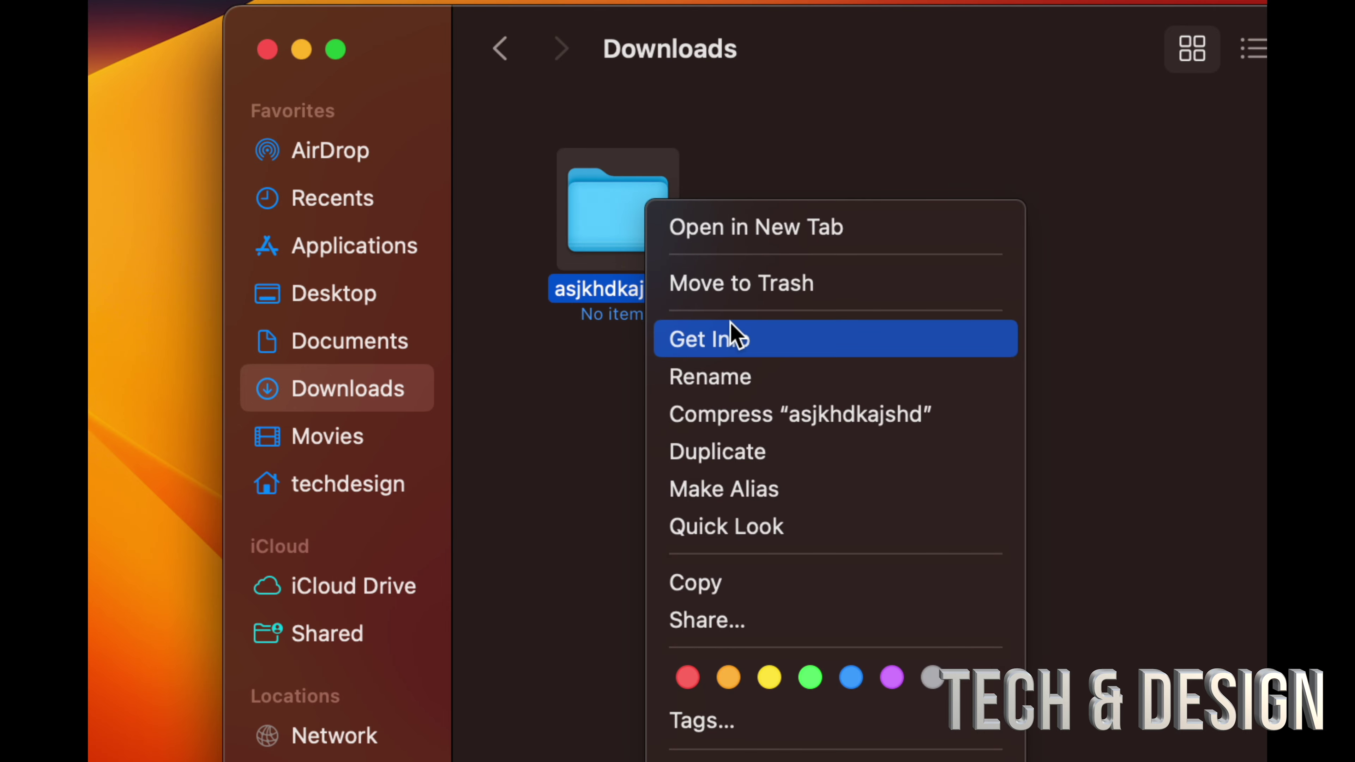
click(720, 348)
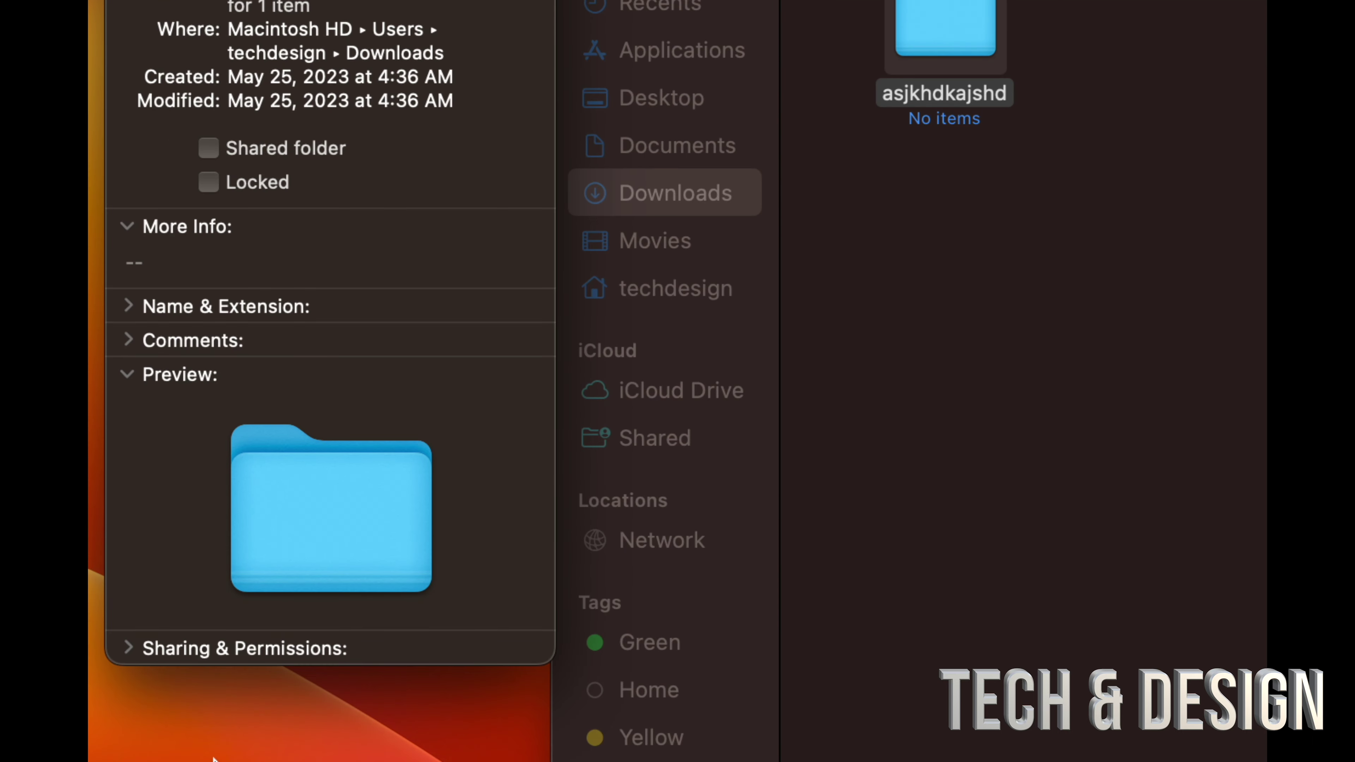
click(128, 649)
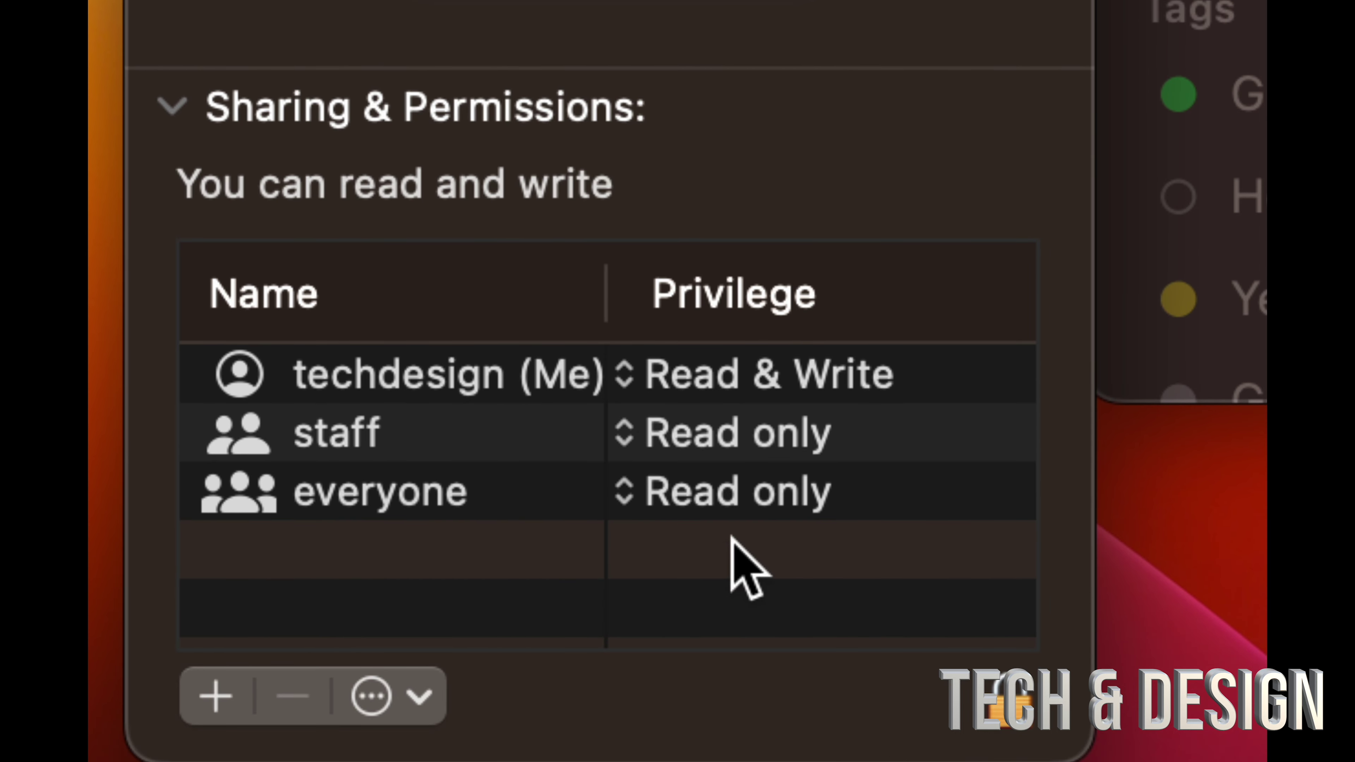
click(623, 437)
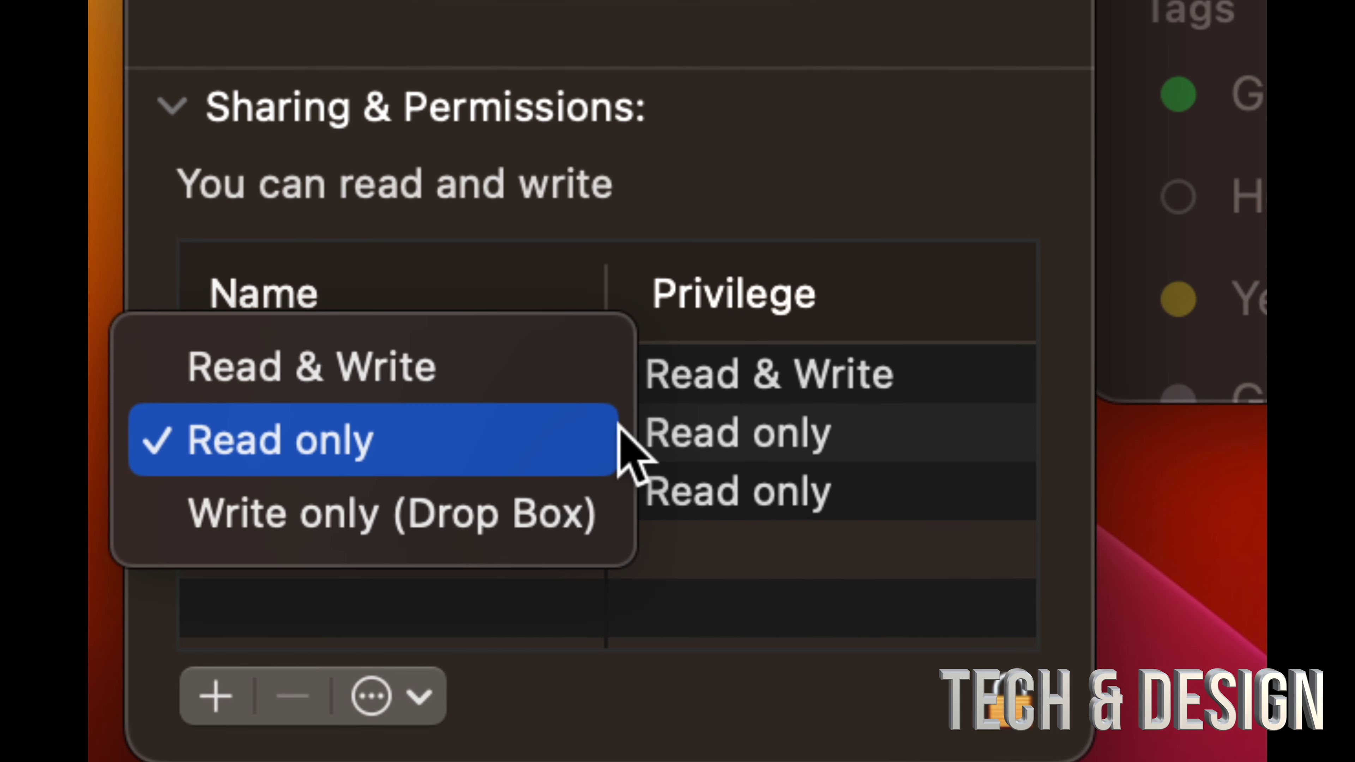
click(468, 378)
click(619, 485)
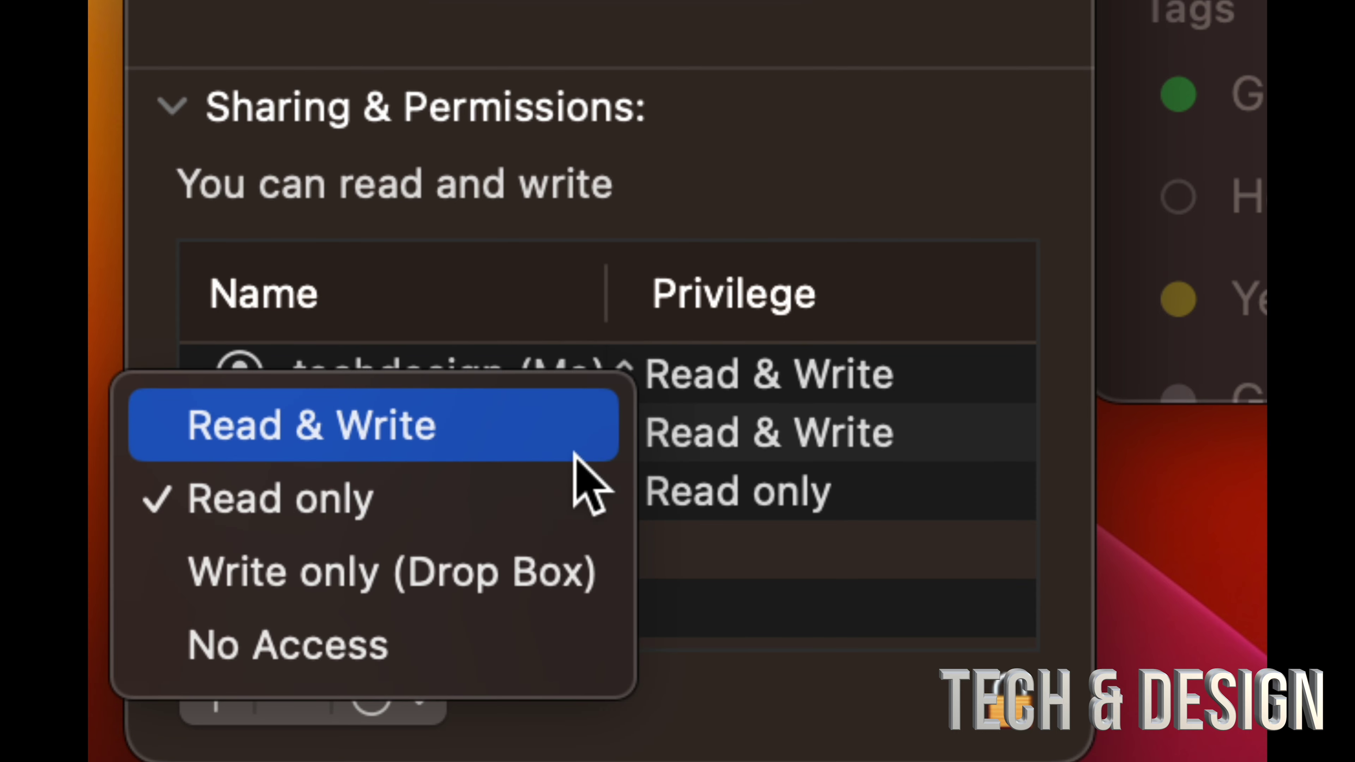
click(525, 444)
Switch the own account's privilege on the folder to Read only and set it back to Read & Write.
click(626, 386)
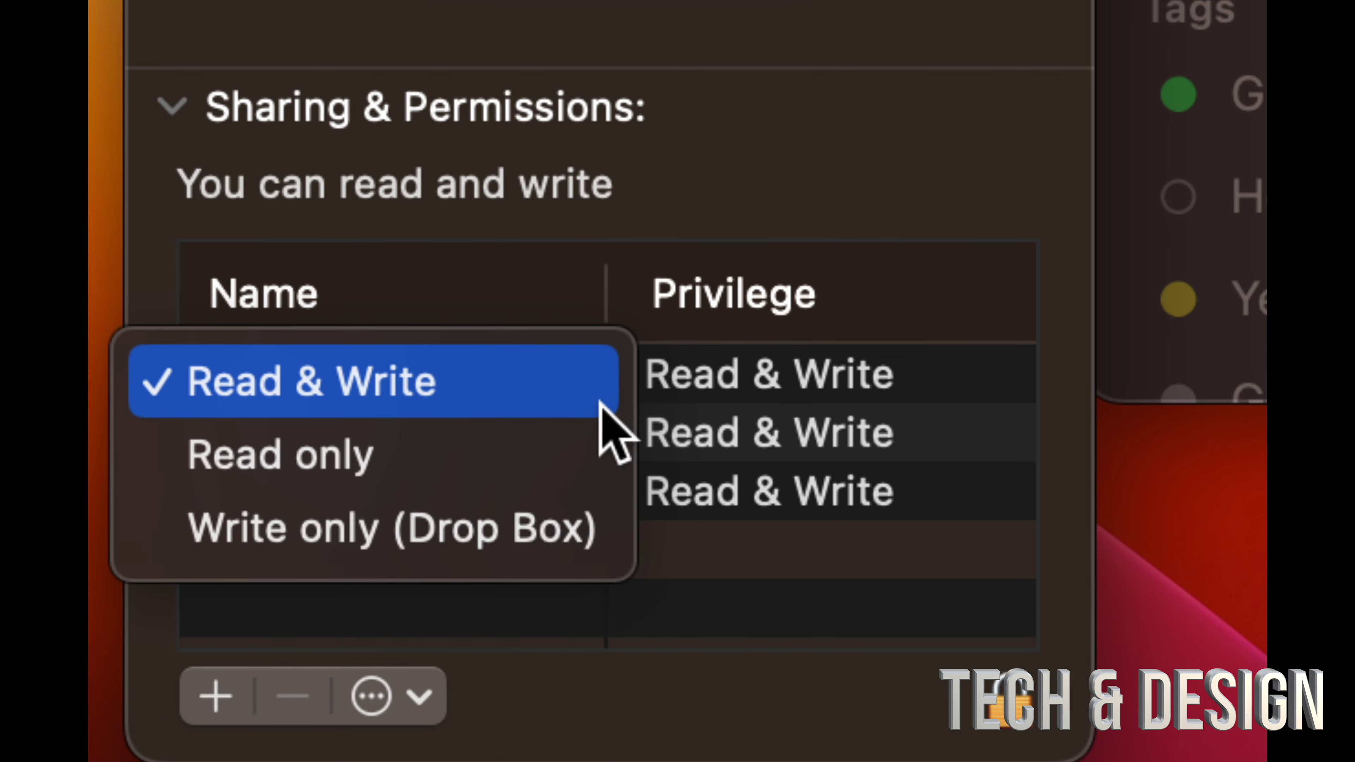
click(581, 434)
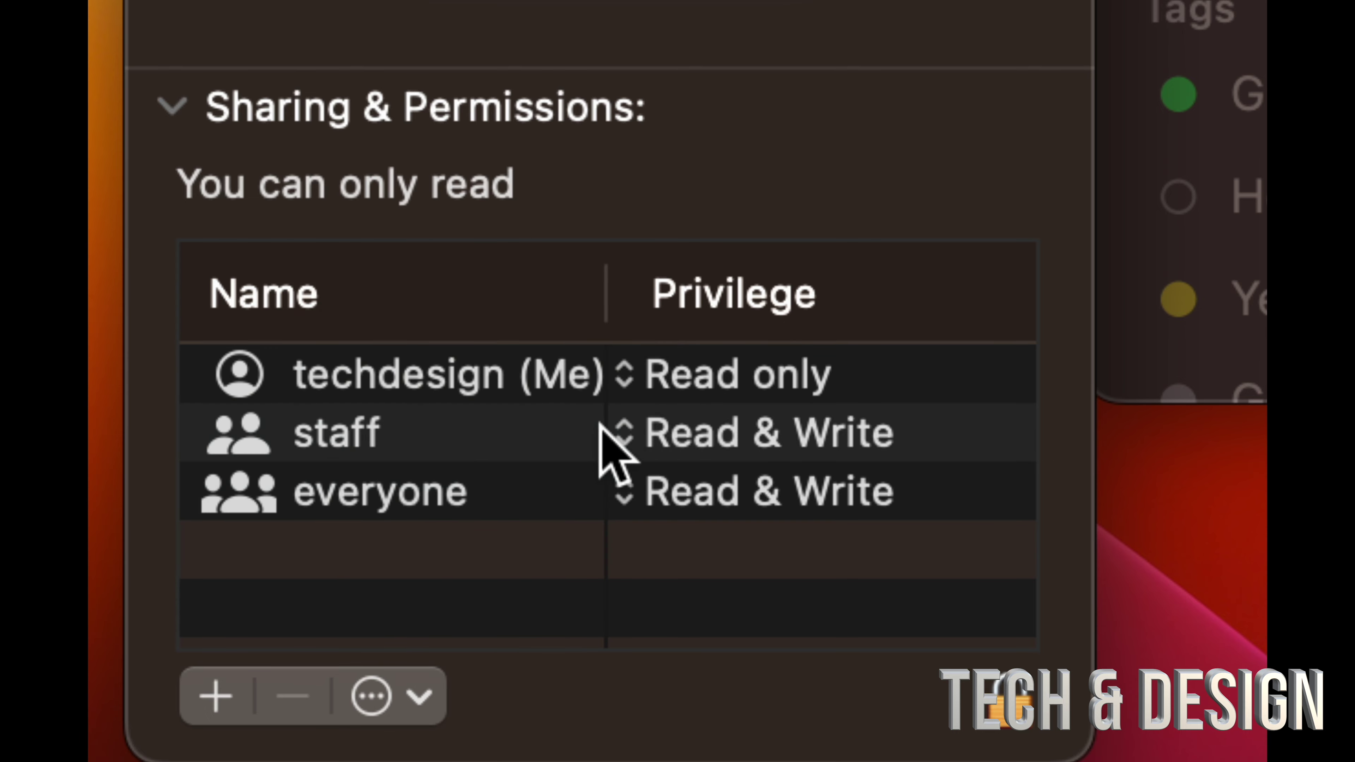
click(643, 383)
click(502, 321)
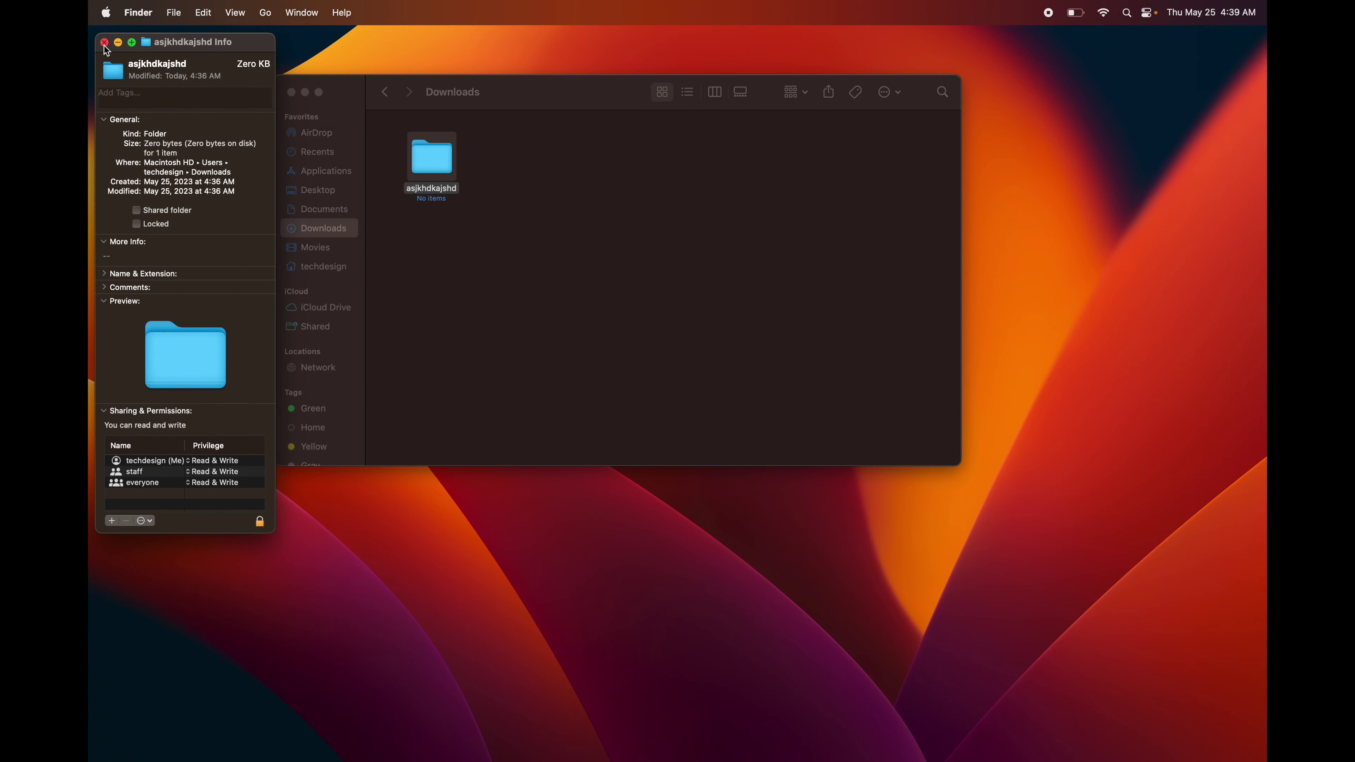
Close the folder's info window and move the asjkhdkajshd folder from Downloads to the Trash.
key(super+w)
click(503, 160)
click(448, 160)
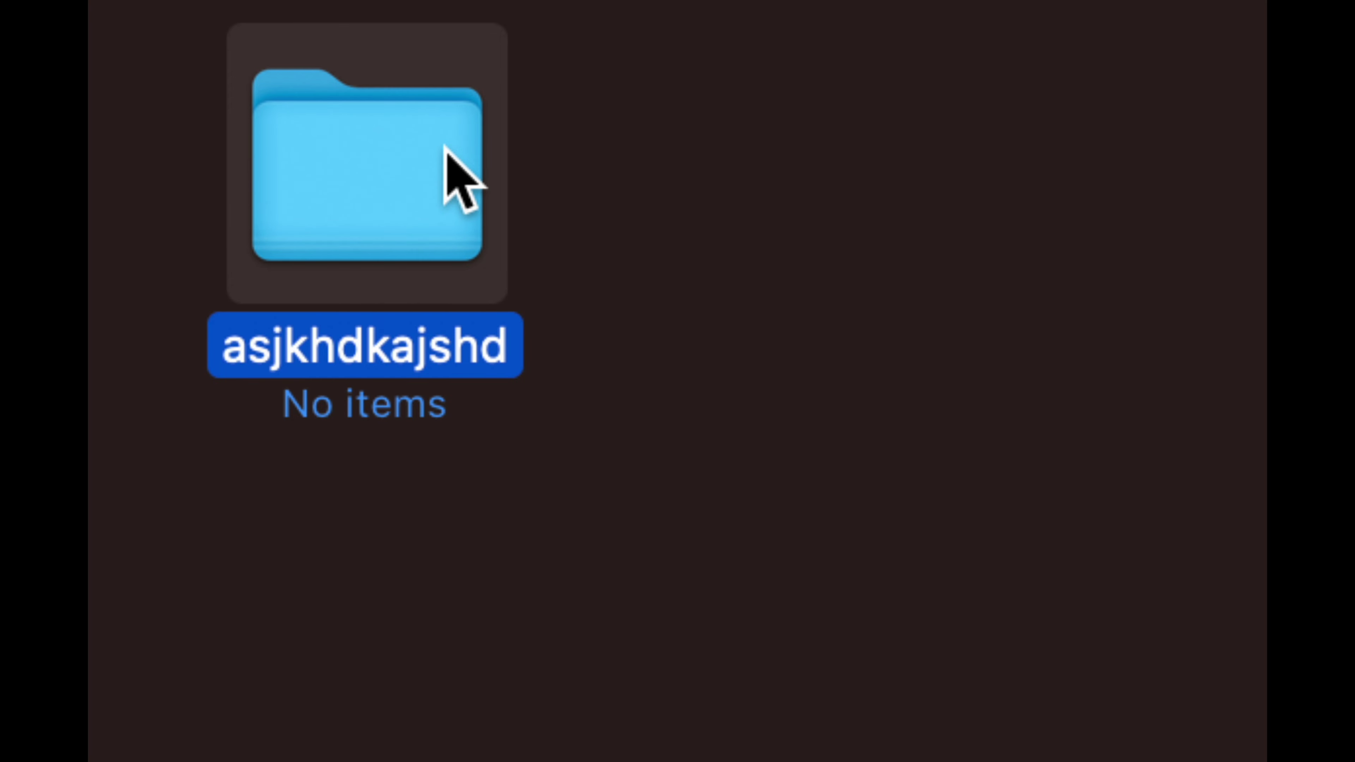
right_click(446, 147)
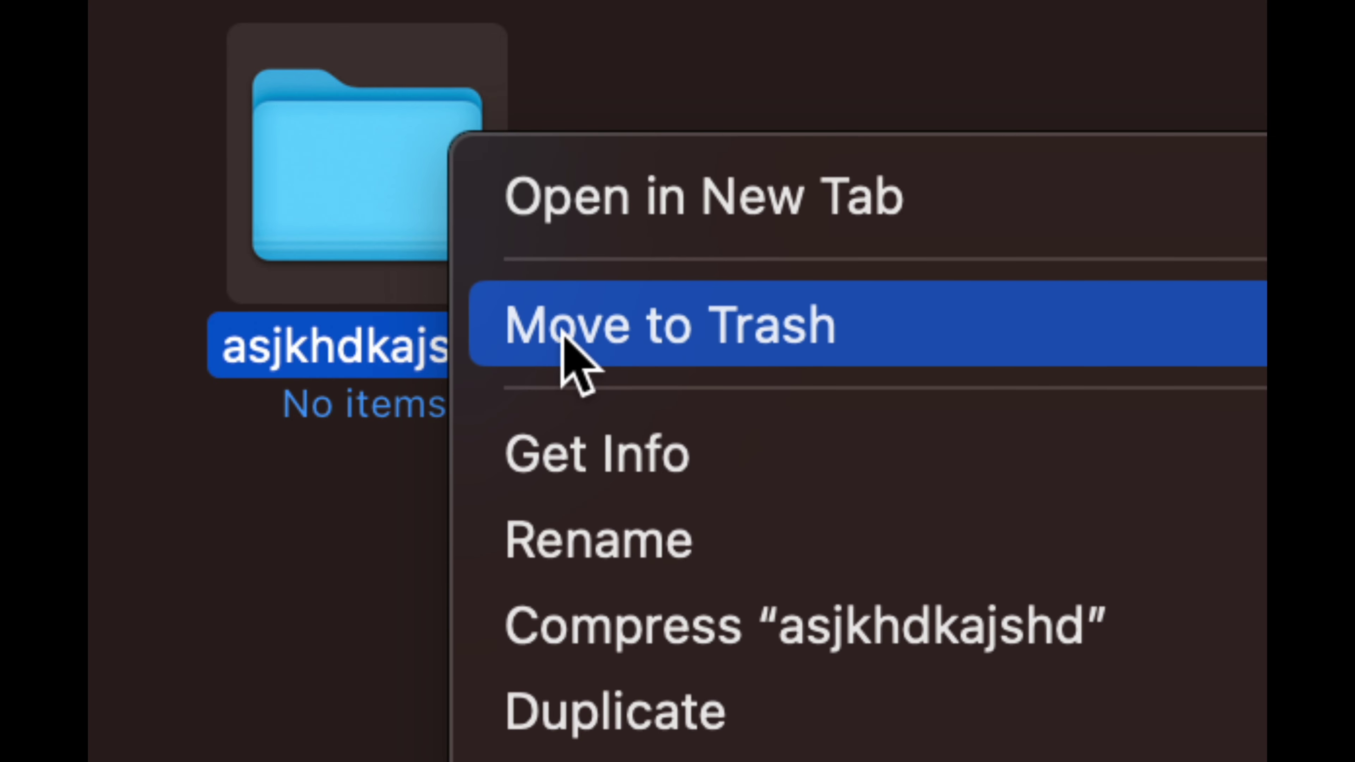
click(954, 328)
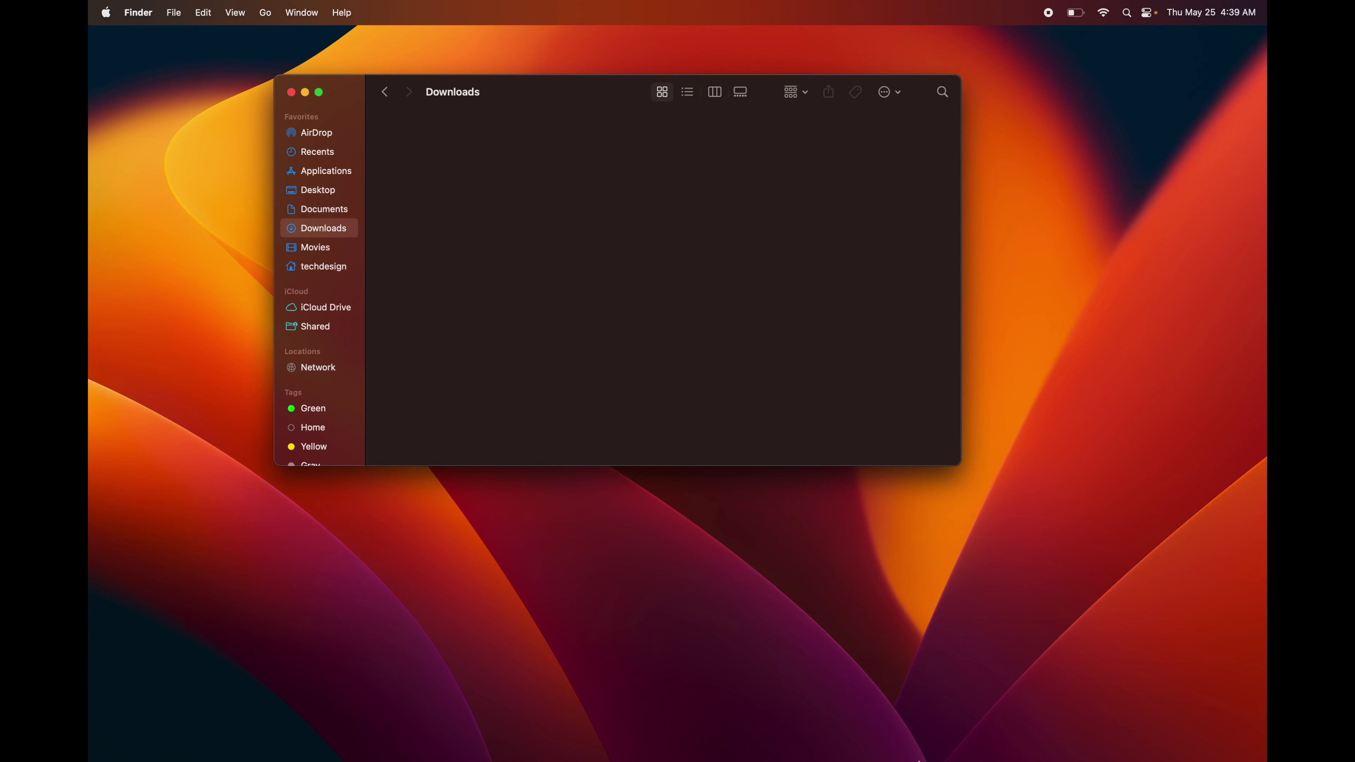
Open the Trash in its own window, permanently erase its contents, and confirm the deletion.
mouse_move(919, 761)
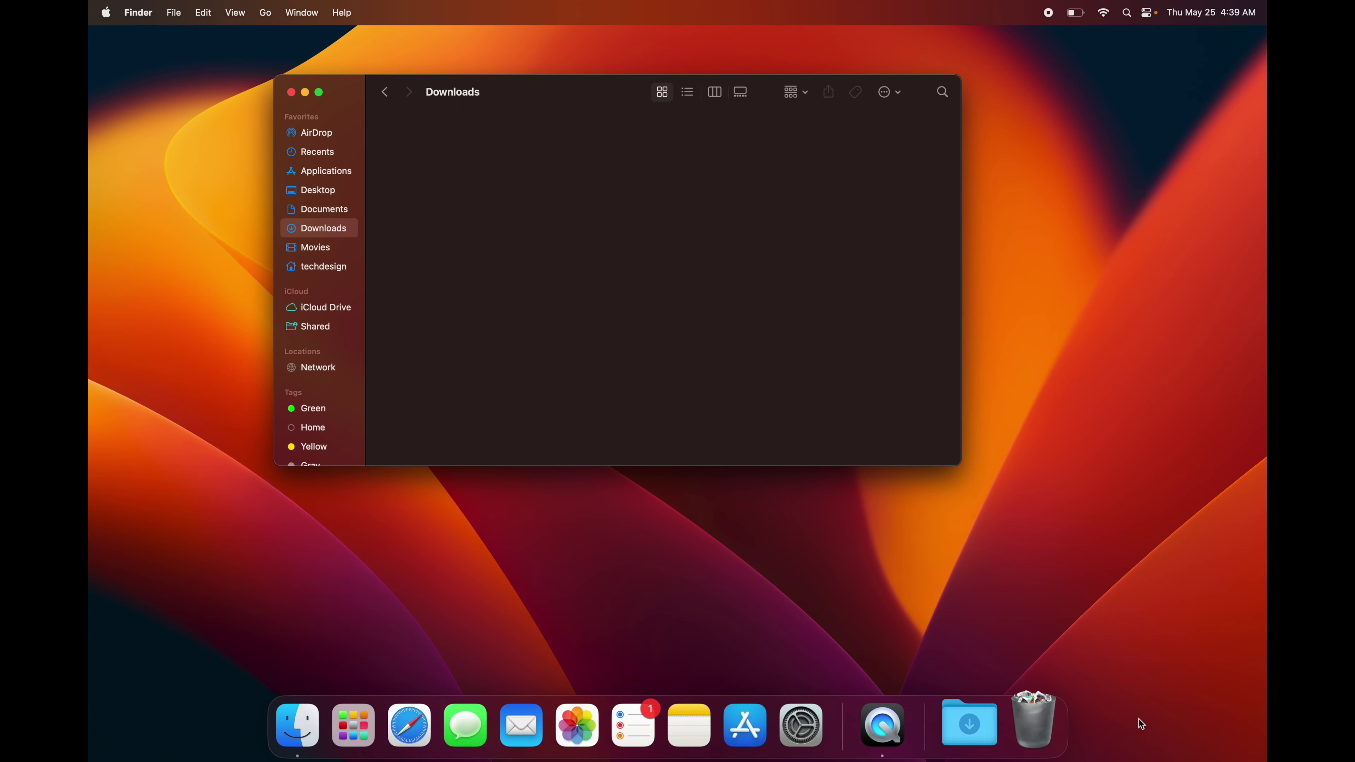
click(1048, 722)
drag(538, 115, 565, 217)
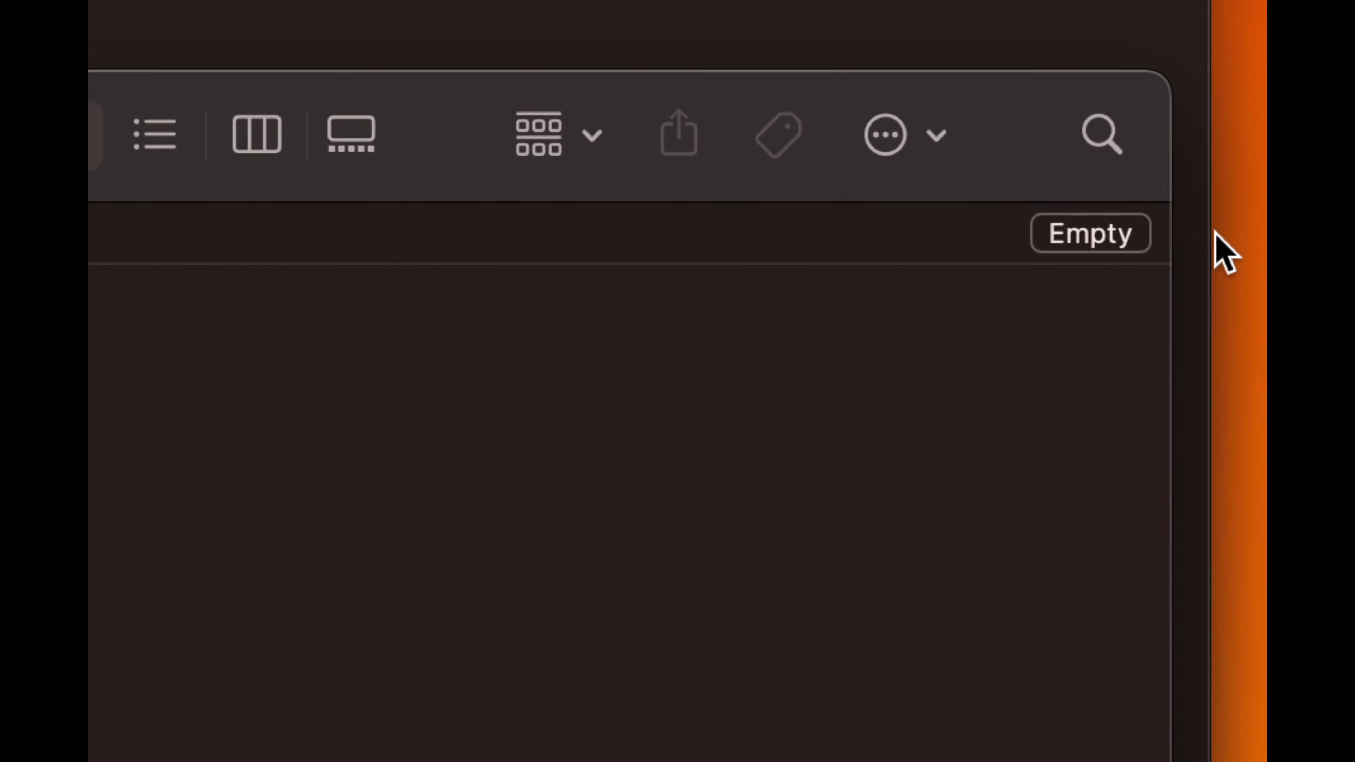
click(1107, 231)
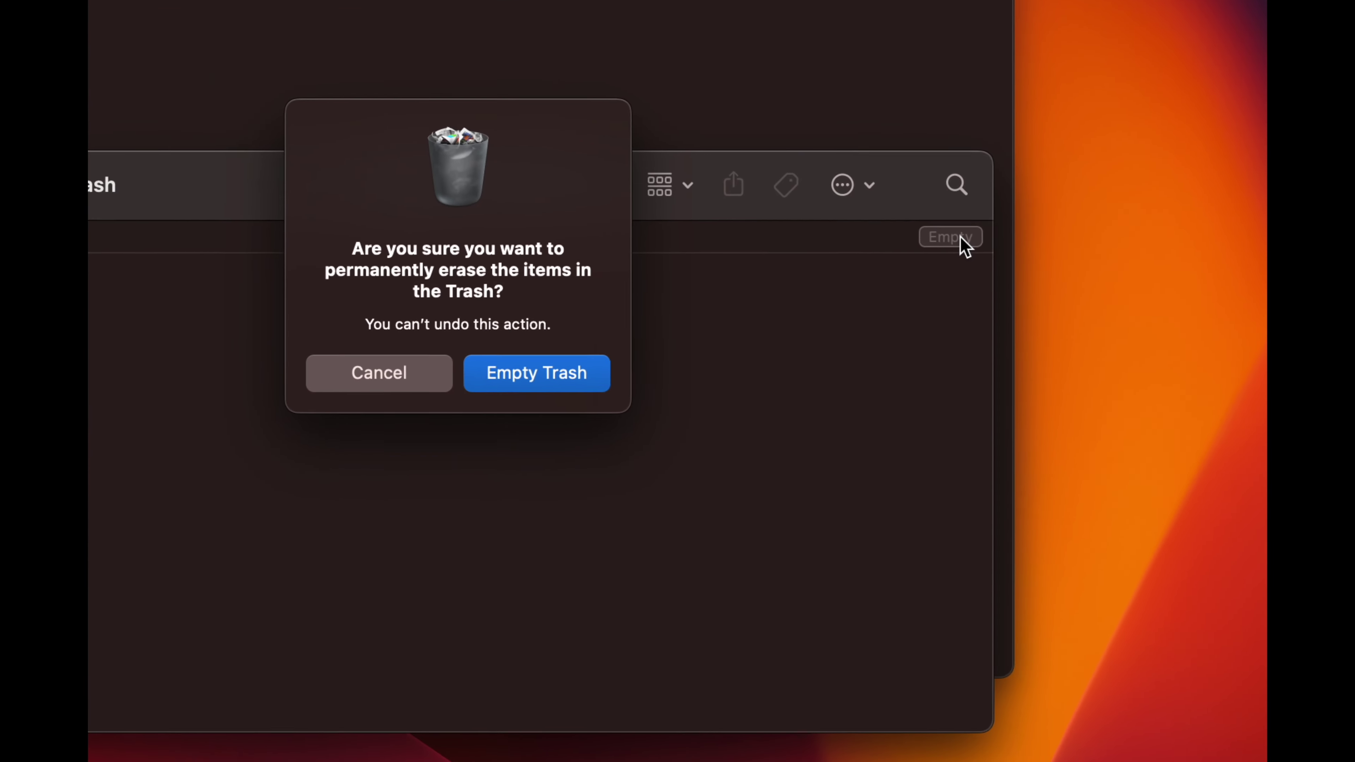
click(564, 353)
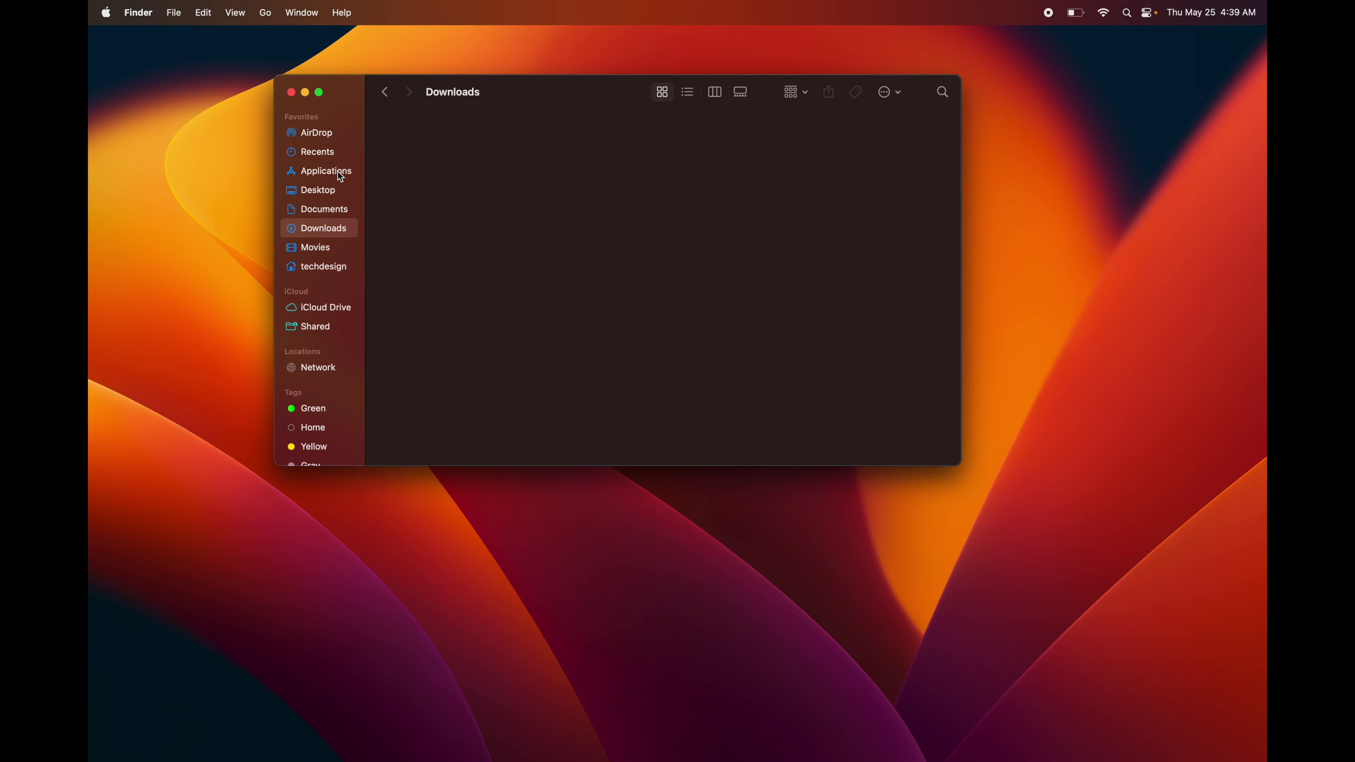
Show the Applications folder in Finder and enlarge the window.
click(337, 171)
drag(960, 464, 1084, 607)
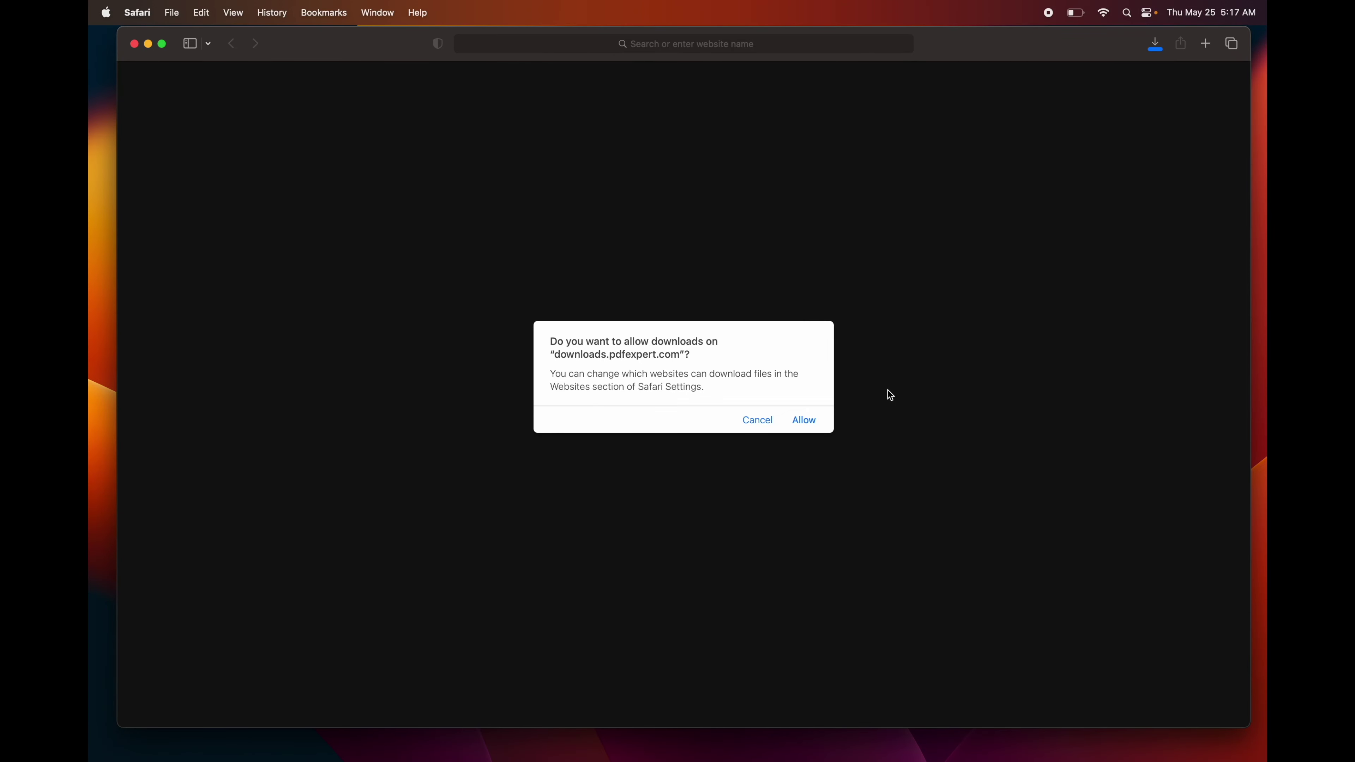
In Safari, allow downloads from downloads.pdfexpert.com and install PDF Expert by opening the downloaded PDF Expert Installer.
click(811, 422)
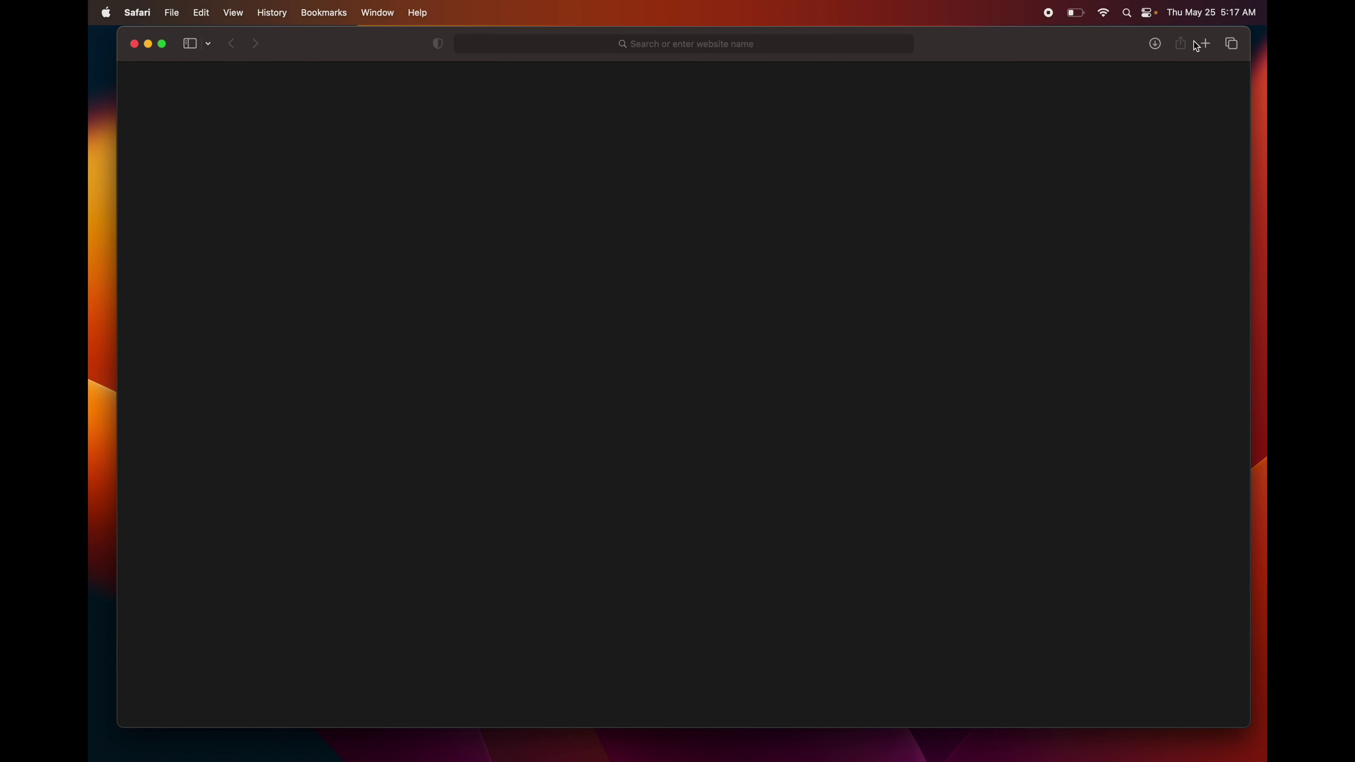
click(1155, 44)
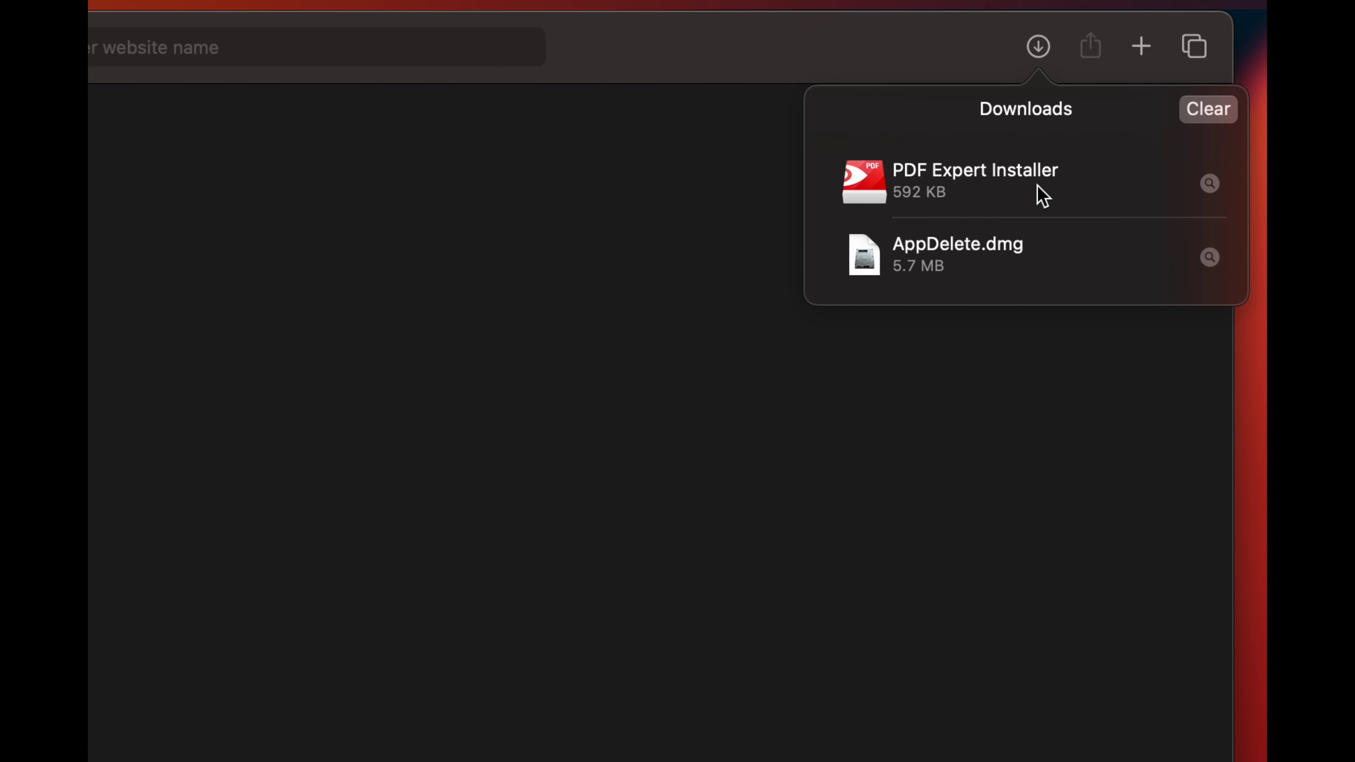
click(1009, 169)
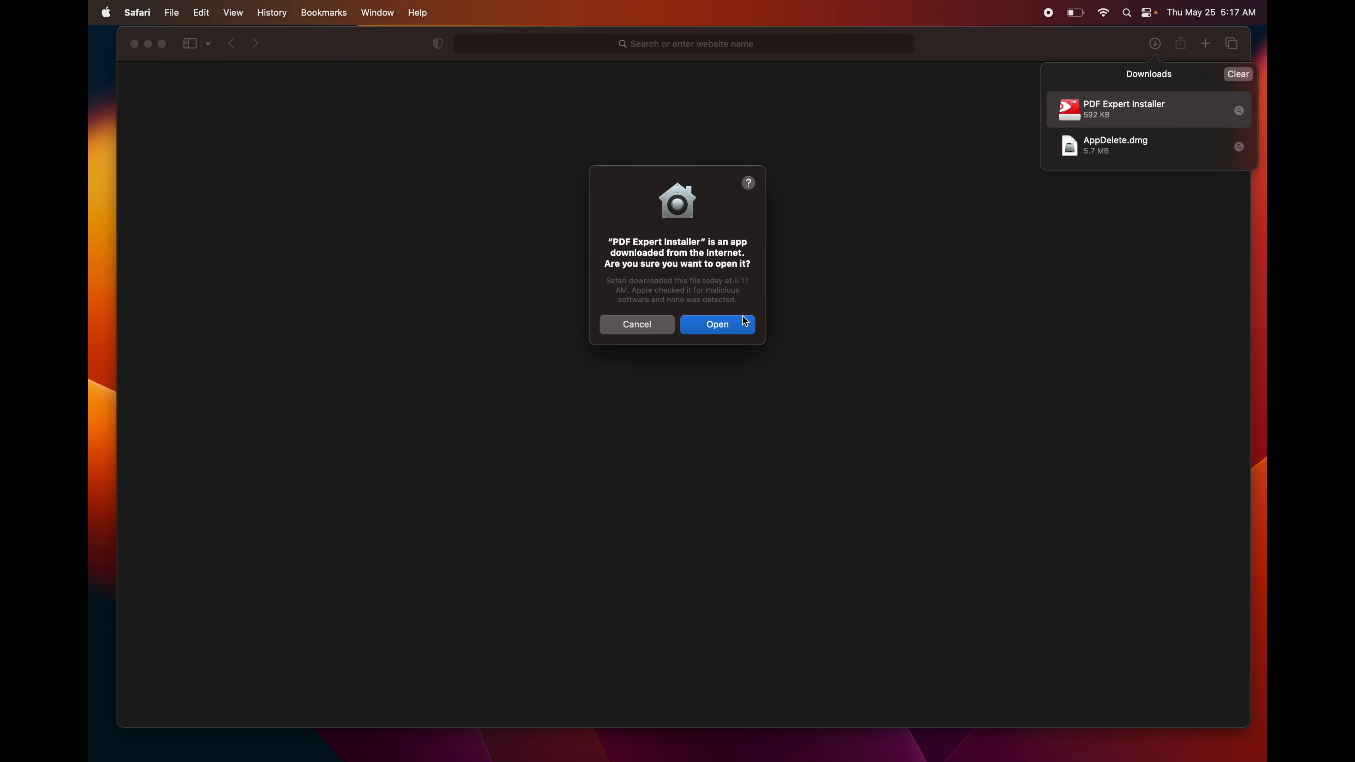
click(721, 327)
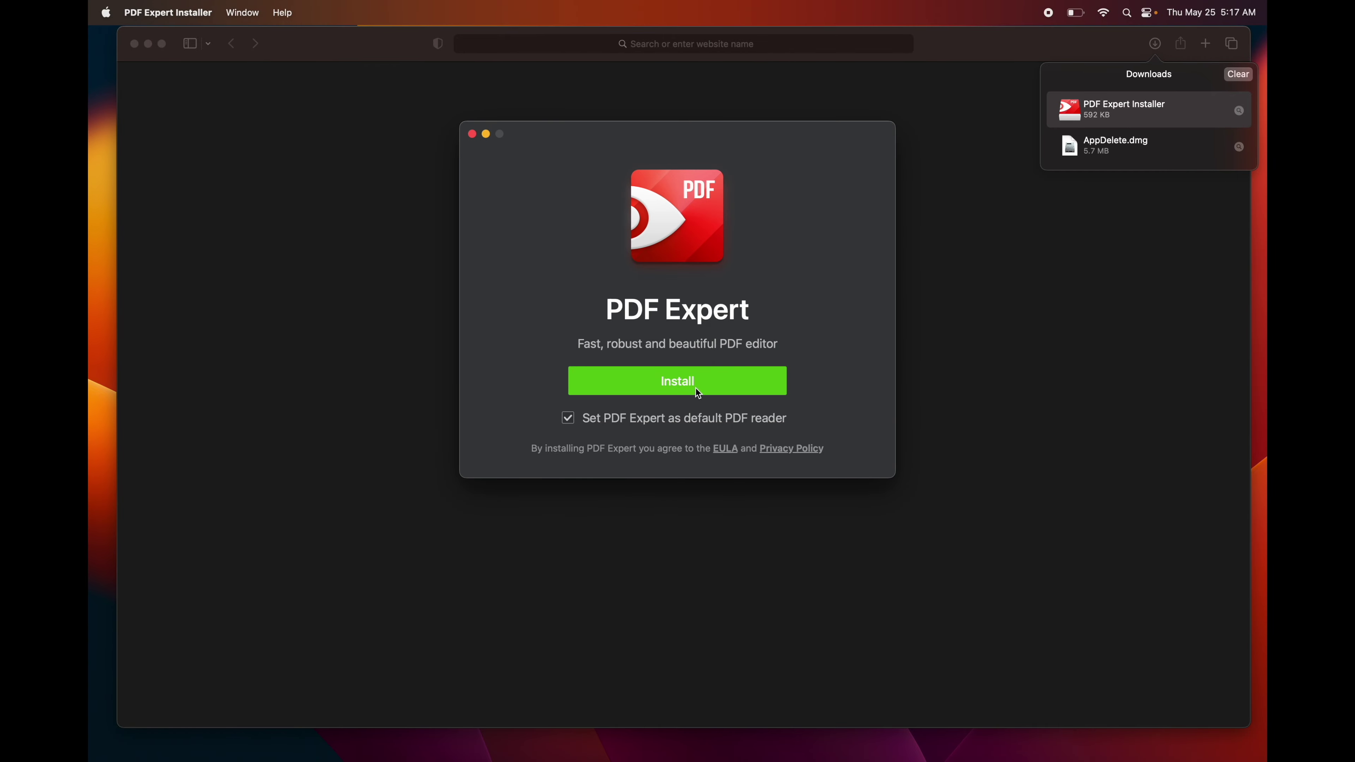
click(709, 388)
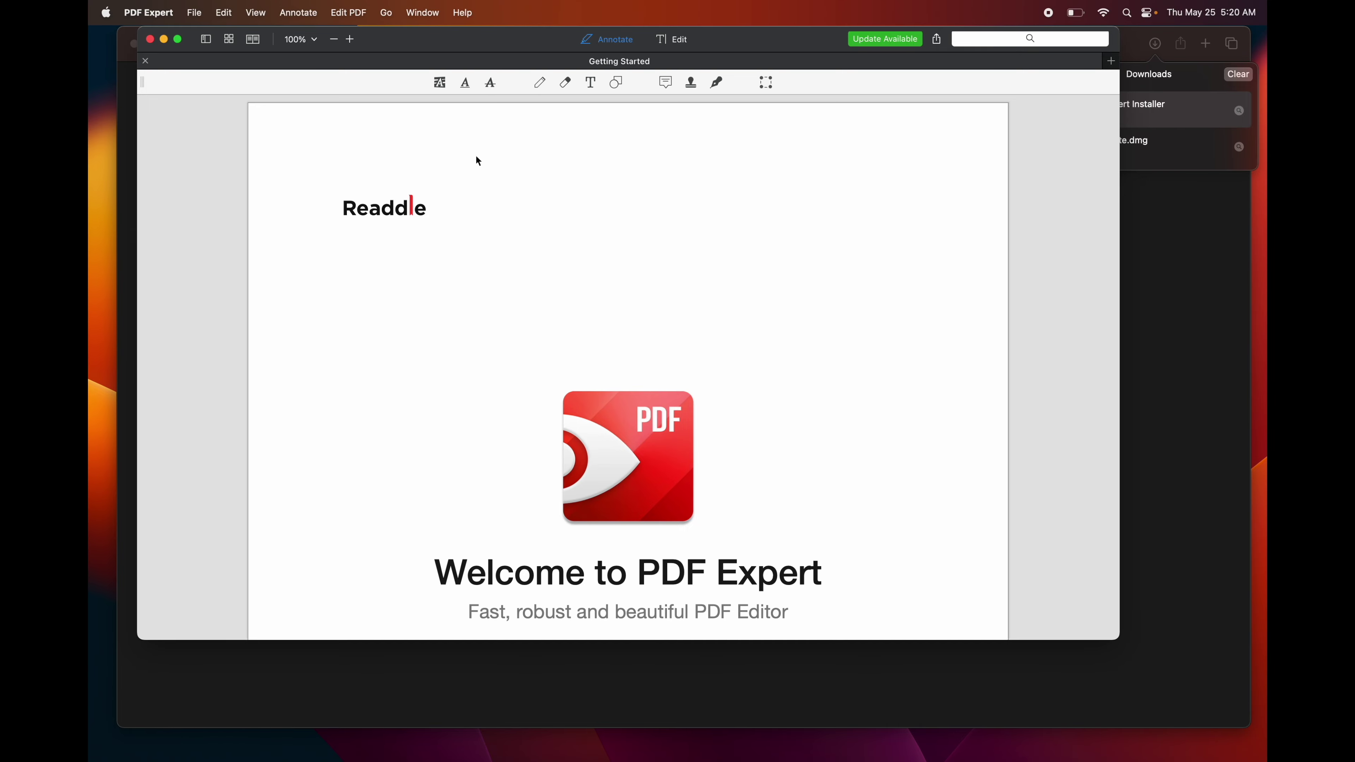
Switch to Finder's Applications folder, move its window lower, and locate the installed PDF Expert app.
click(182, 736)
drag(349, 159, 347, 183)
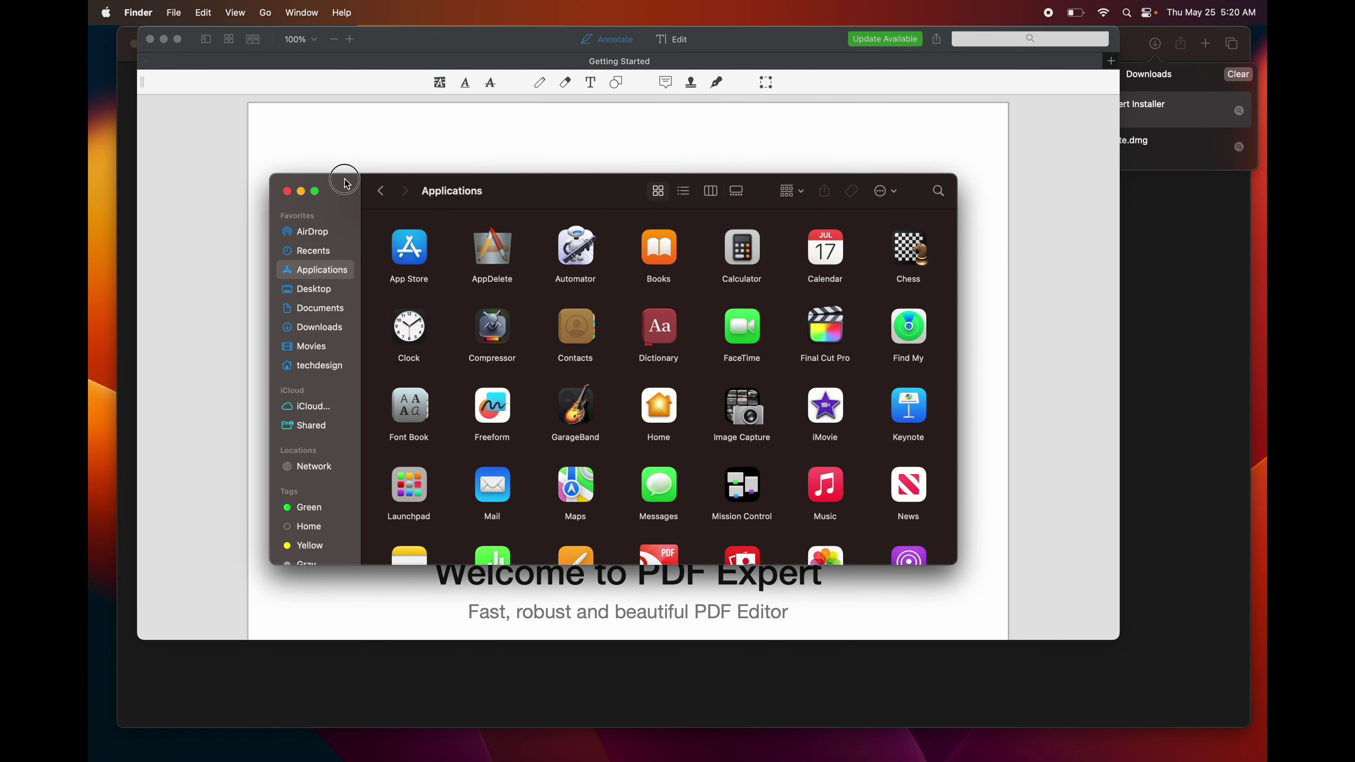
mouse_move(269, 756)
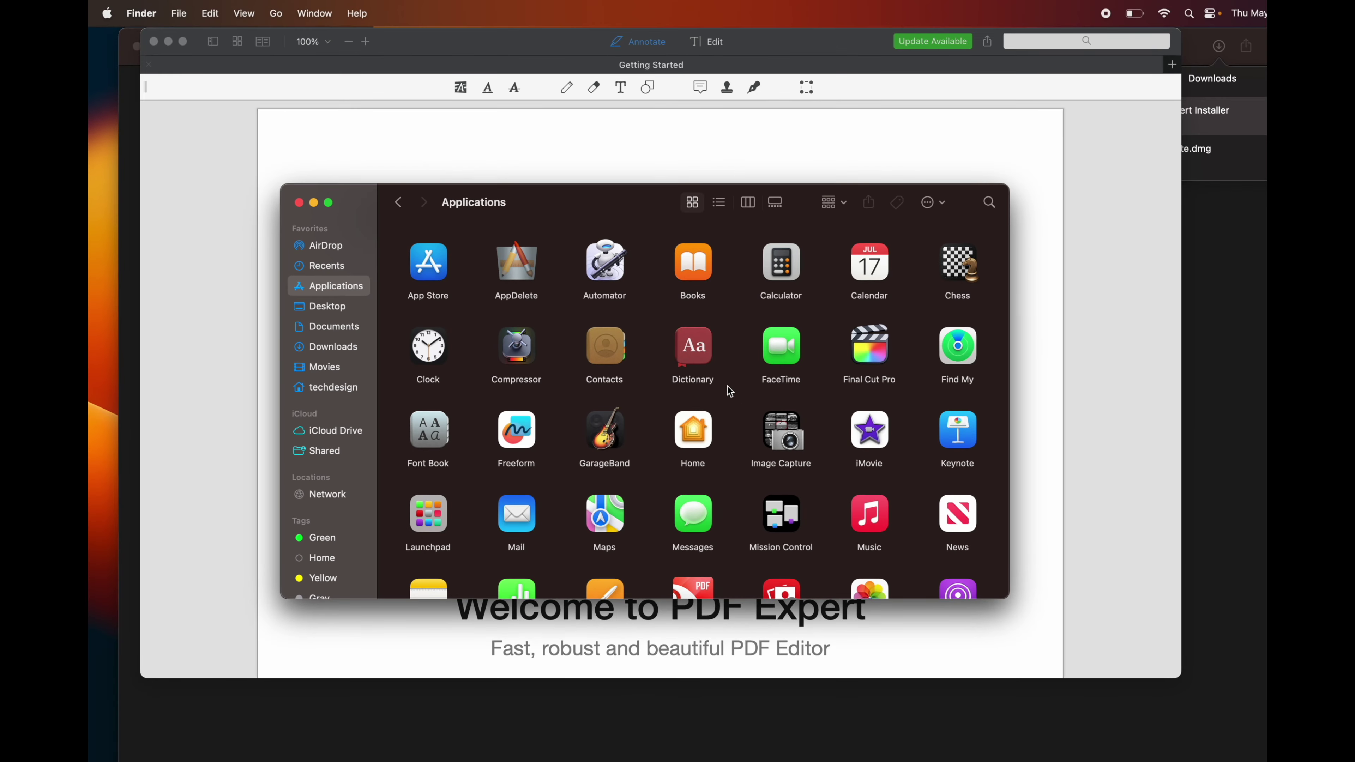
scroll(961, 450, down, 4)
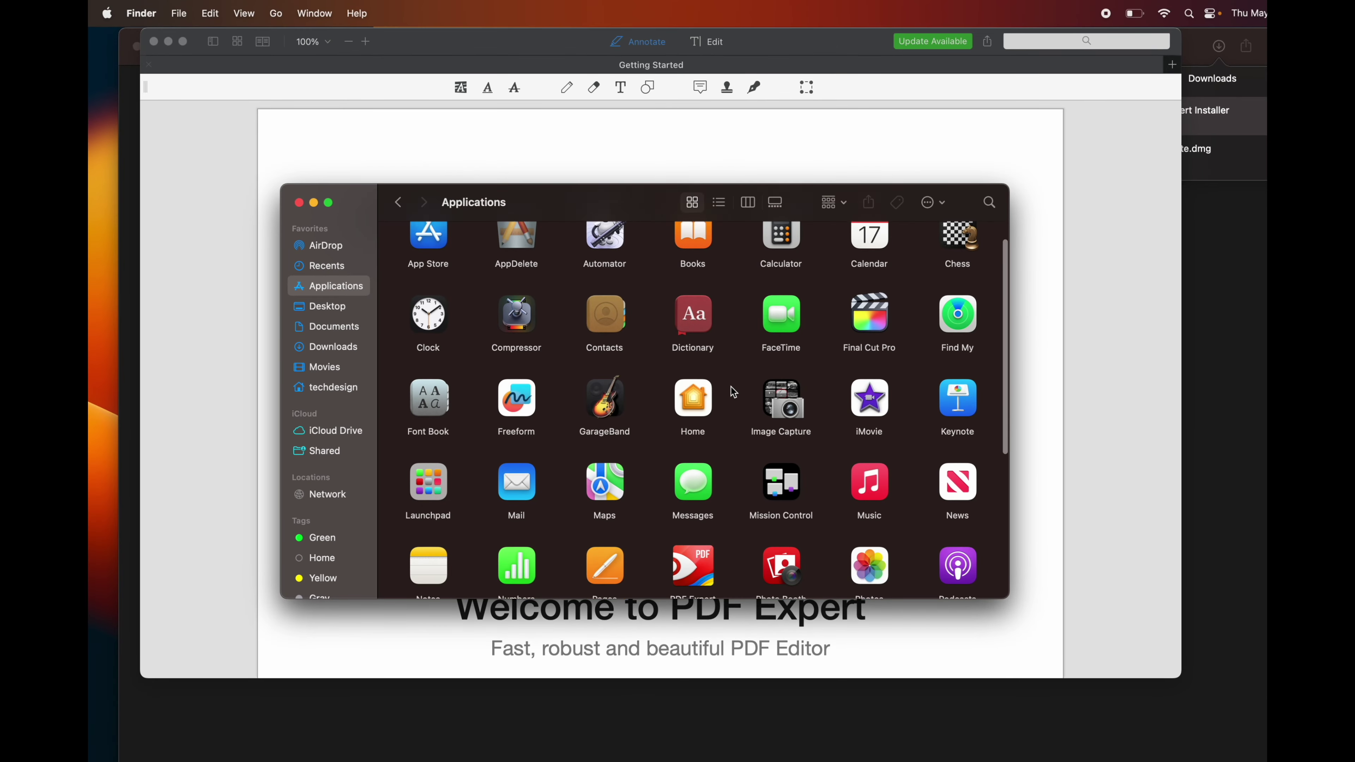
scroll(733, 392, down, 2)
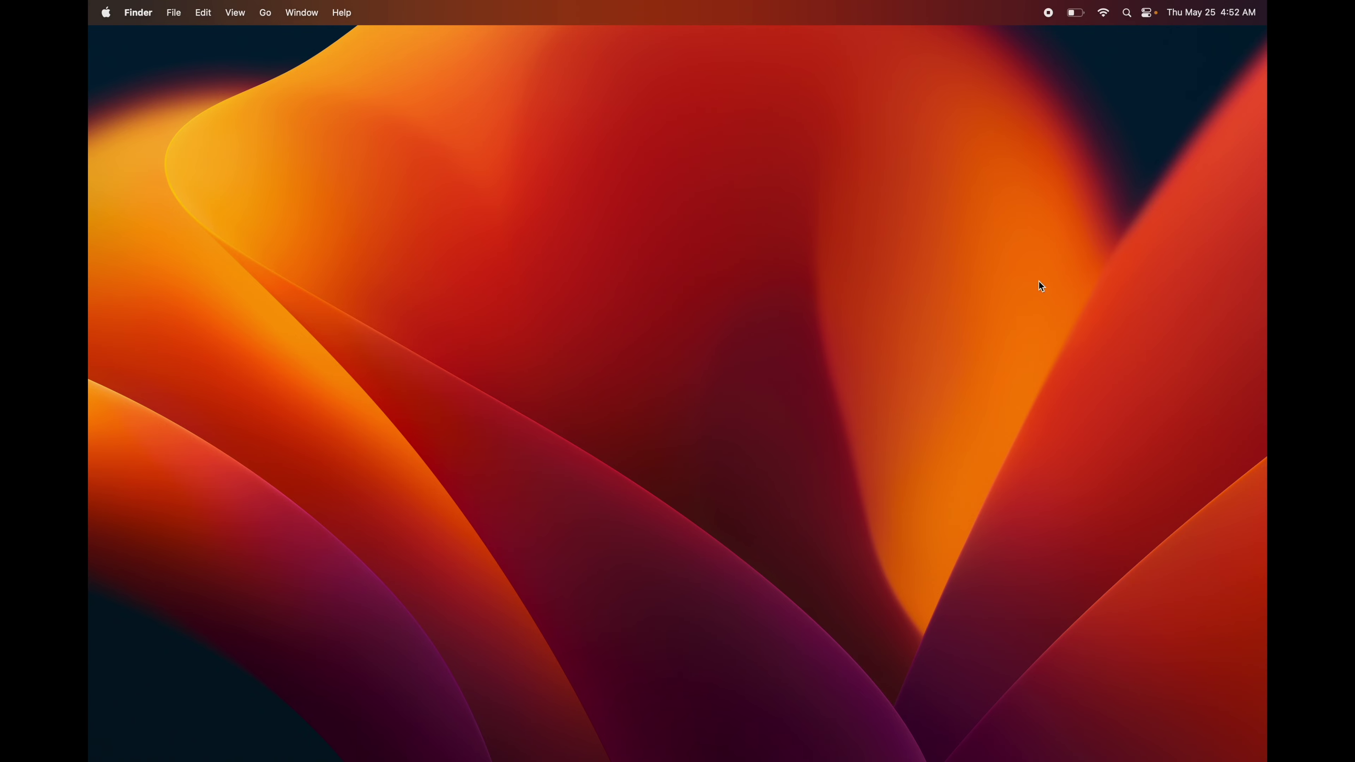
Open Notification Center, dismiss the Wallet notification, and look through the widgets.
click(1217, 18)
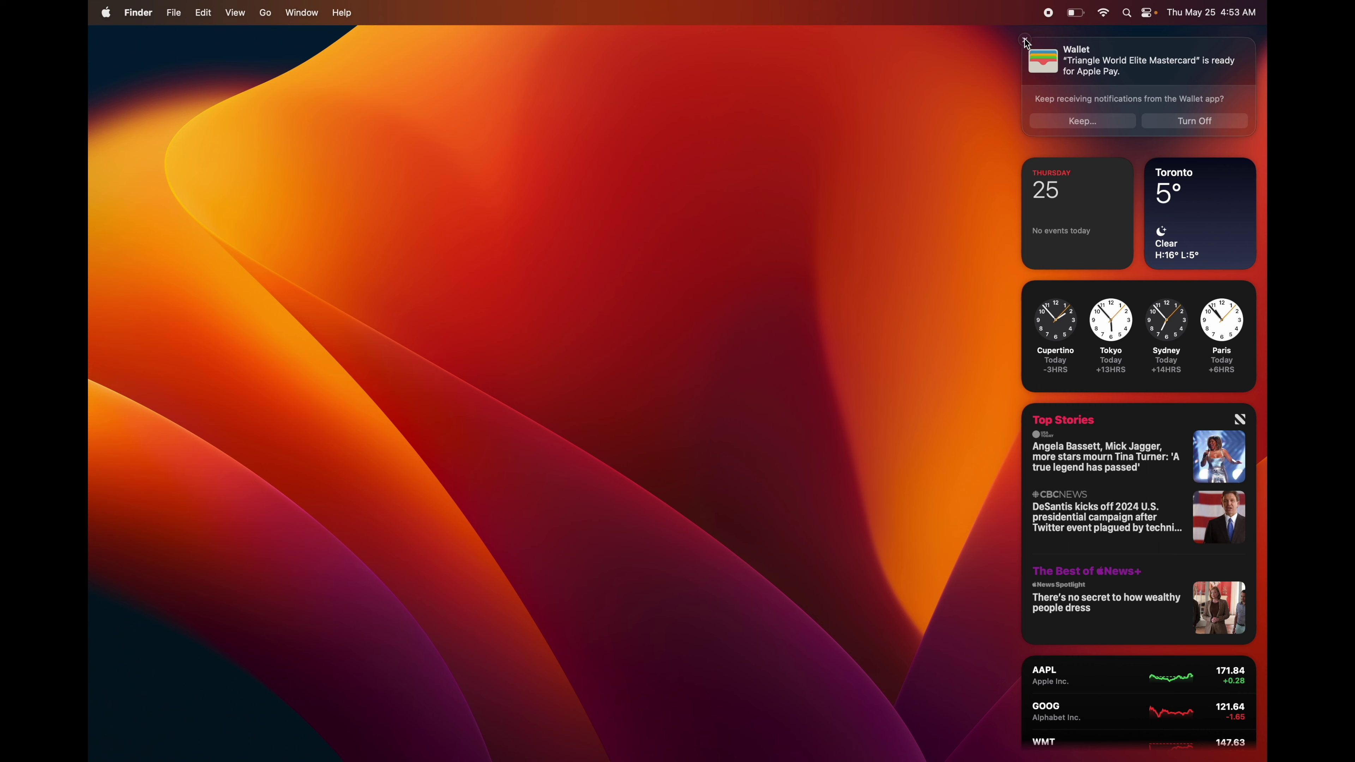
click(1032, 43)
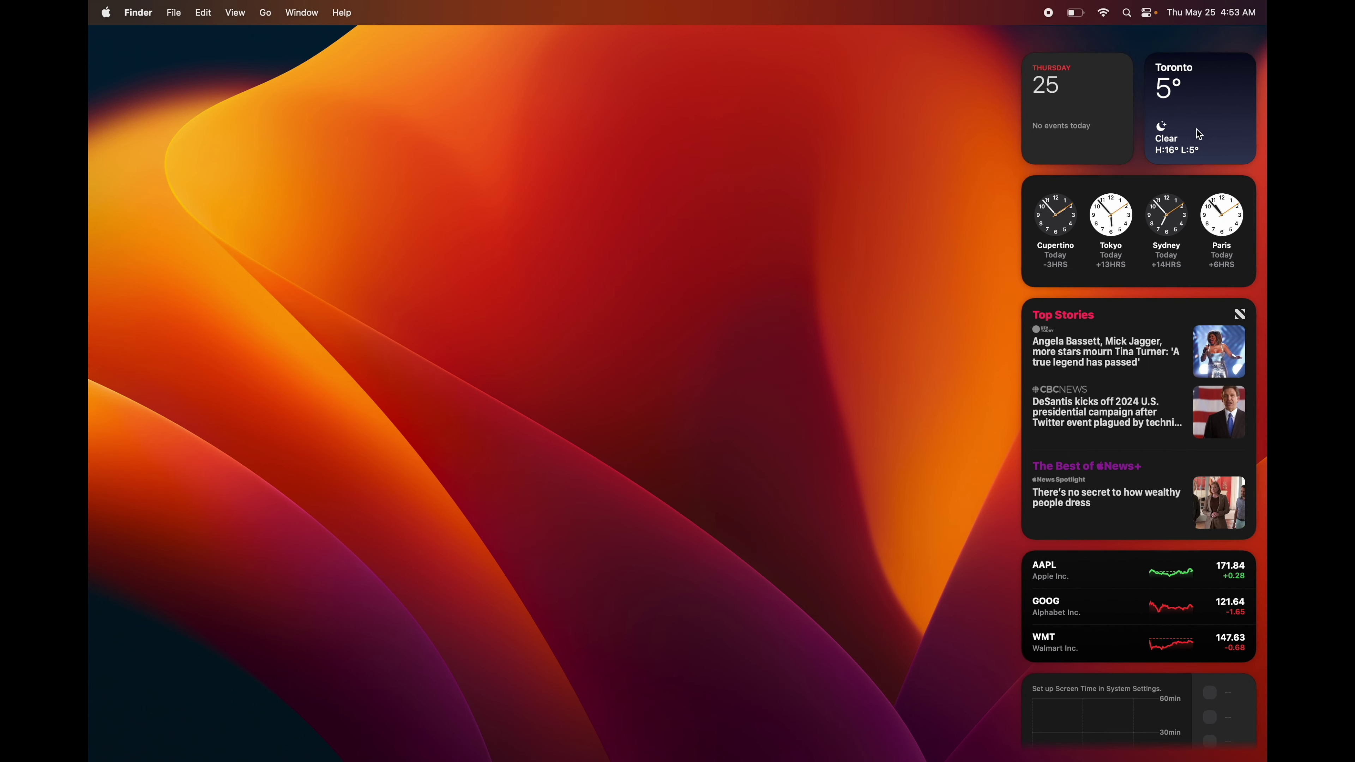
scroll(1158, 540, down, 3)
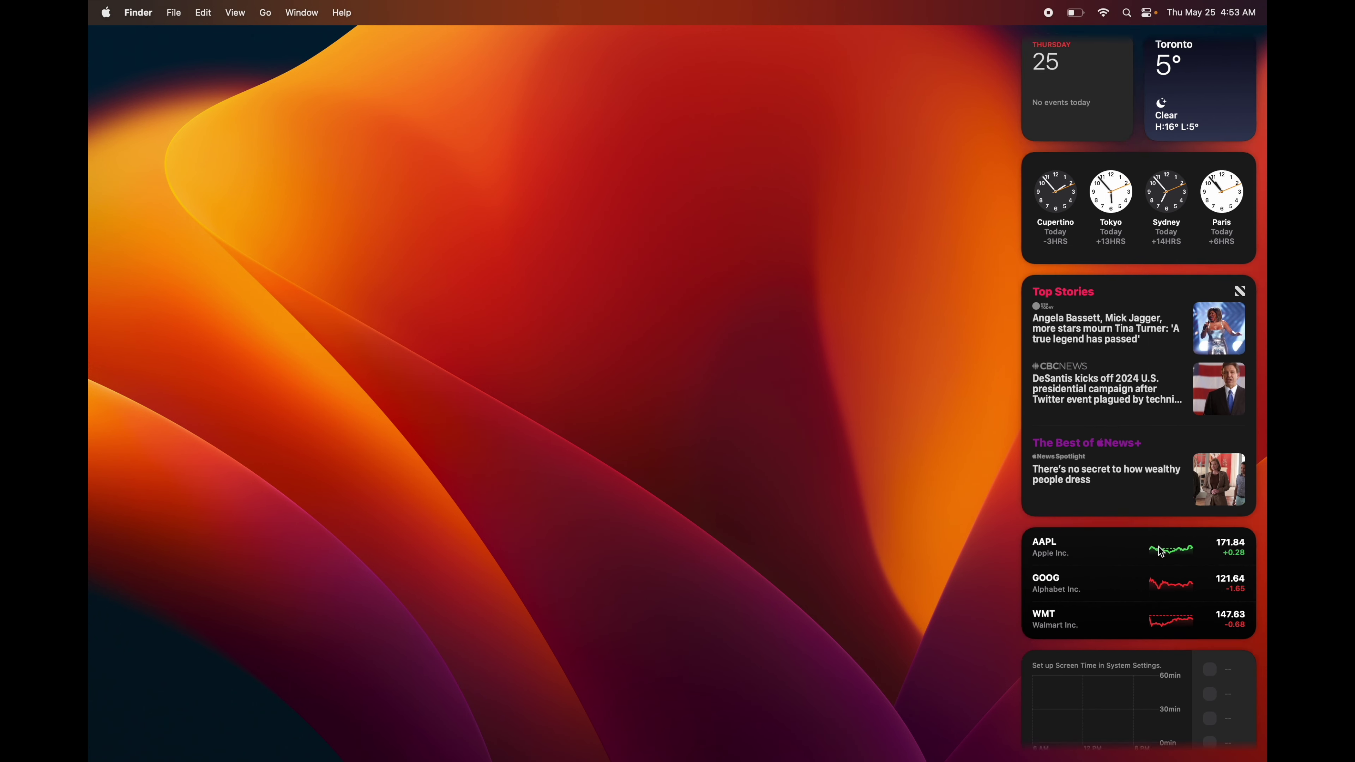
scroll(1158, 547, up, 3)
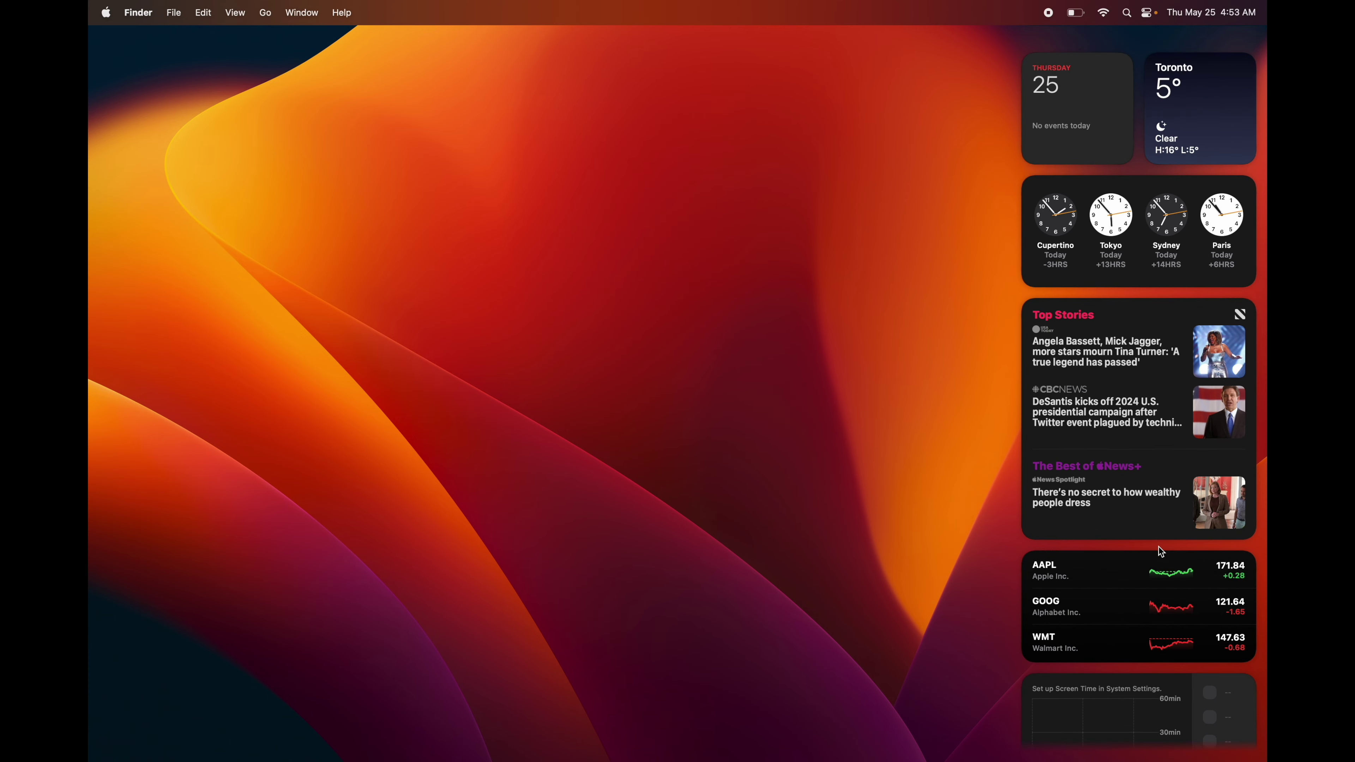
Look through the rest of the Notification Center widgets and close Notification Center.
scroll(1158, 547, down, 3)
scroll(1159, 547, up, 3)
scroll(1158, 547, down, 3)
scroll(1156, 535, down, 3)
scroll(1155, 535, up, 3)
click(483, 158)
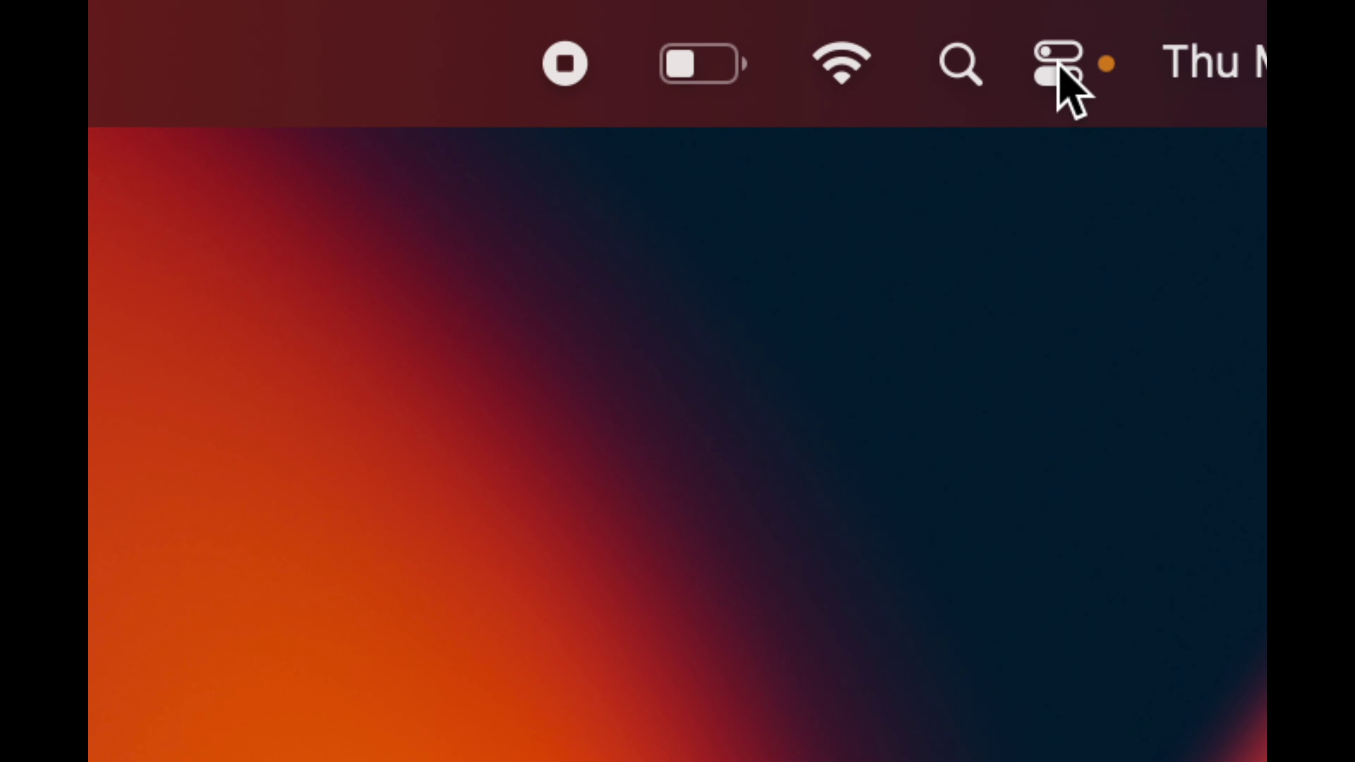
Slightly raise the display brightness in Control Center and close it.
click(1059, 80)
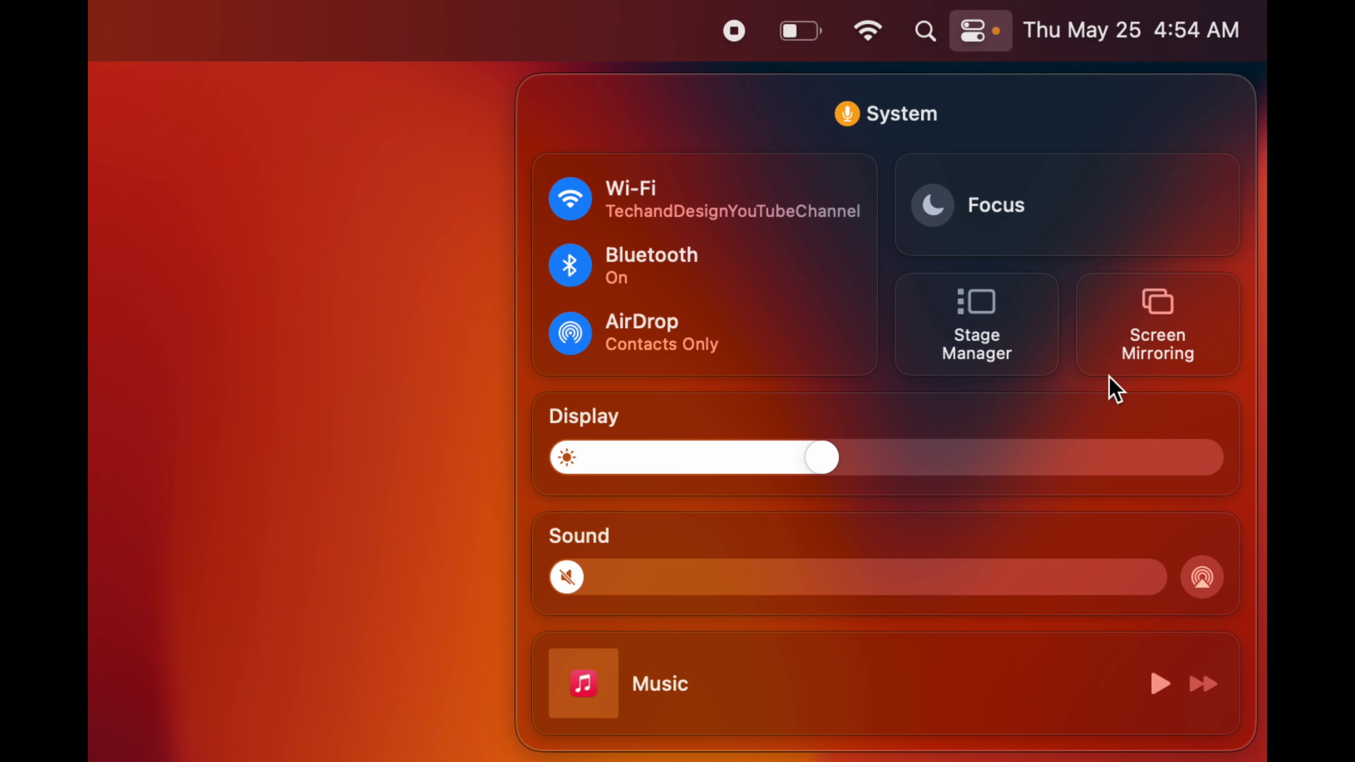
drag(832, 471, 865, 470)
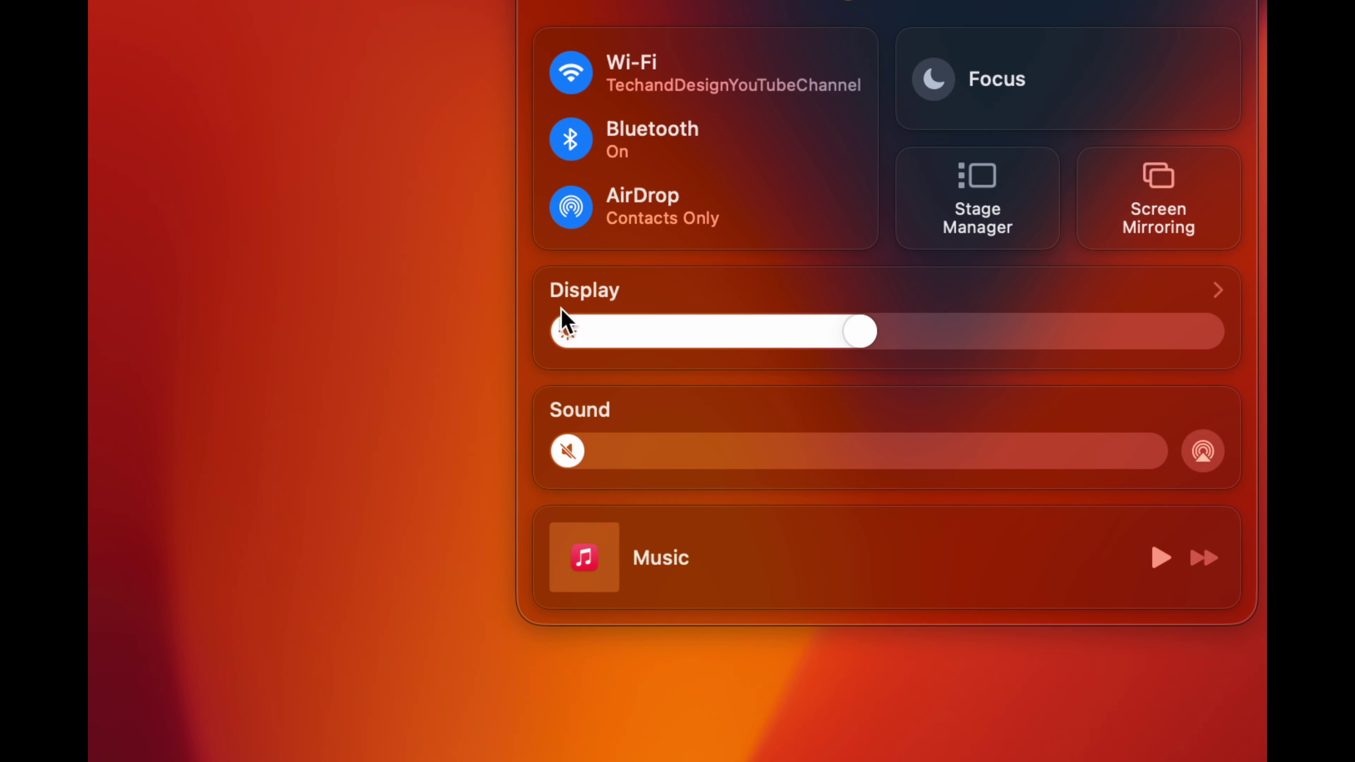
click(304, 251)
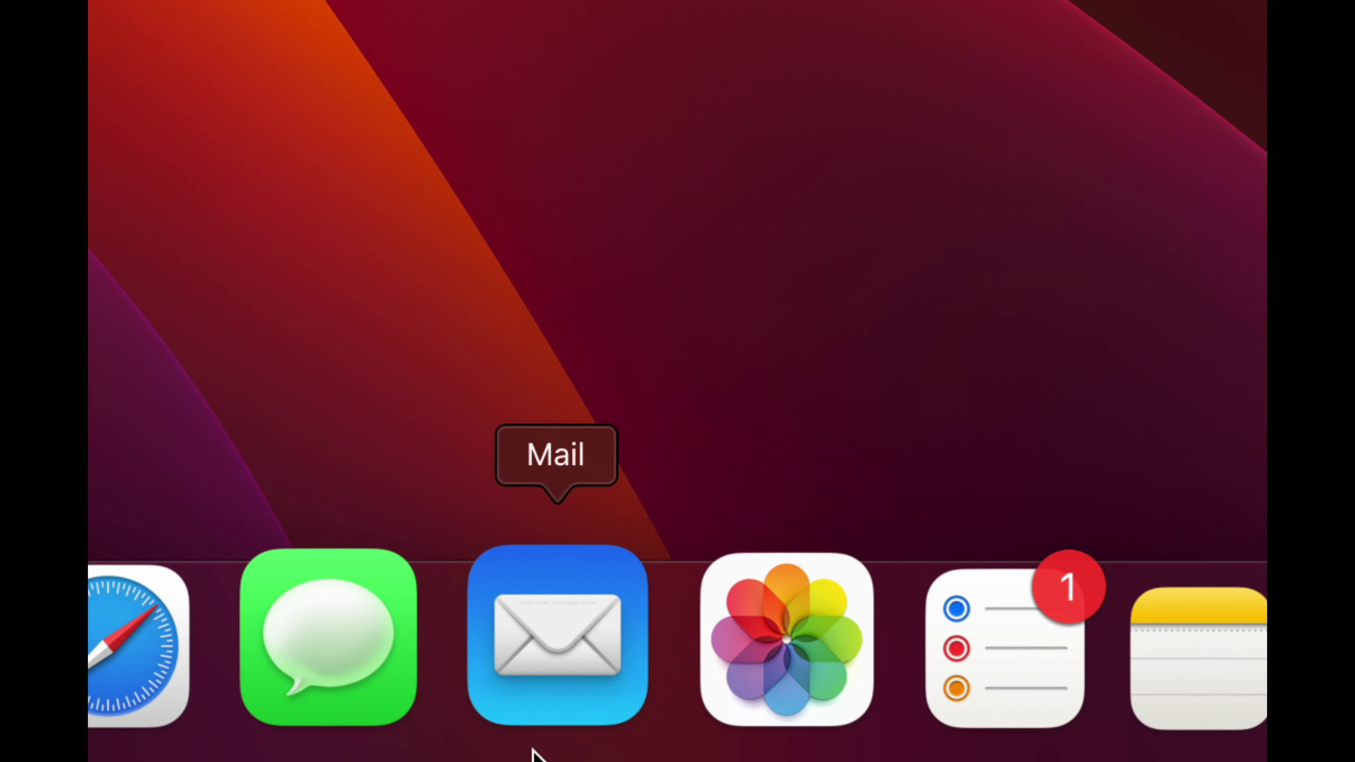
Switch to Mail, get past the What's New screen, and filter the Inbox to unread messages.
click(569, 690)
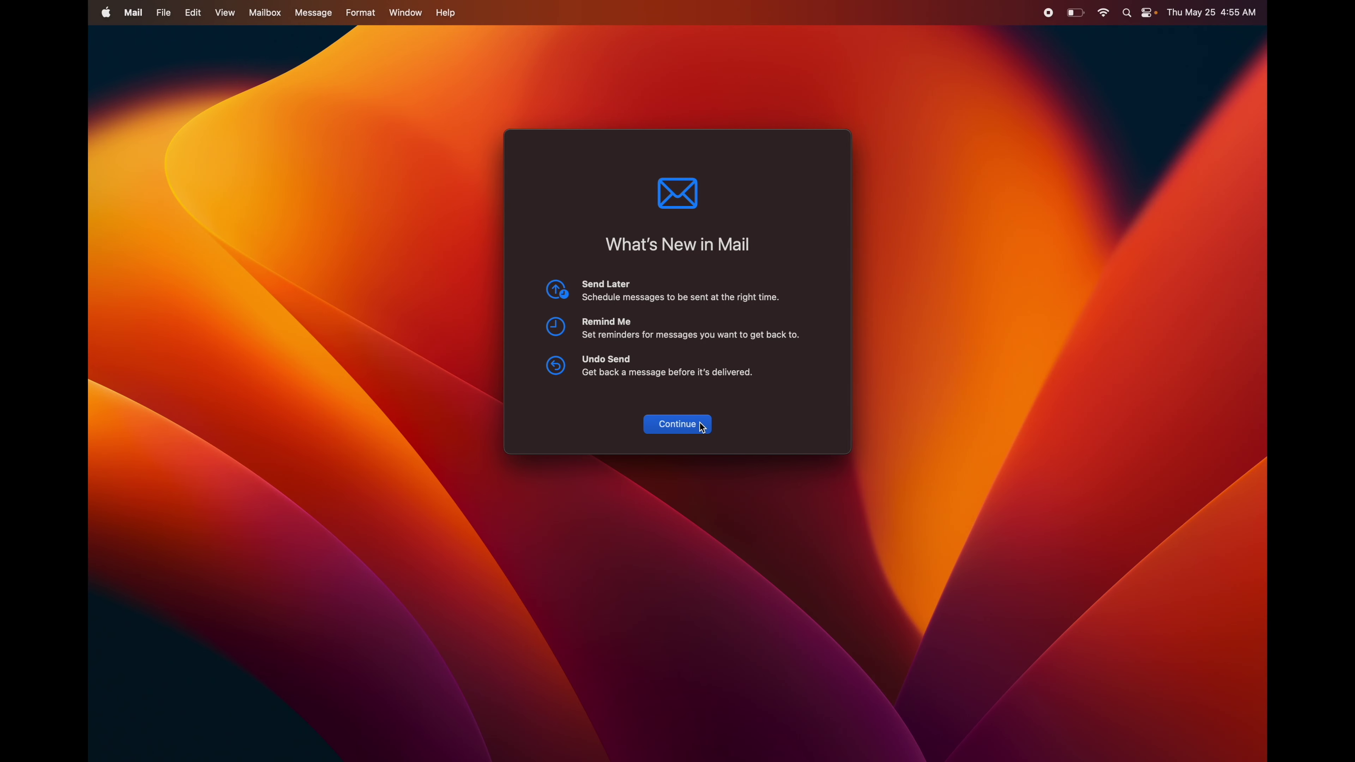
click(686, 428)
click(684, 104)
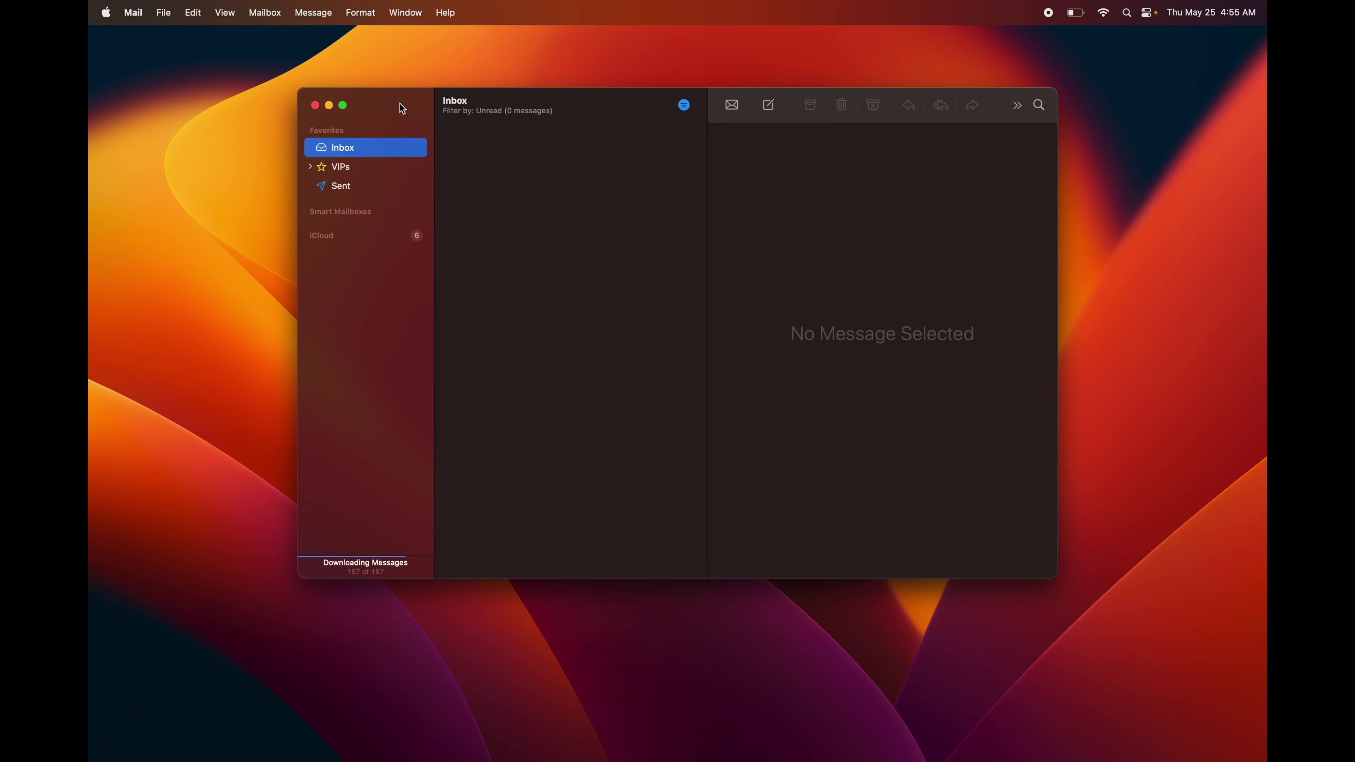
drag(399, 103, 385, 113)
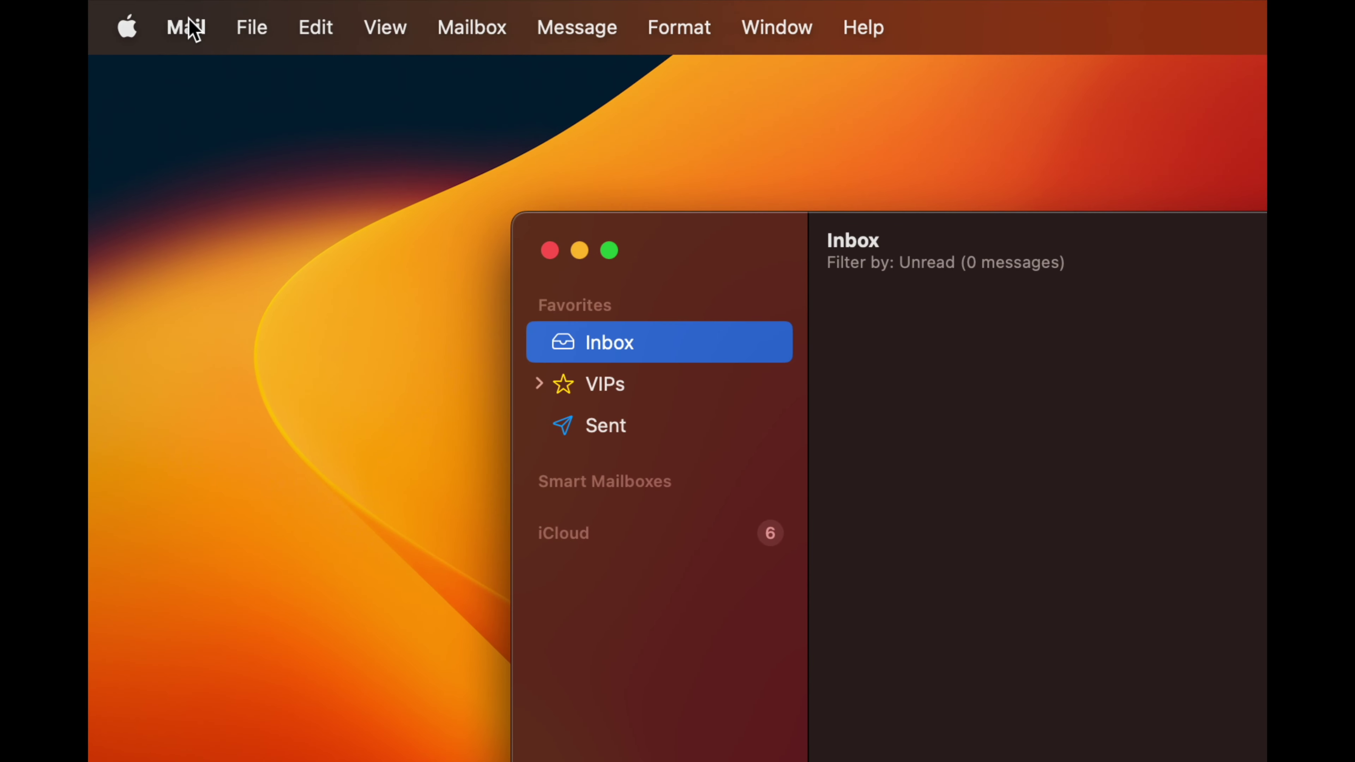
Start adding a Google account to Mail and submit the account password on the Google sign-in page.
click(137, 14)
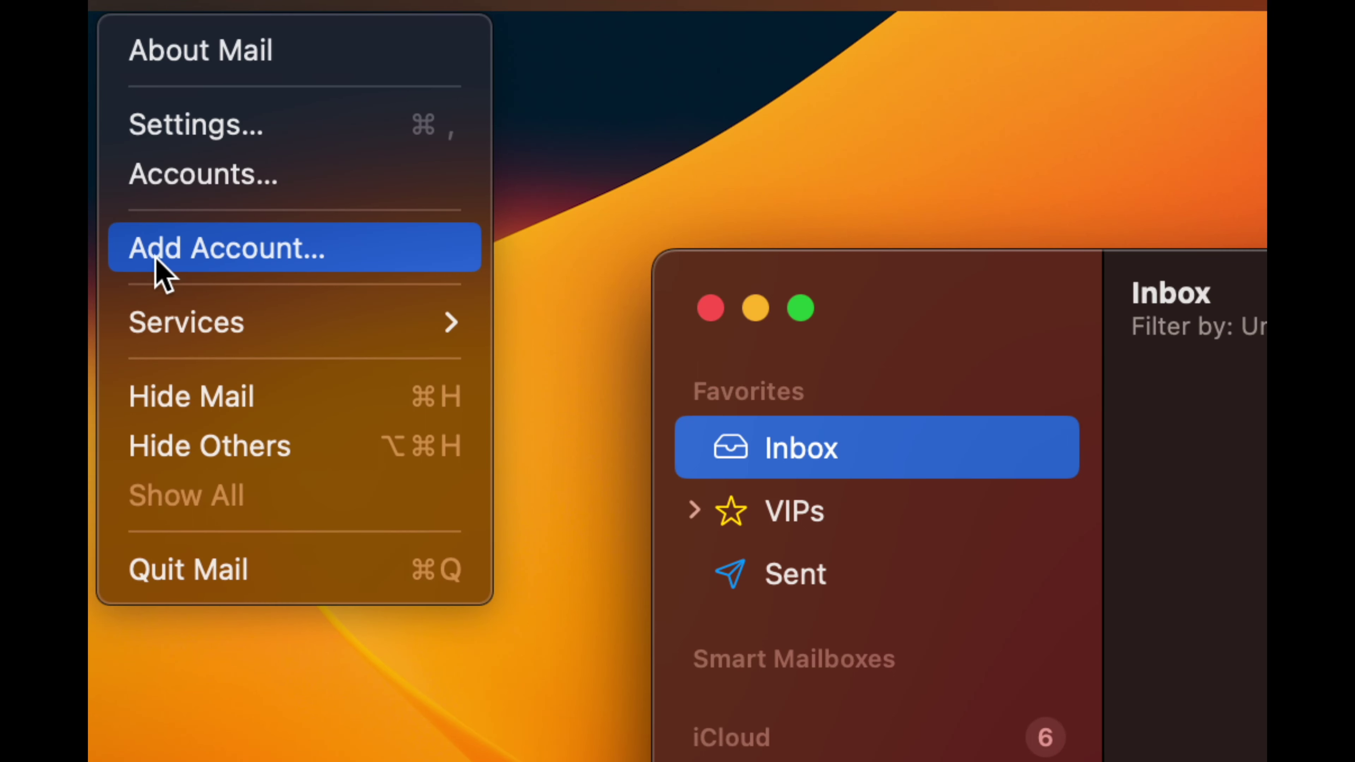
click(165, 257)
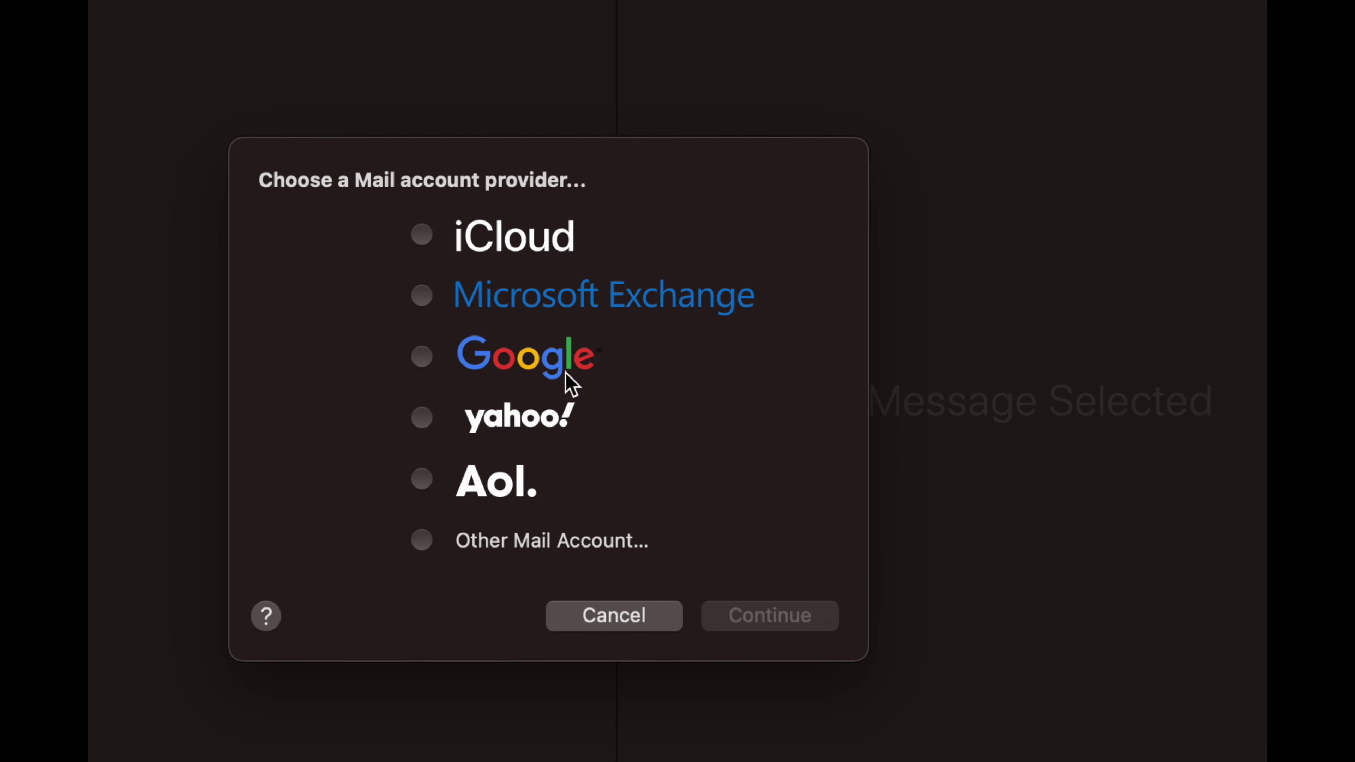
click(423, 358)
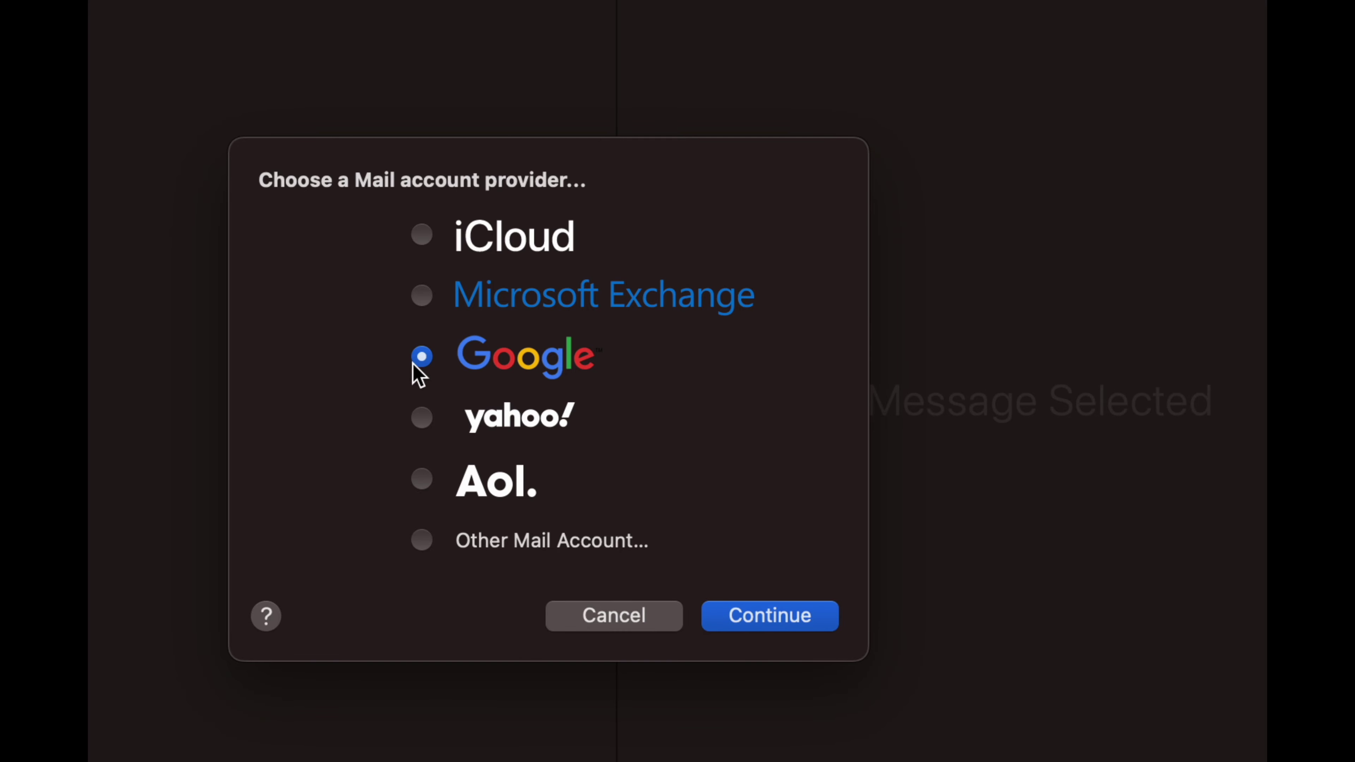
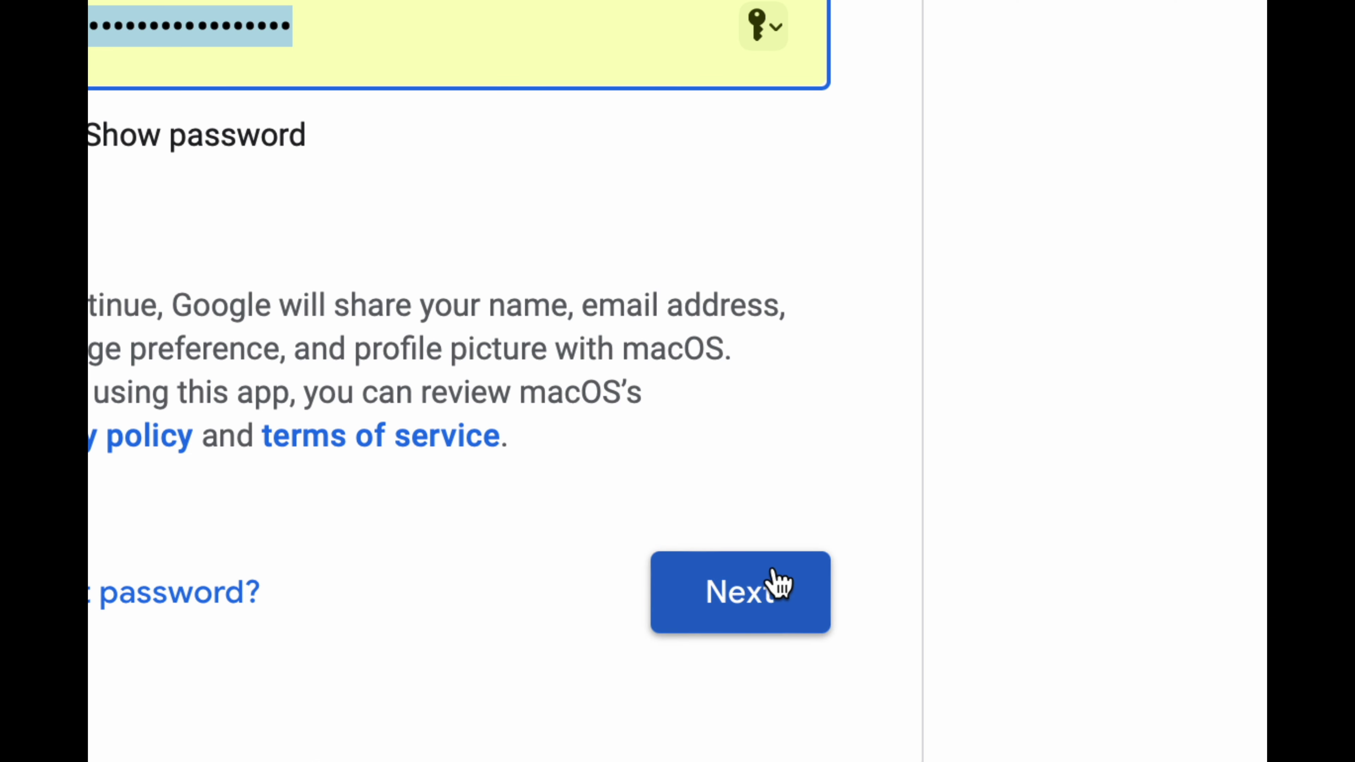
click(780, 584)
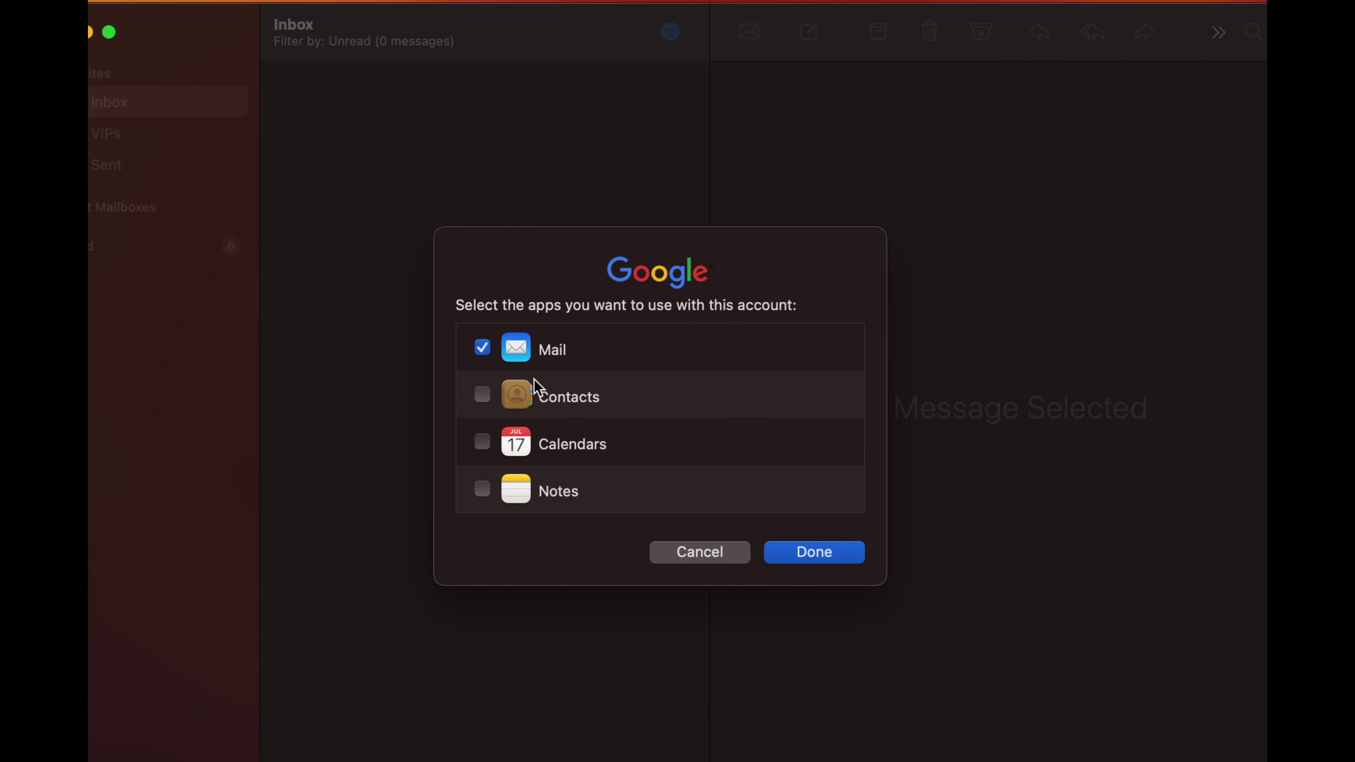
Enable Contacts, Calendars and Notes alongside Mail for the Google account and finish adding it.
click(482, 395)
click(483, 441)
click(485, 489)
click(813, 556)
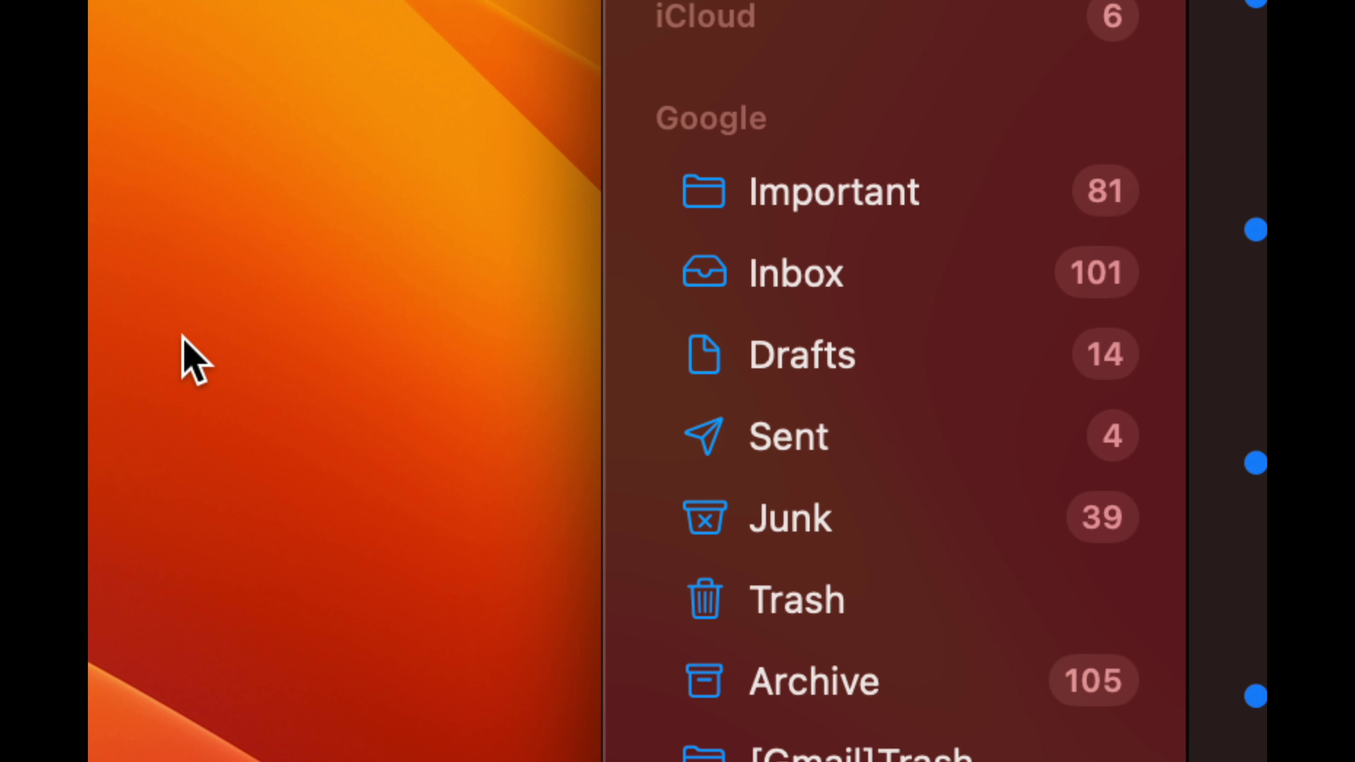
Look over the added Google account's mailboxes and quit Mail.
mouse_move(778, 114)
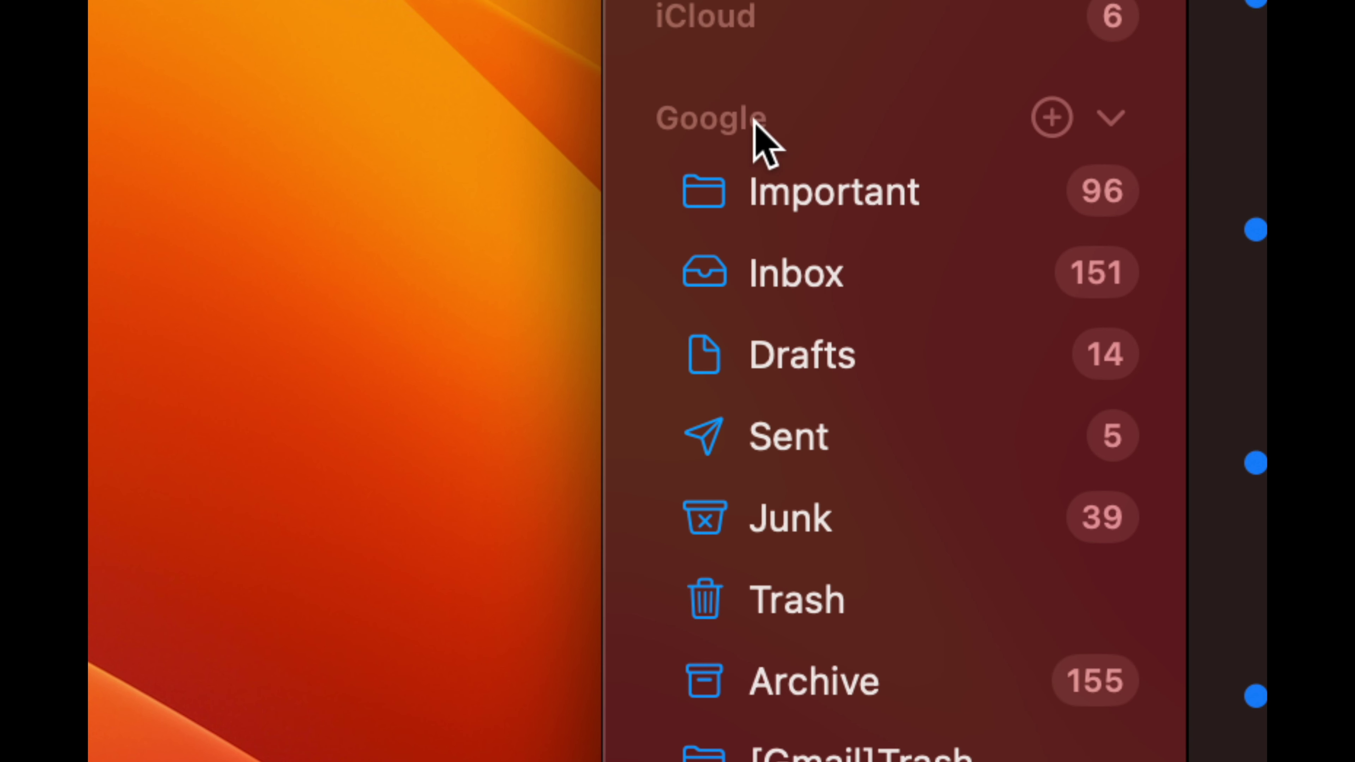
scroll(777, 125, up, 2)
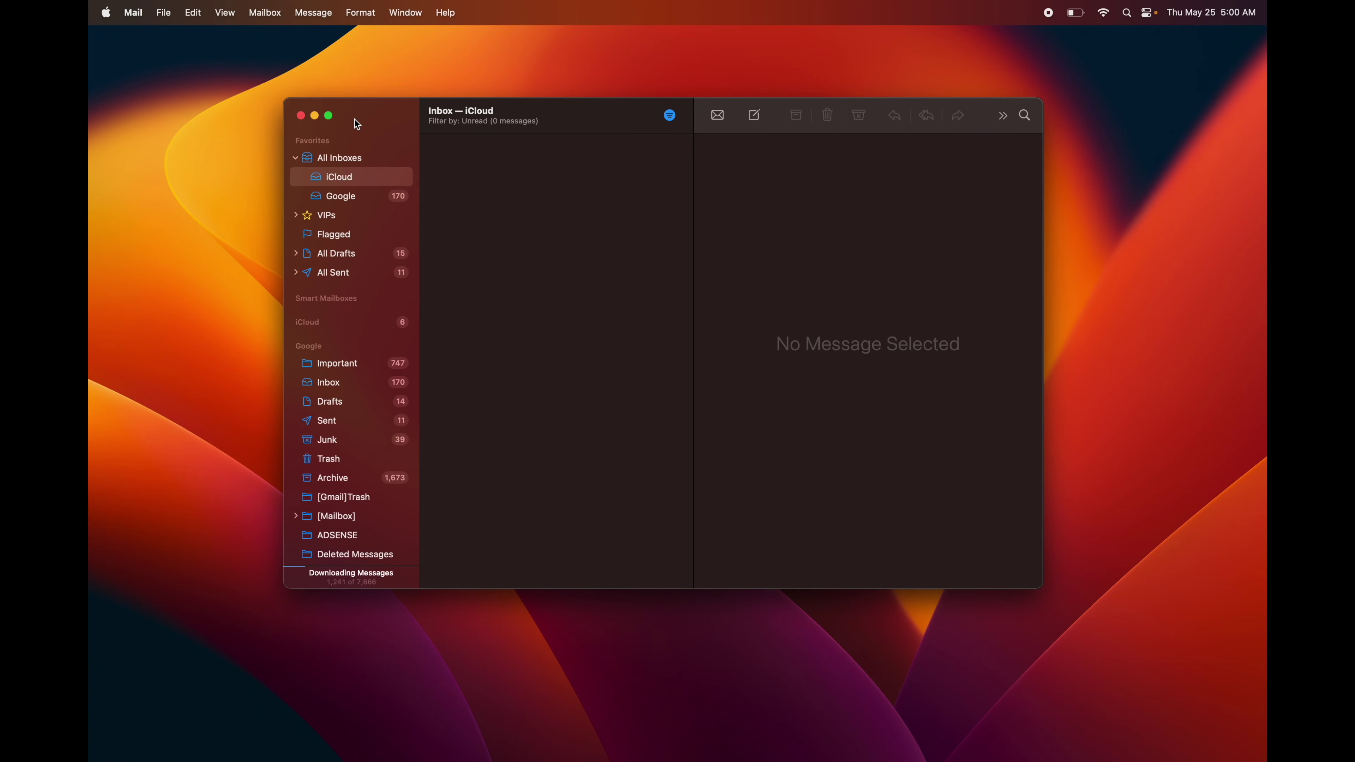
key(super+q)
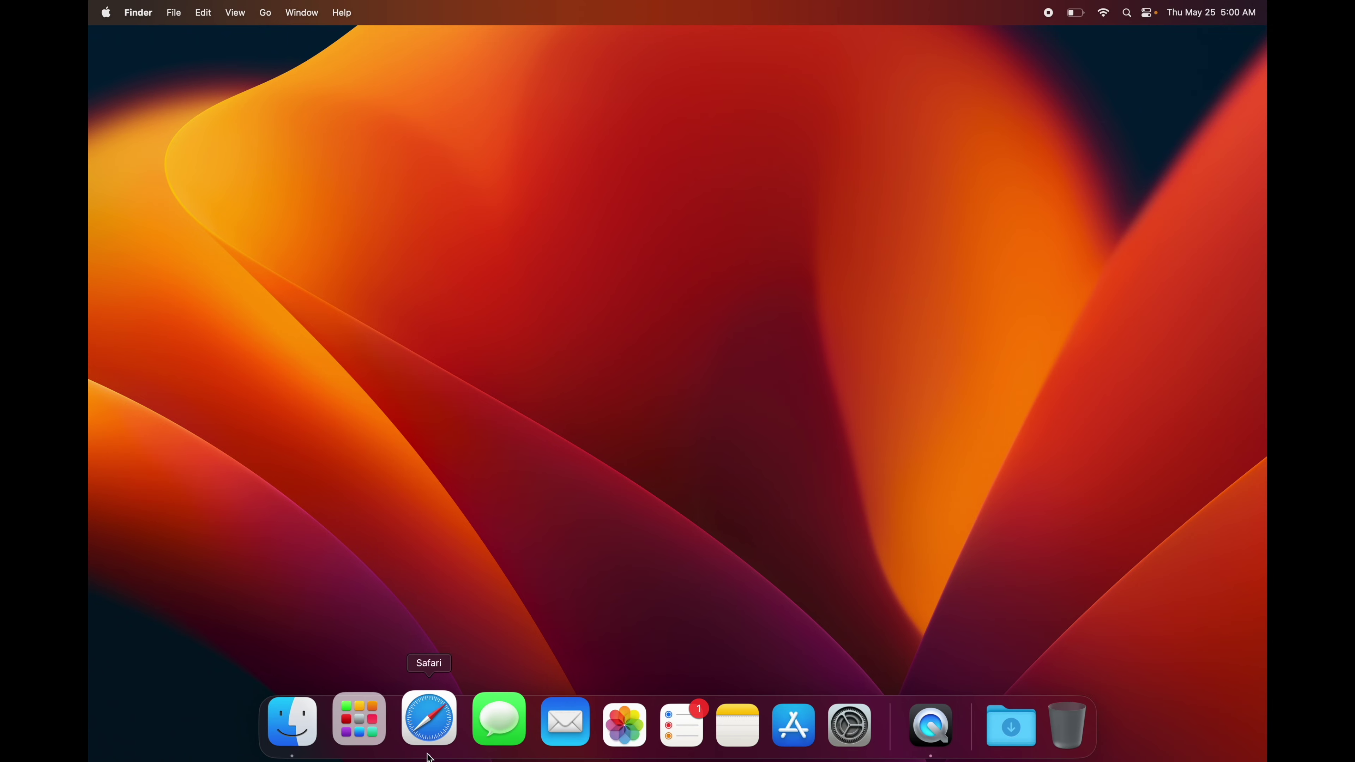
Switch to the App Store, continue past its welcome screen, and decline notifications for now.
click(431, 756)
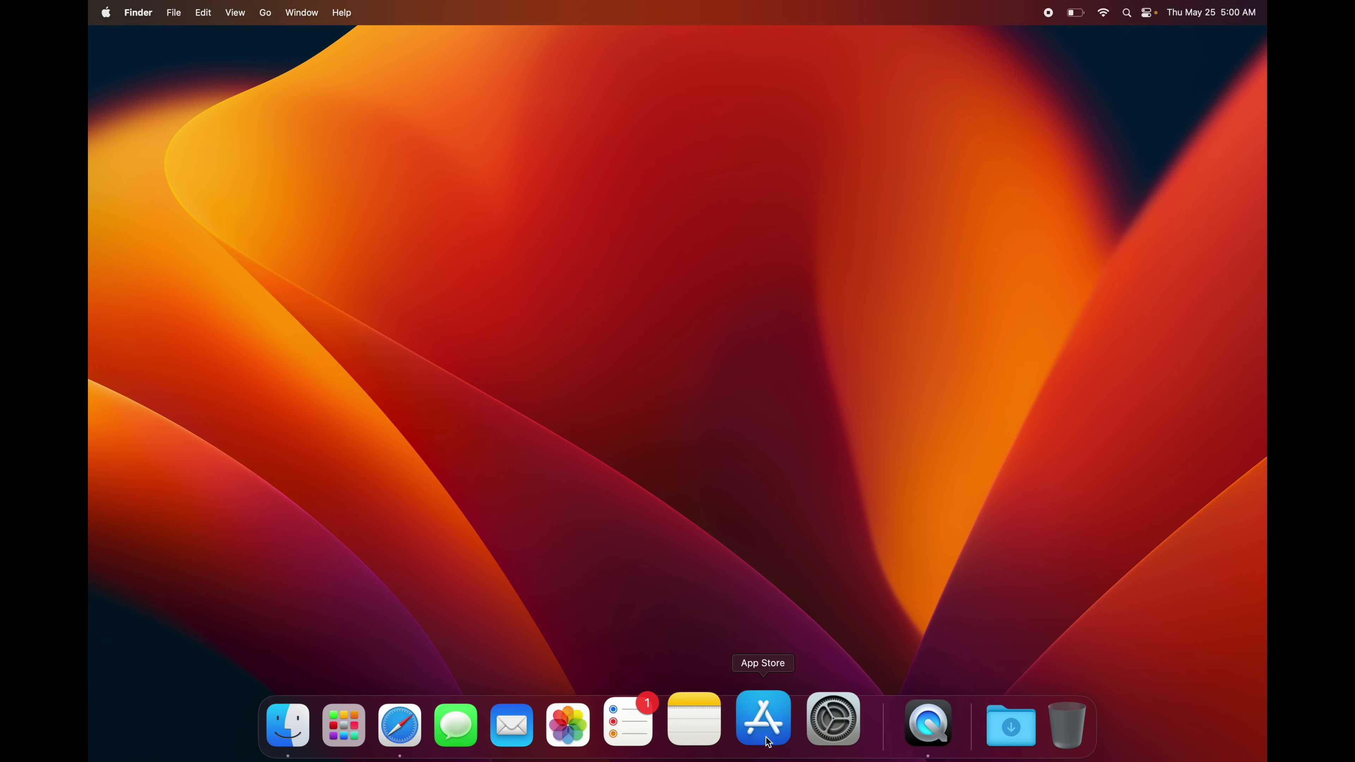
click(765, 720)
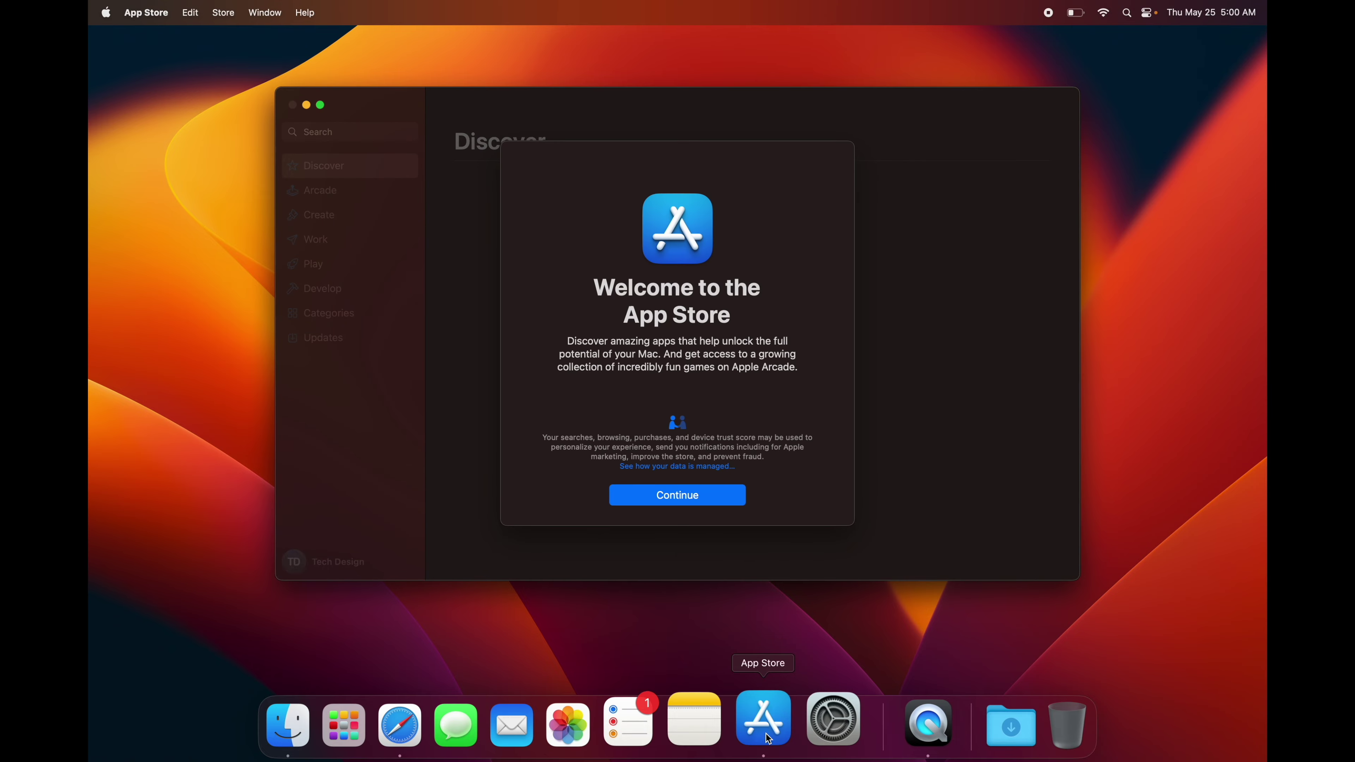
click(653, 499)
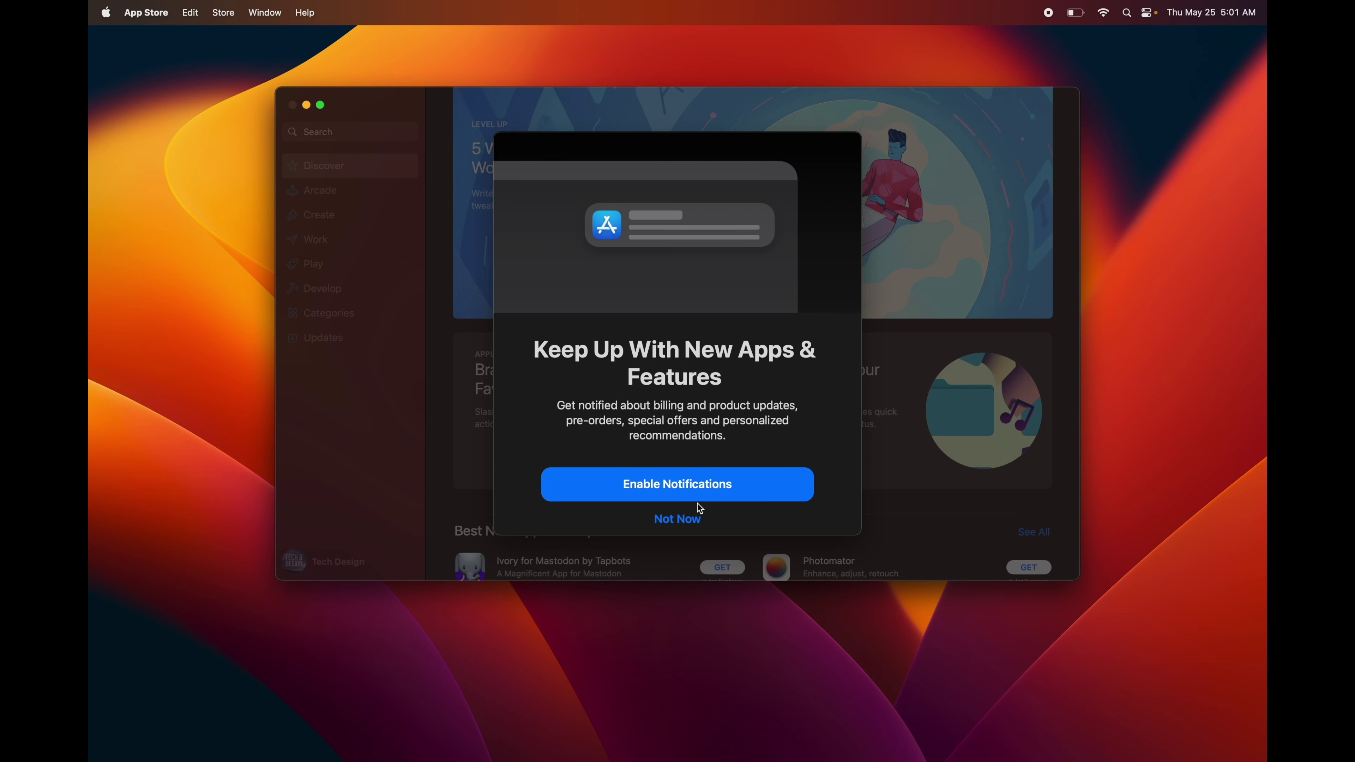
click(682, 526)
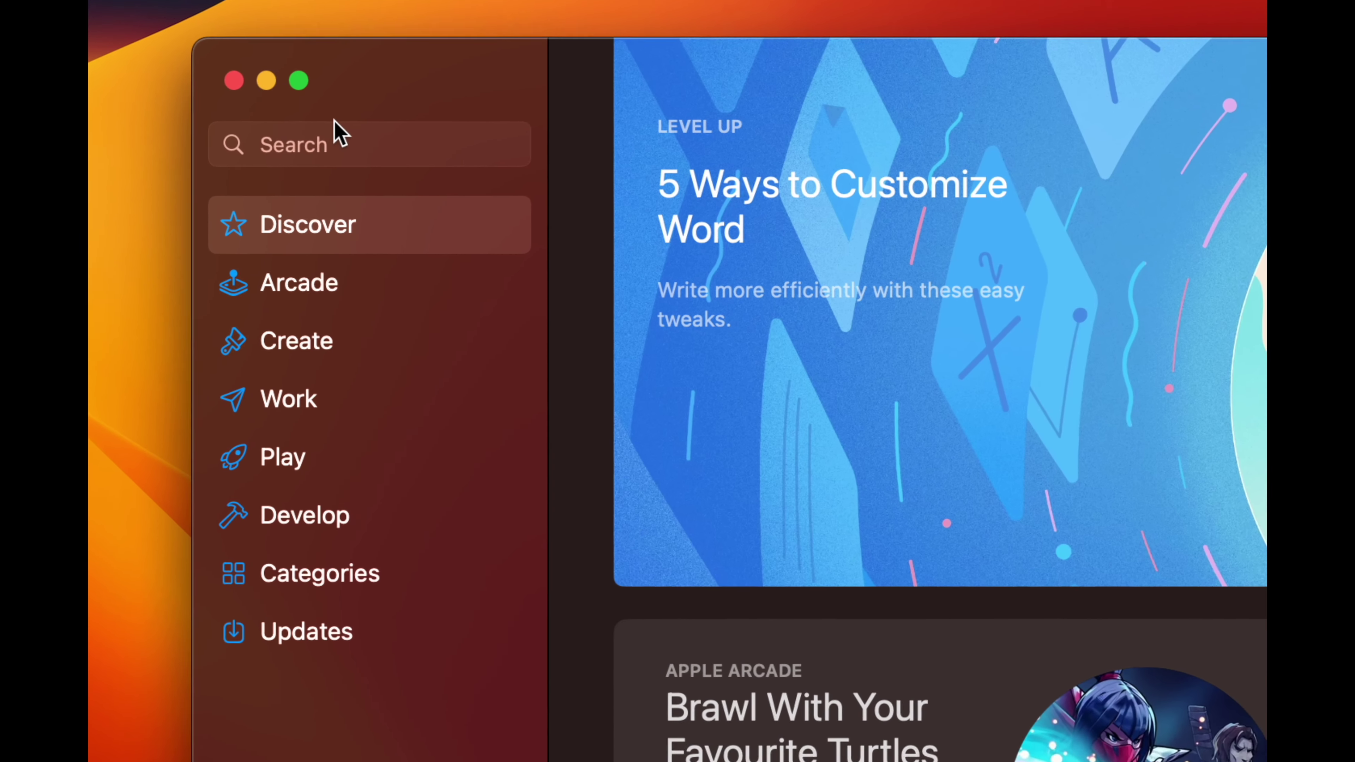
Search the App Store for "final cut pro", browse the results, and start downloading Final Cut Pro.
click(310, 133)
text(fin)
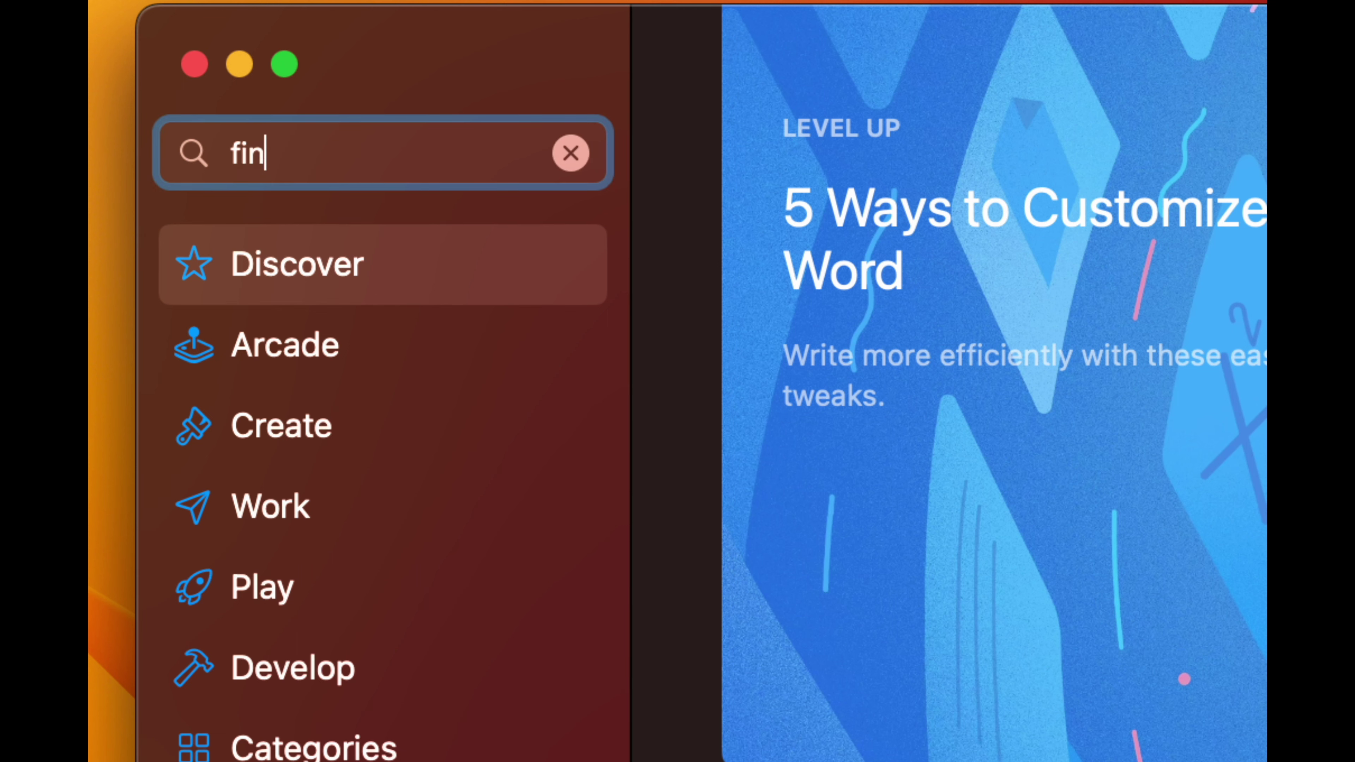
text(al cut pro)
key(Return)
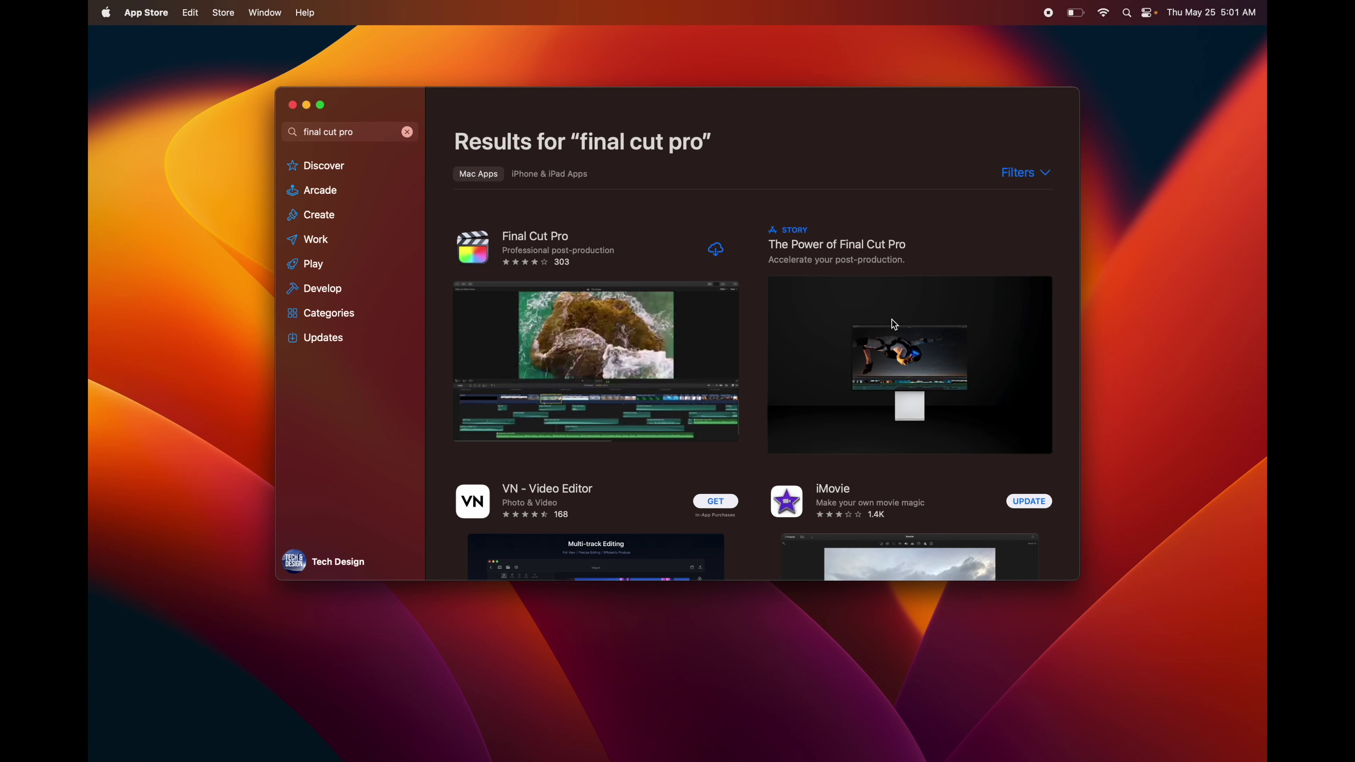
scroll(891, 320, down, 3)
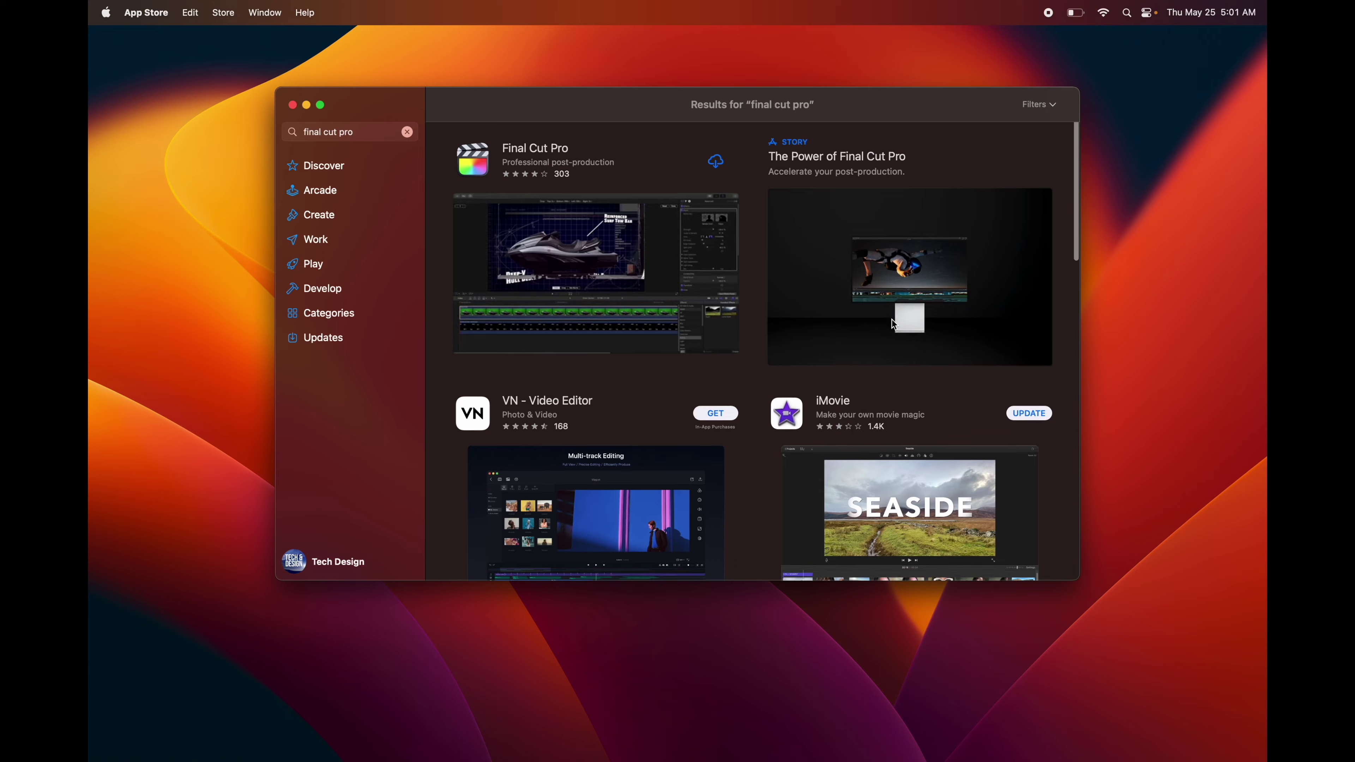
scroll(720, 337, down, 10)
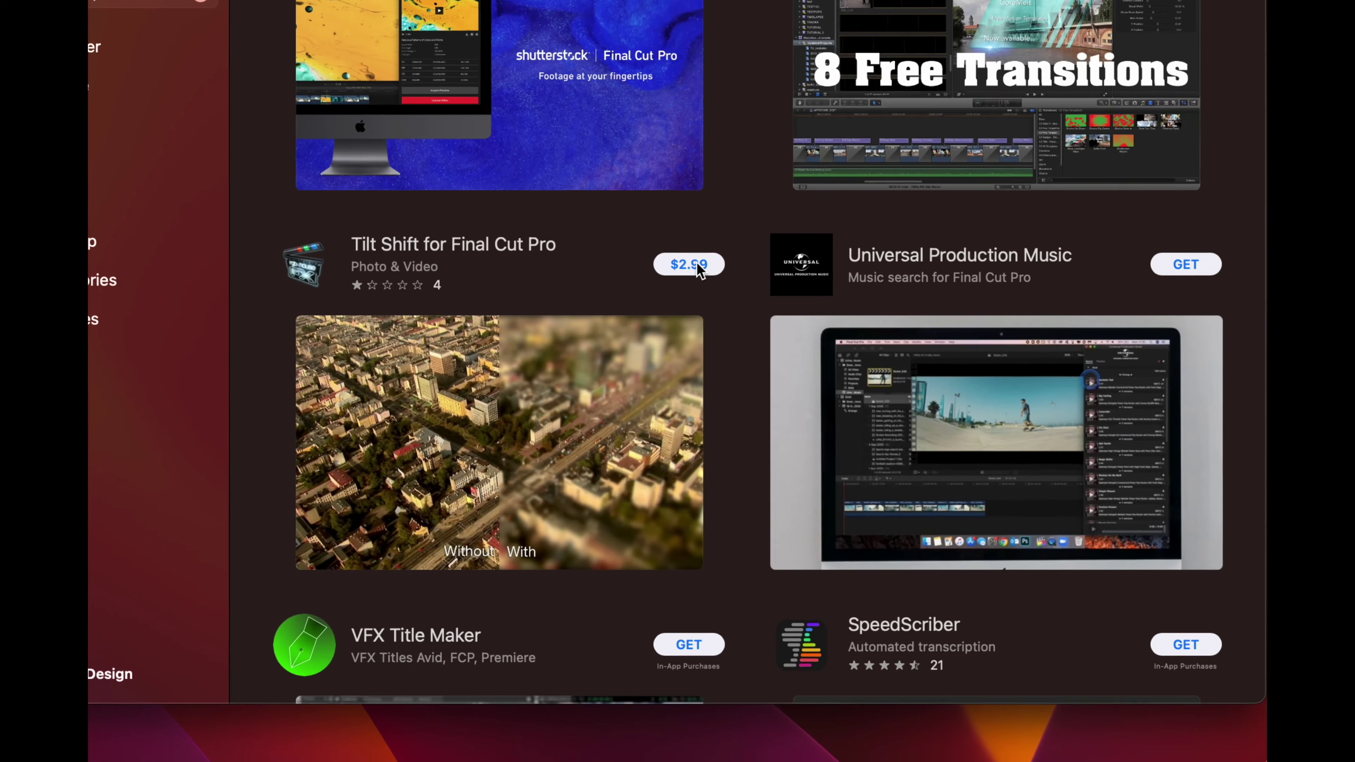
scroll(640, 255, up, 10)
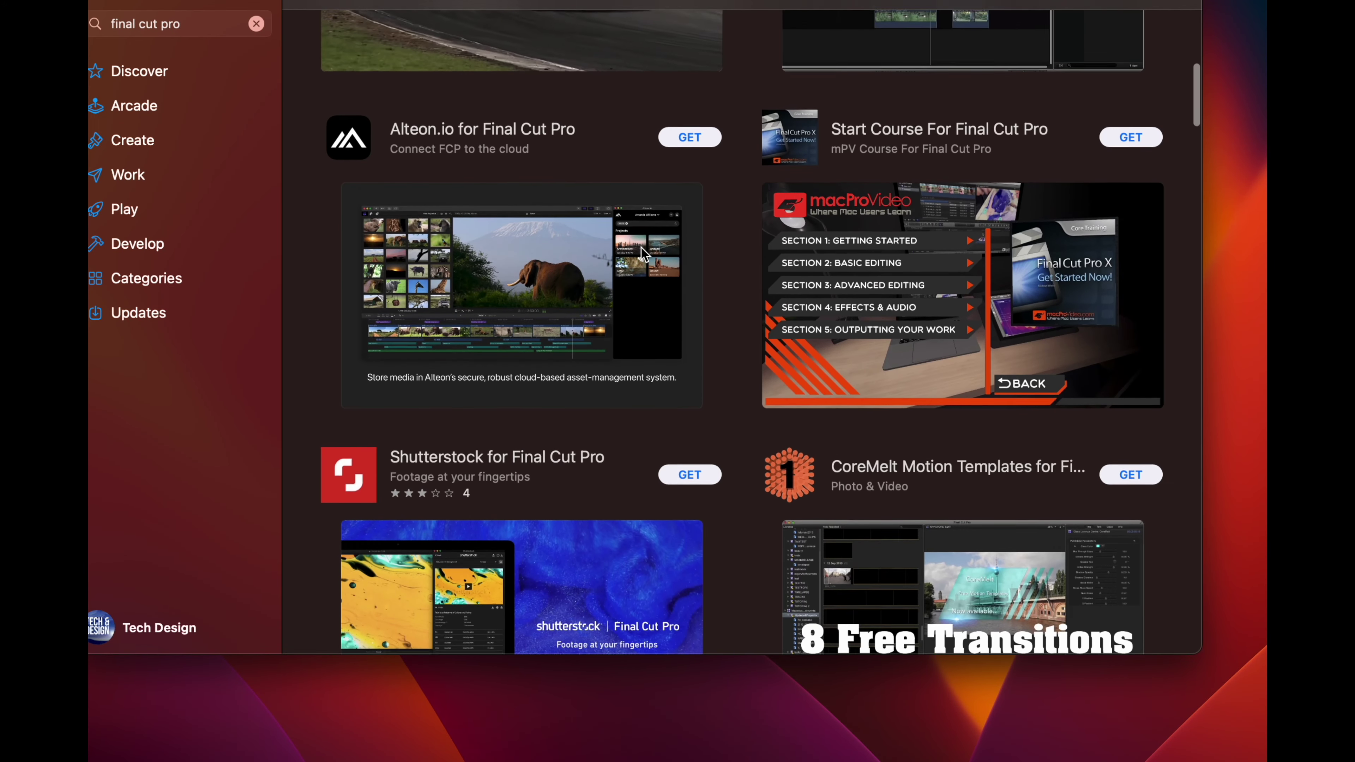
scroll(644, 255, up, 15)
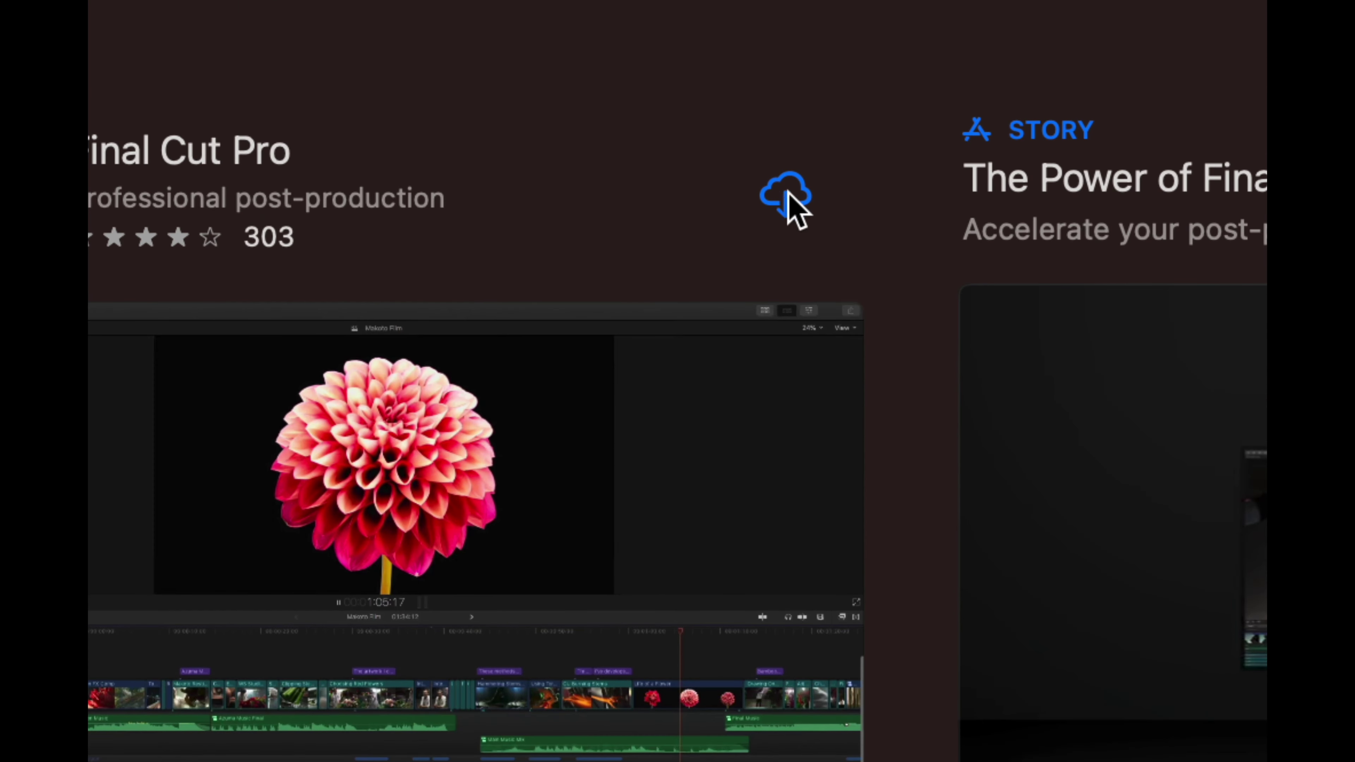
click(788, 198)
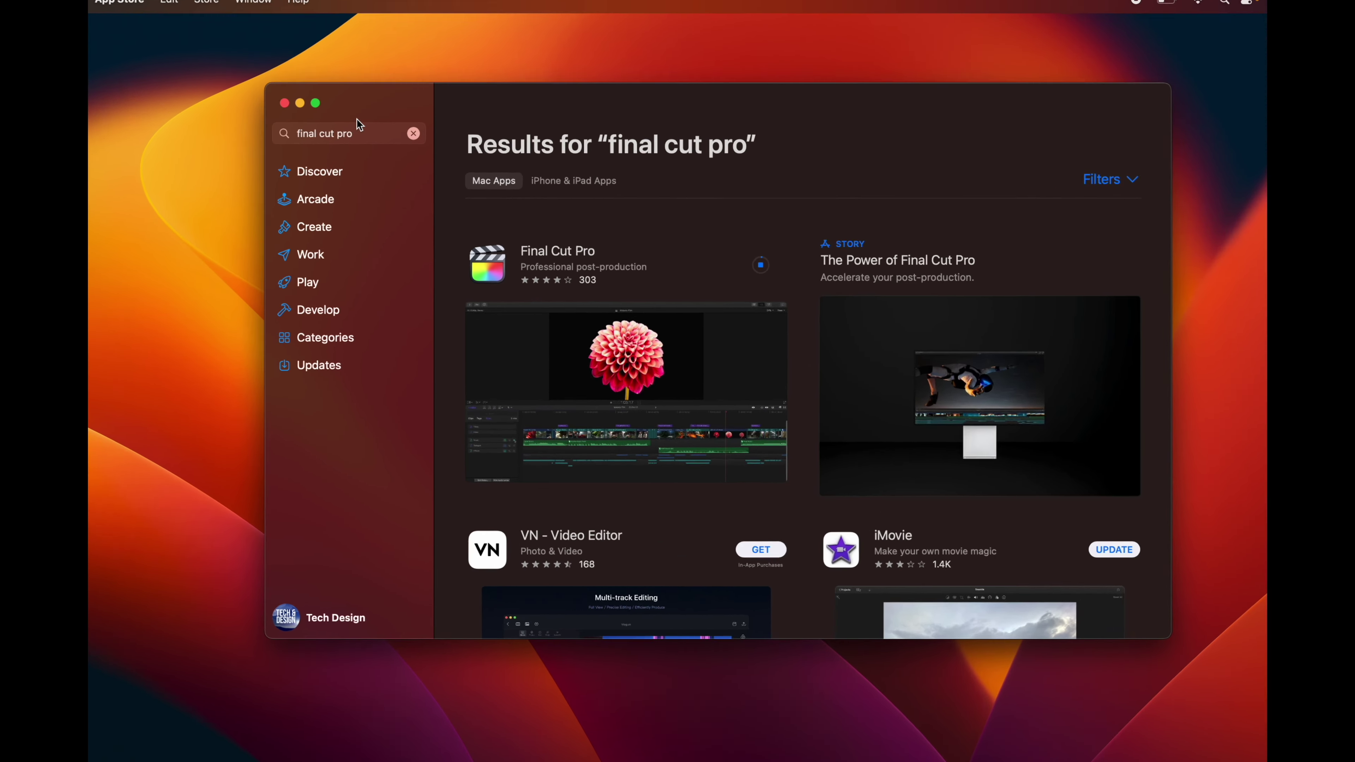
Replace the App Store search with "compressor" and download the Compressor app.
click(414, 133)
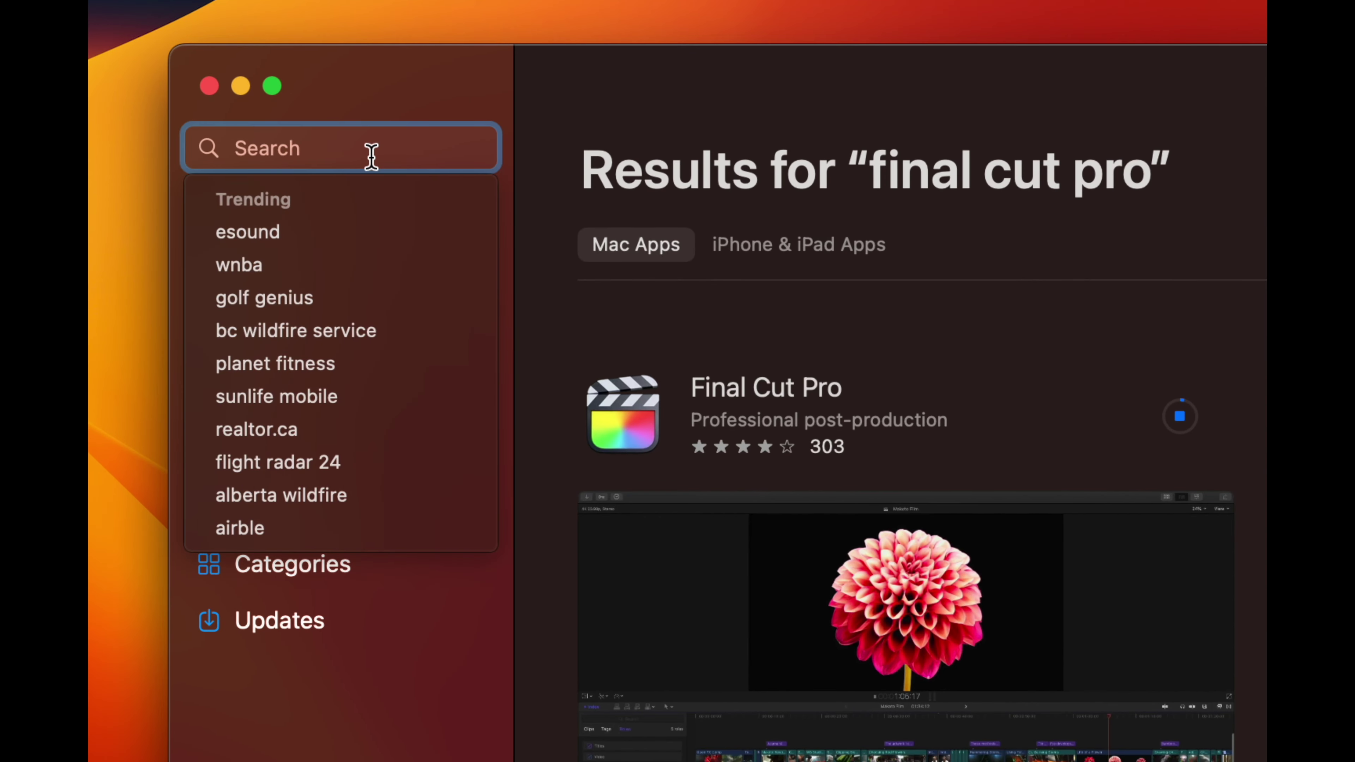
text(comopre)
key(BackSpace)
key(BackSpace)
key(BackSpace)
key(BackSpace)
text(pressor)
key(Return)
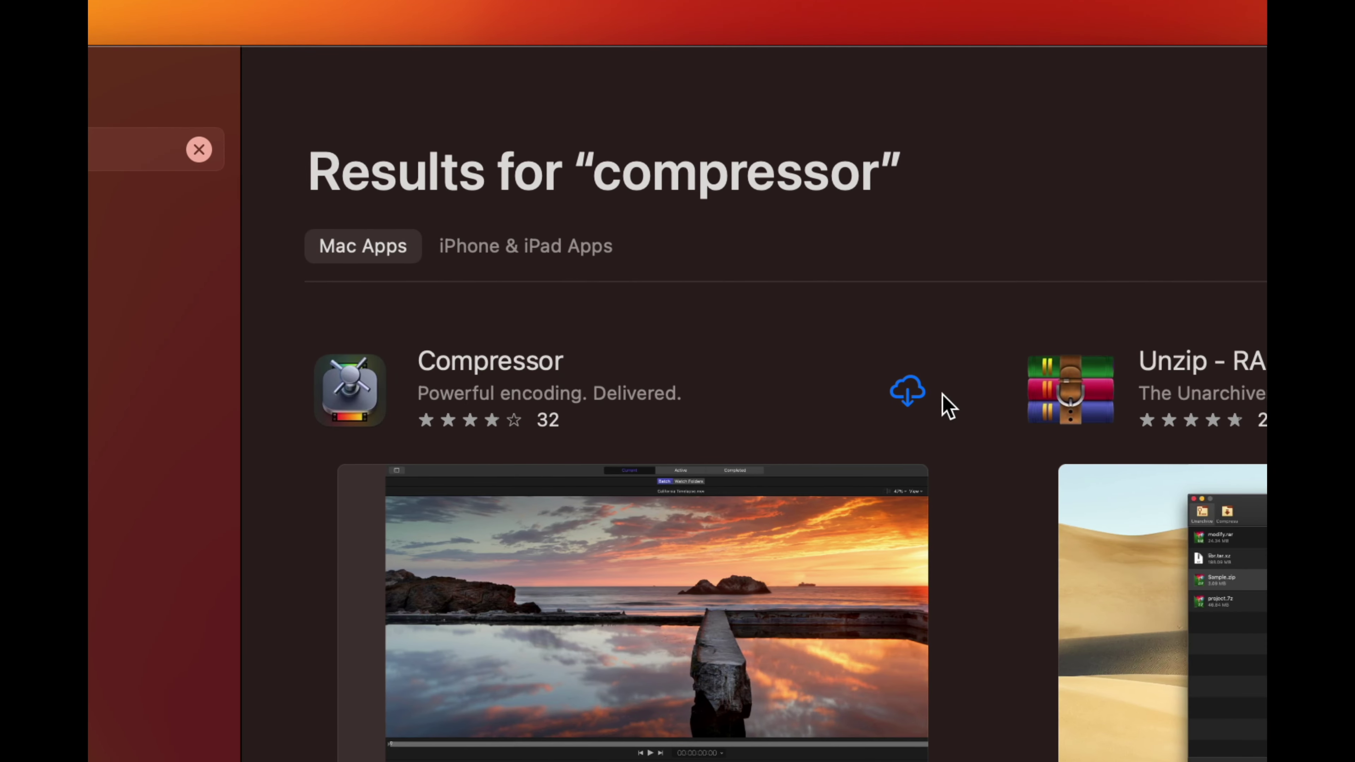
click(911, 395)
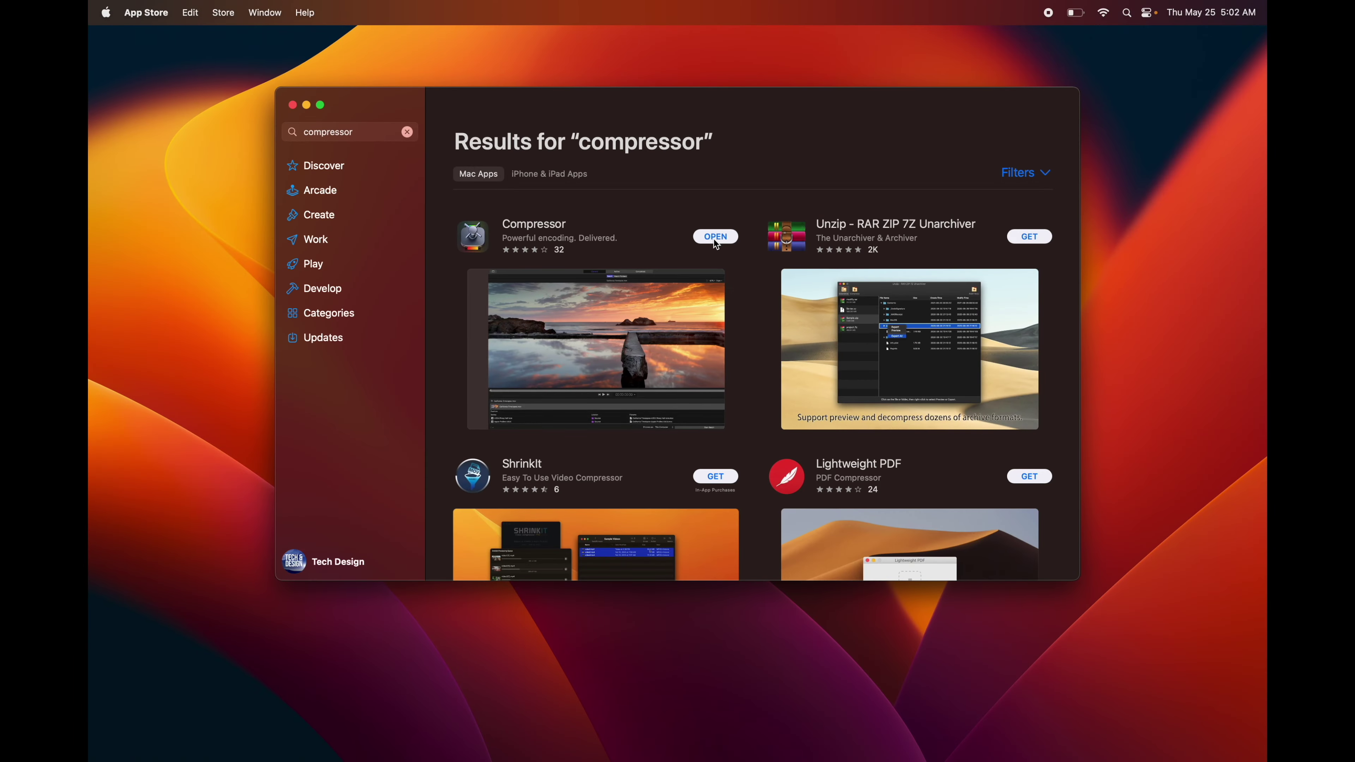
Switch to Finder and show the Applications folder to locate Compressor and Final Cut Pro.
mouse_move(352, 750)
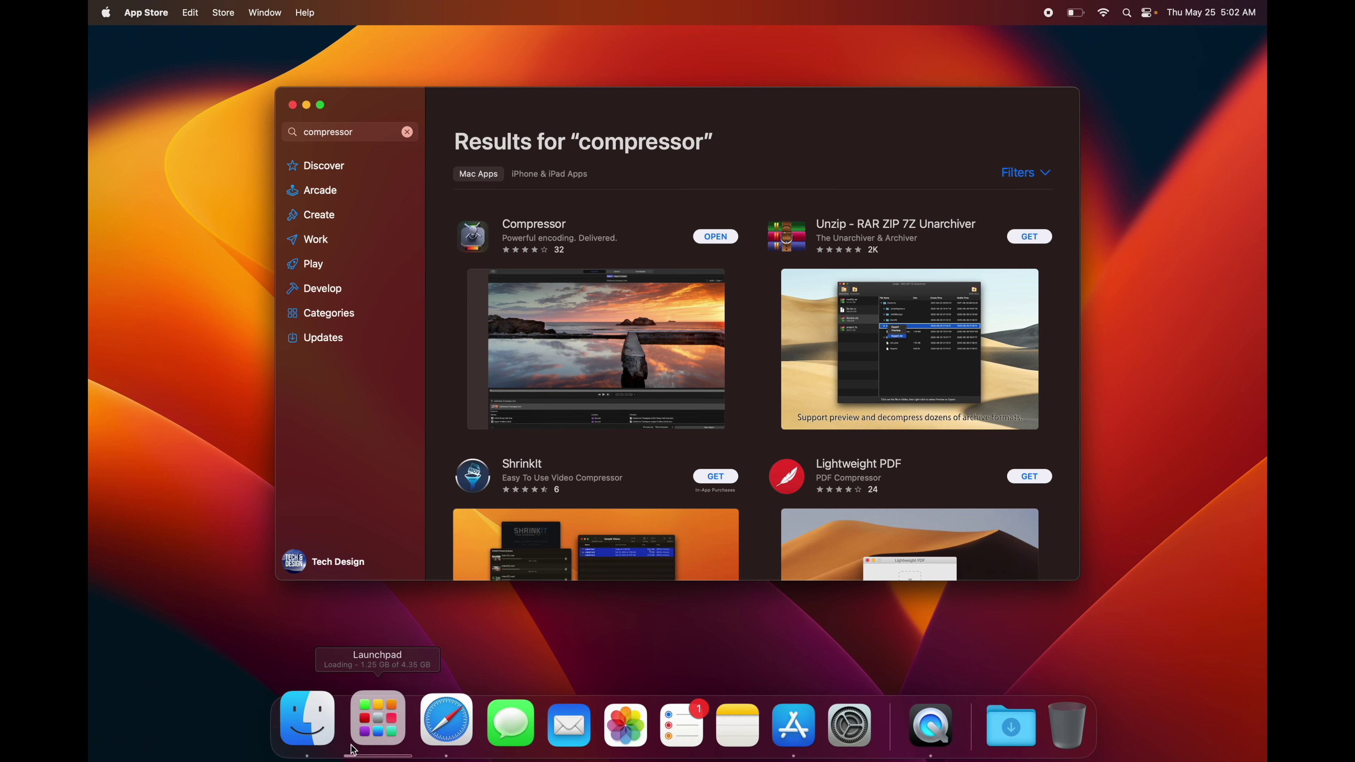
click(309, 726)
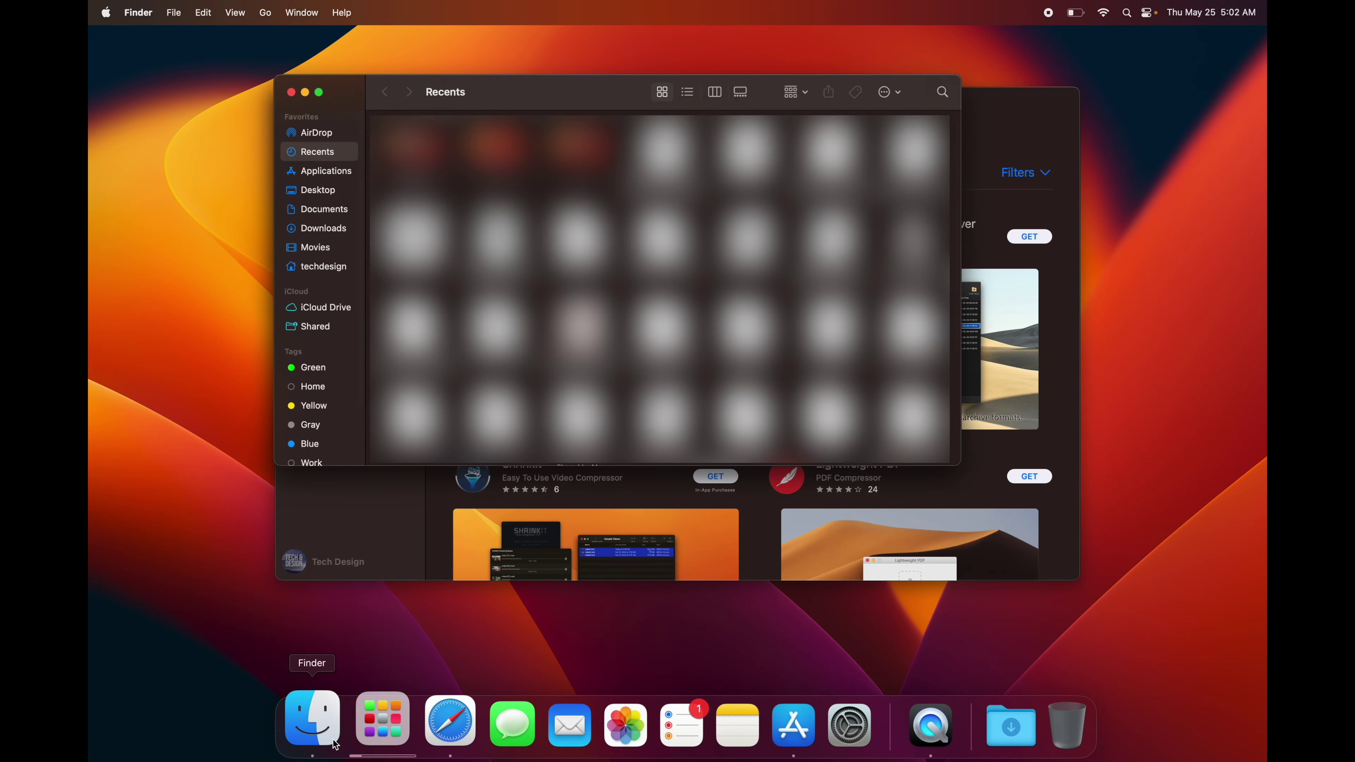
click(330, 186)
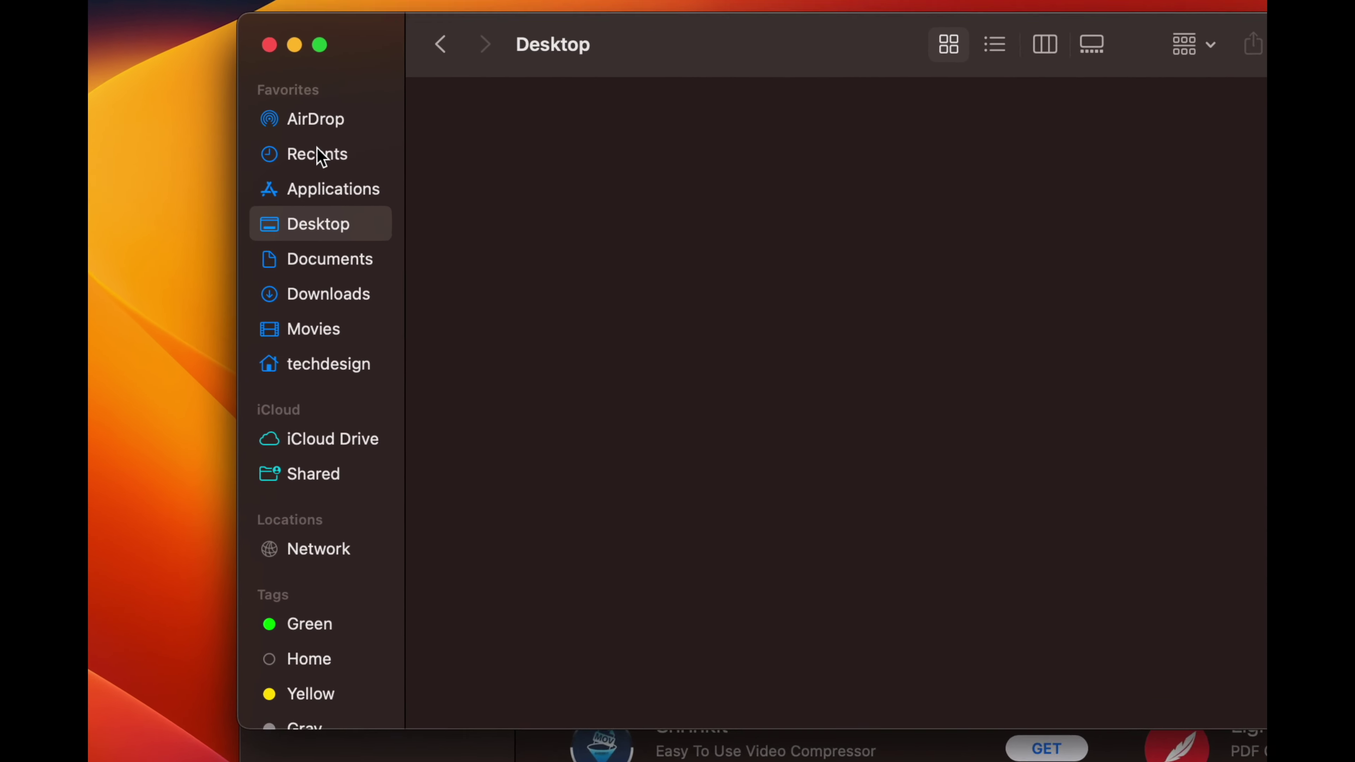
click(299, 252)
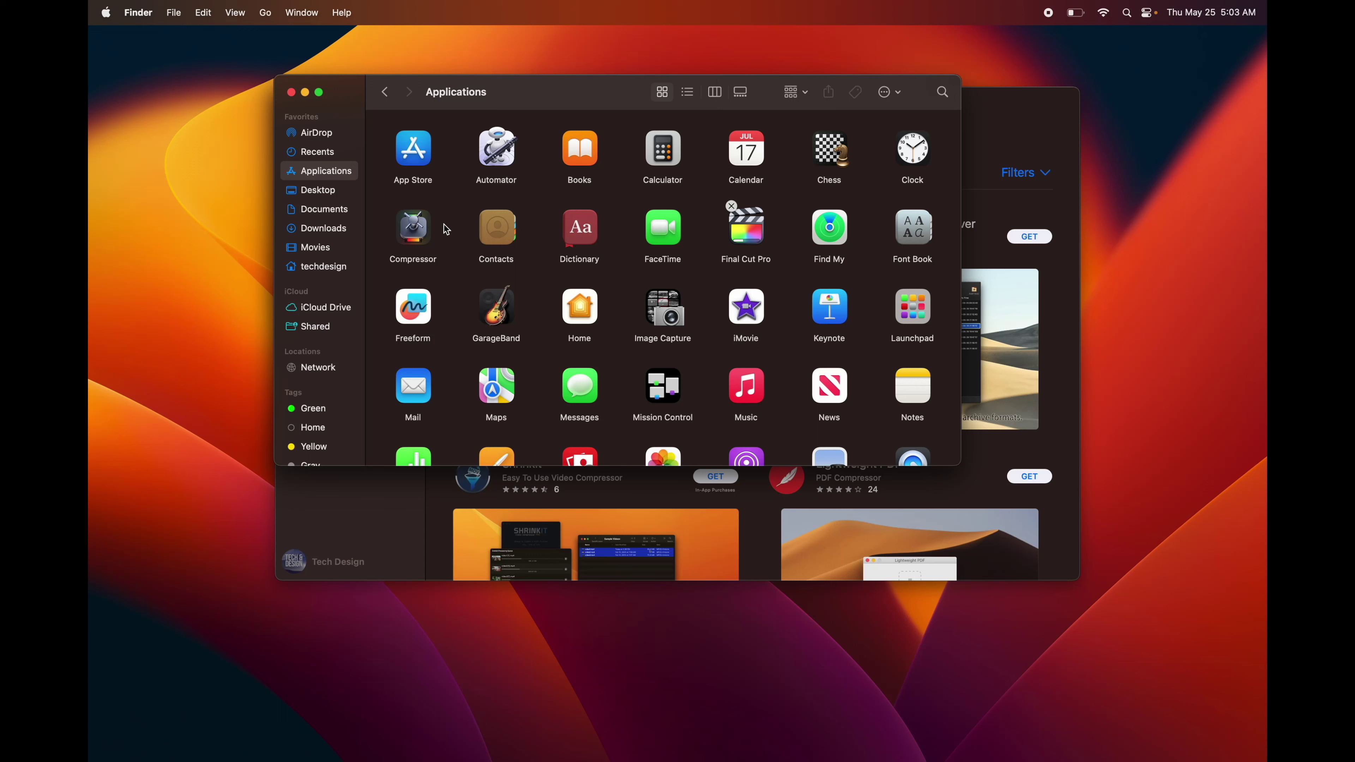
mouse_move(435, 753)
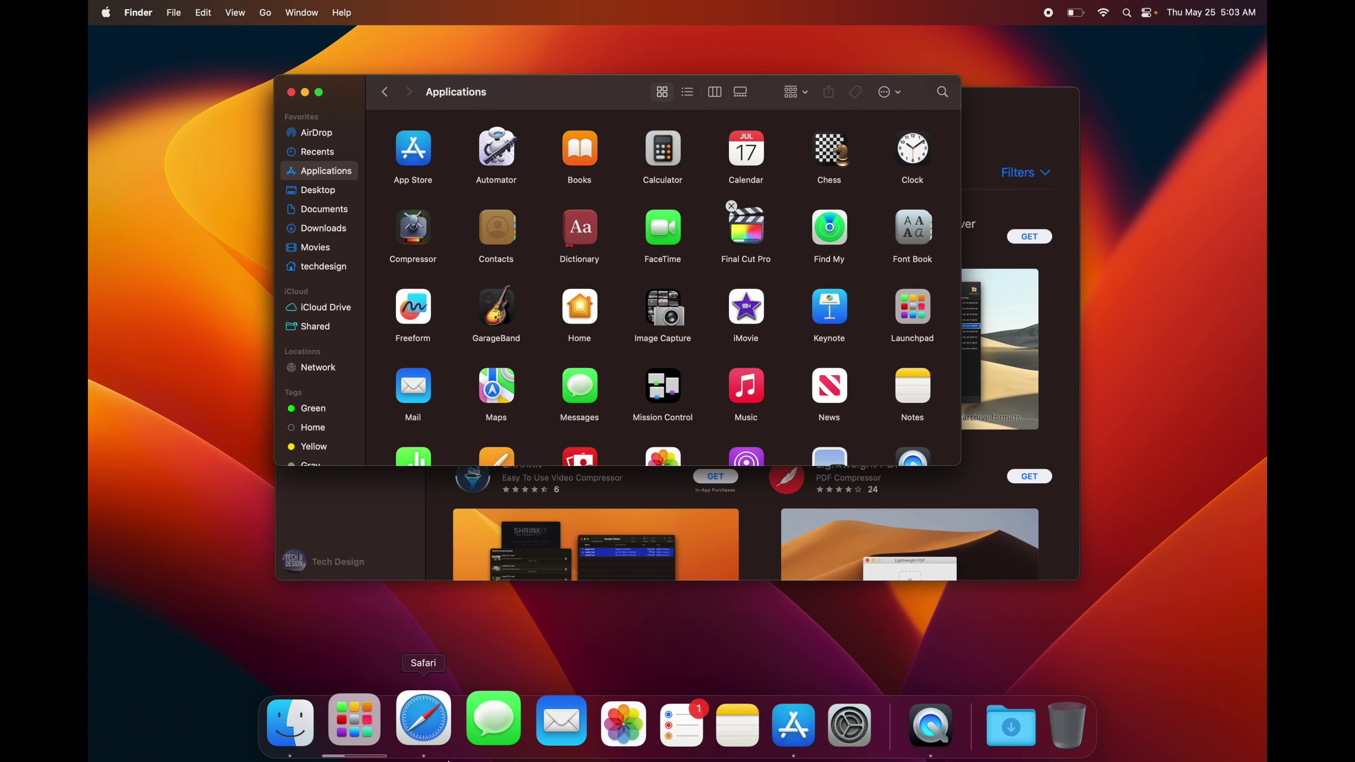